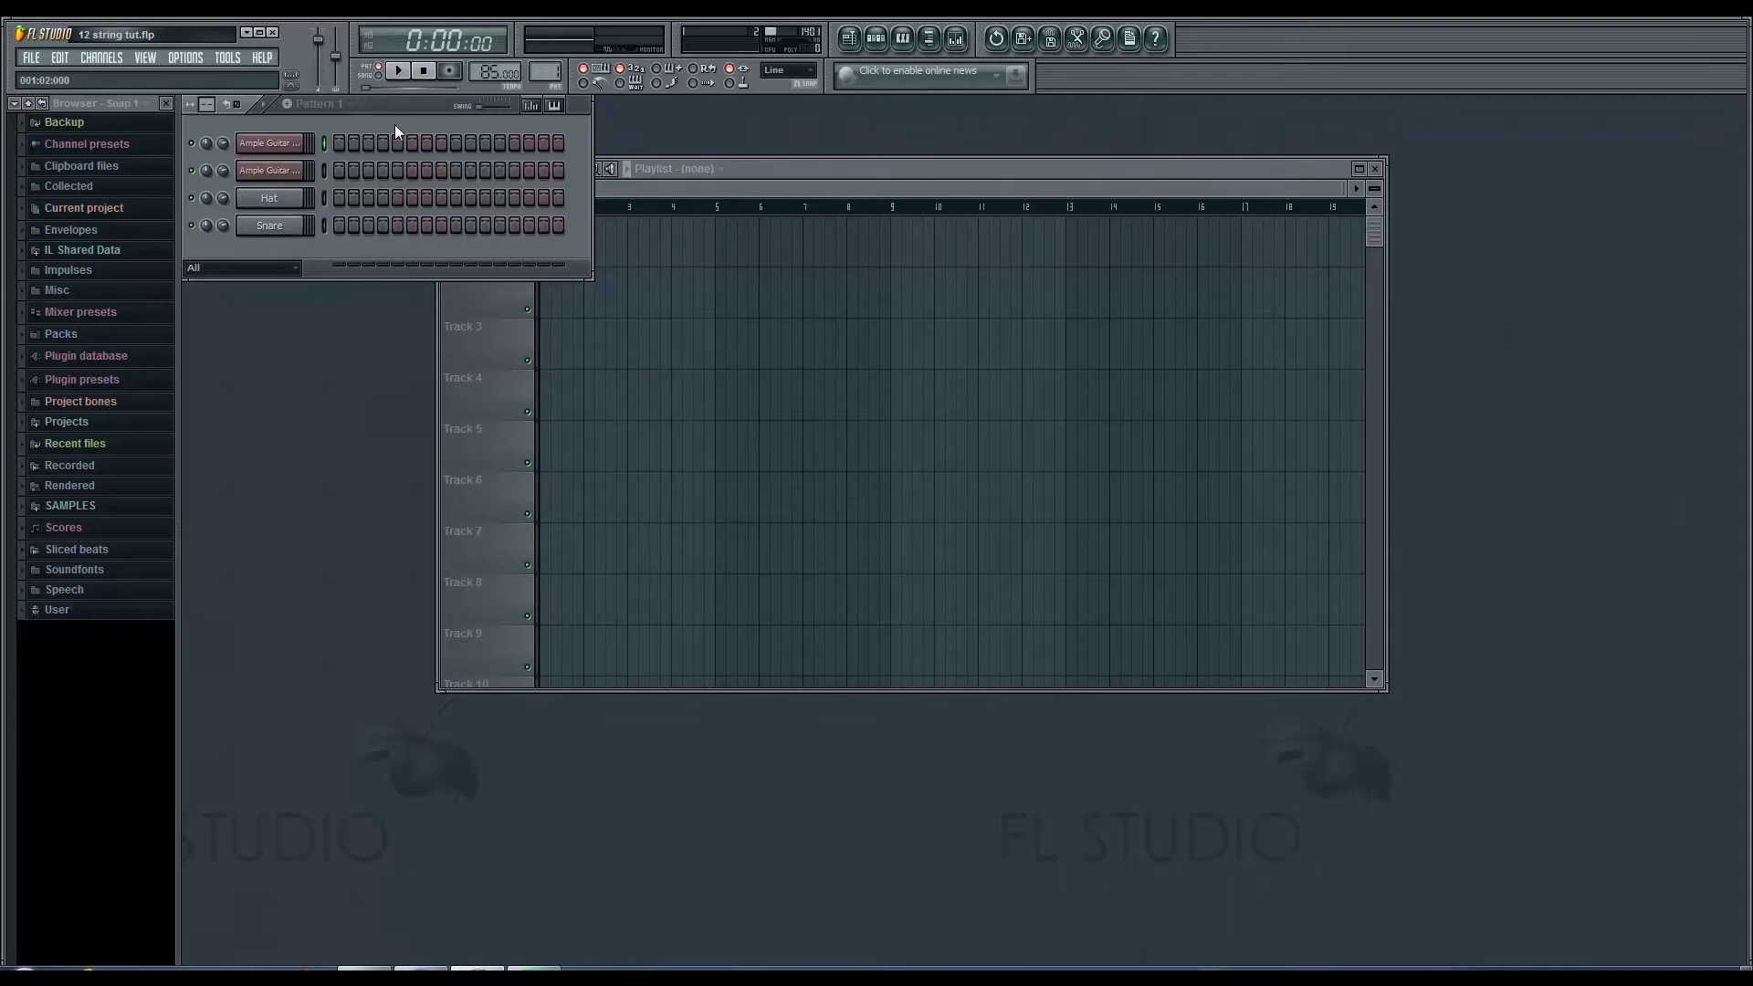
Step: Inspect the main settings of the Ample Guitar M II and Ample Guitar T II channels
{"action": "left_click", "coordinate": [276, 149]}
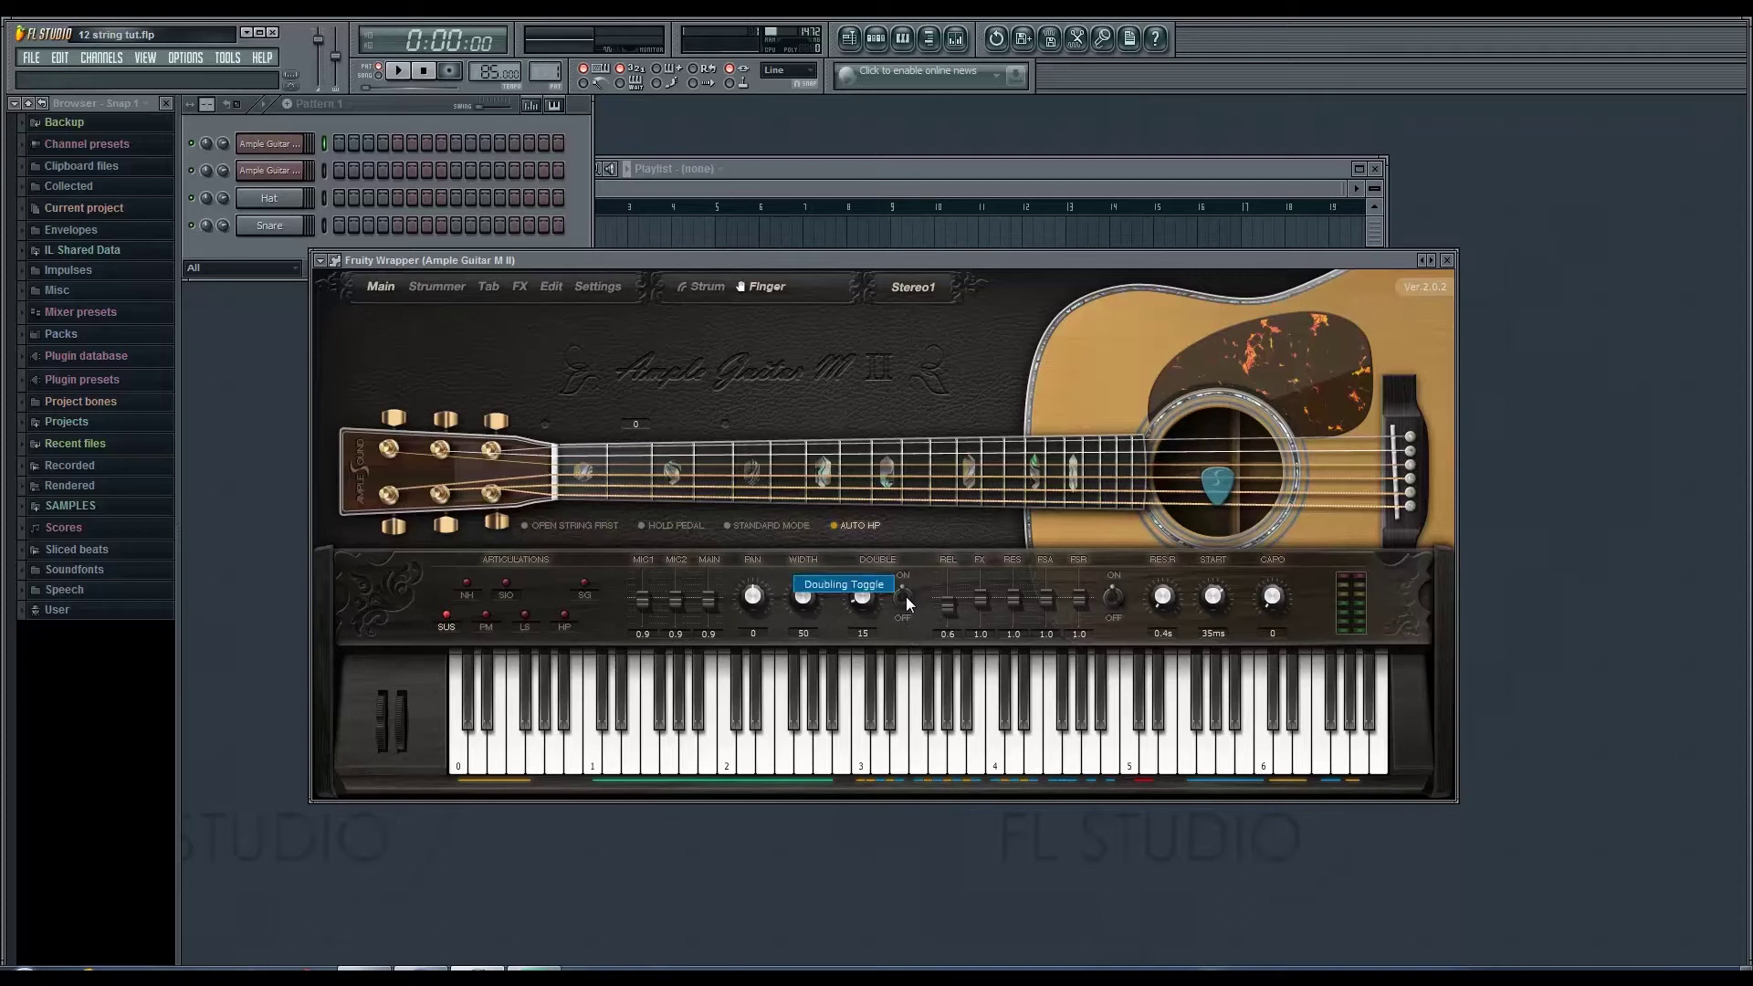
{"action": "left_click", "coordinate": [1446, 260]}
{"action": "left_click", "coordinate": [274, 171]}
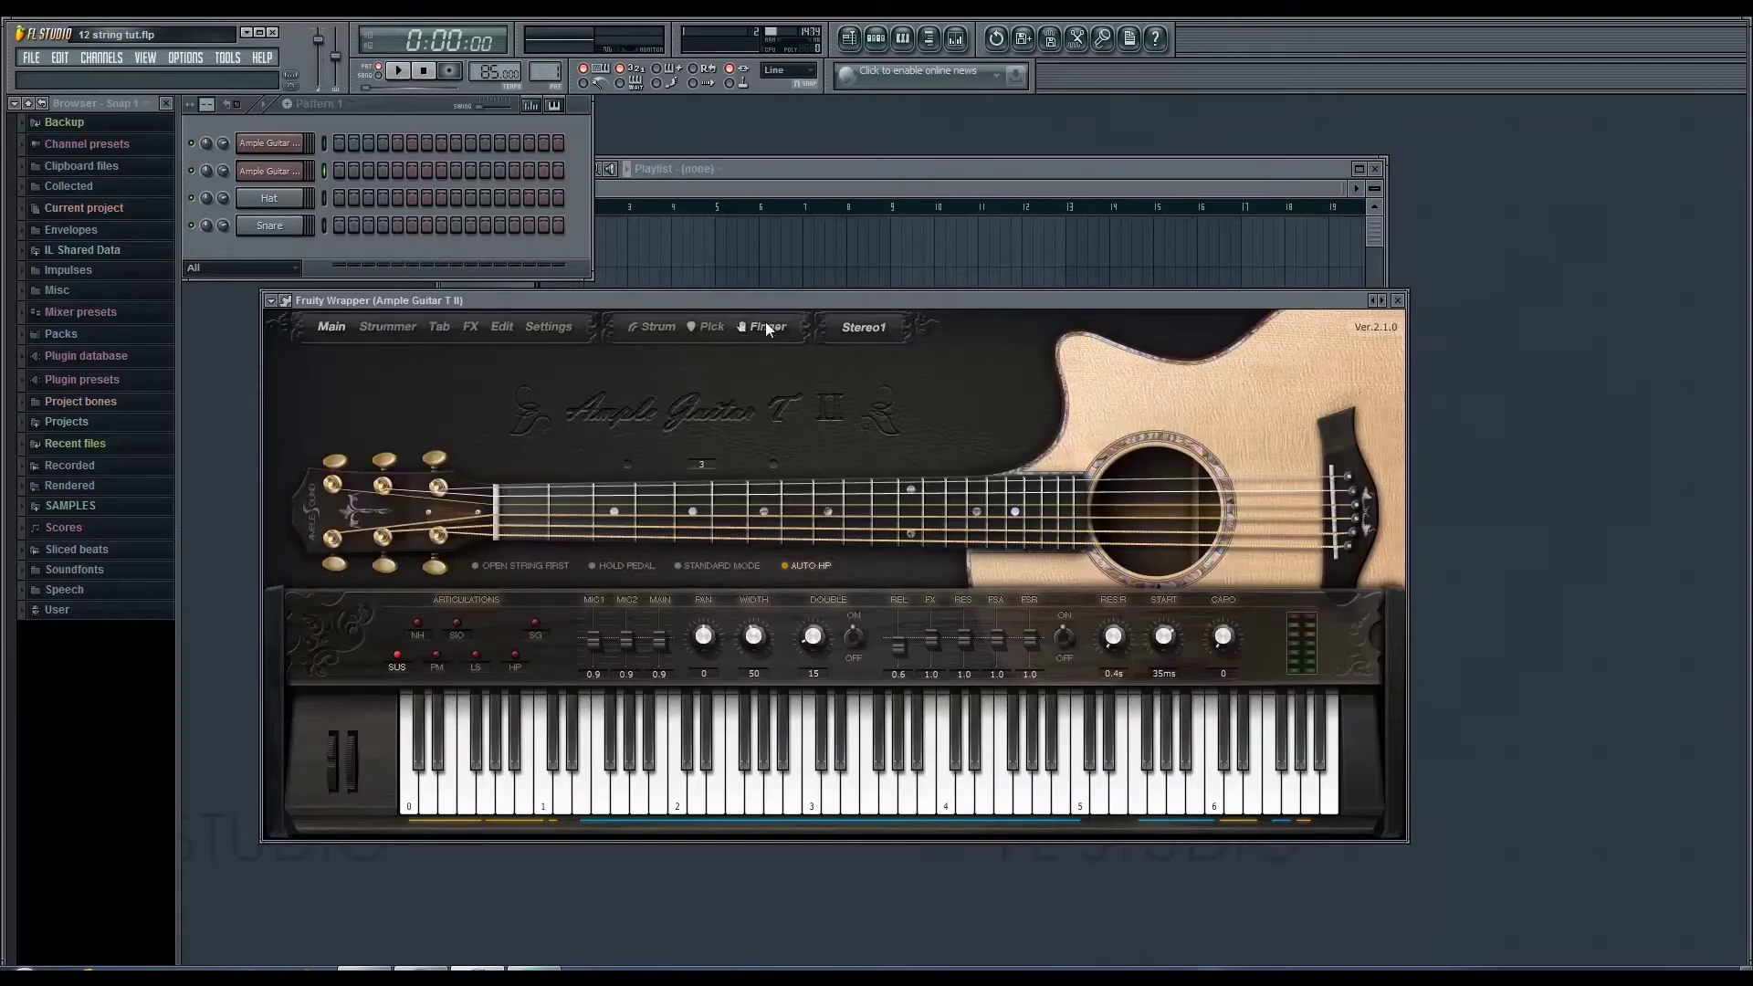
{"action": "left_click", "coordinate": [1397, 301]}
{"action": "left_click", "coordinate": [865, 335]}
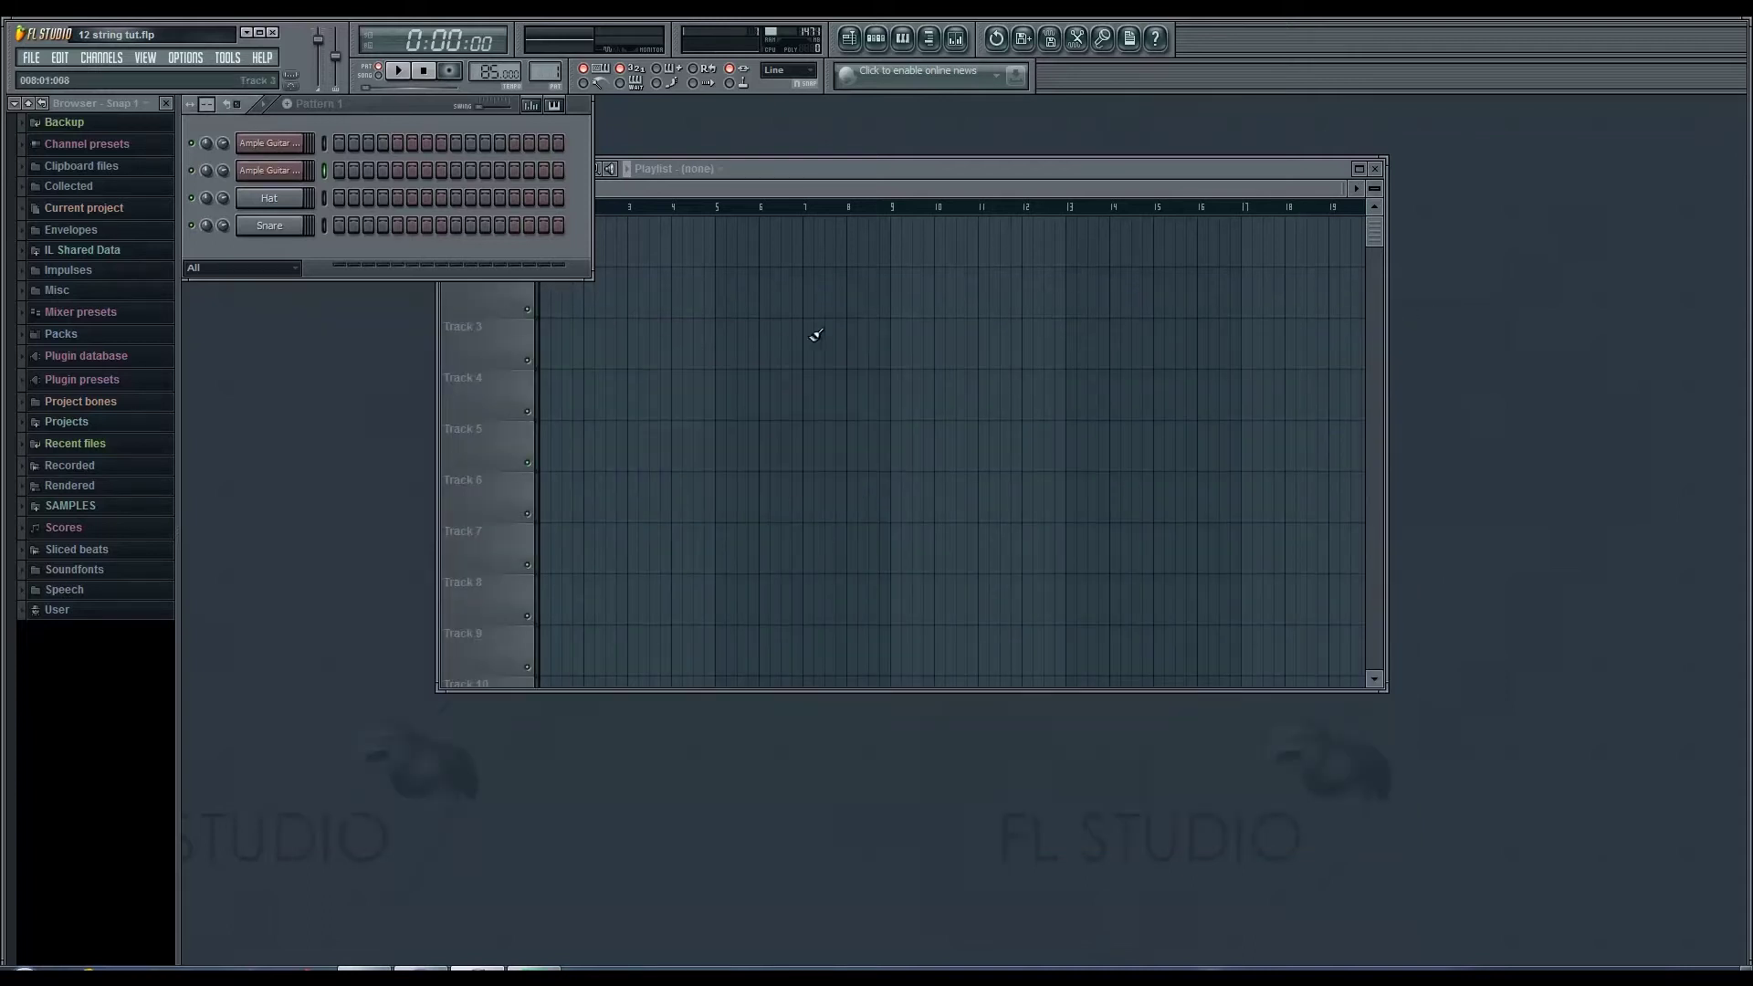
Step: Delete the second Ample Guitar channel, Ample Guitar T II, from the project
{"action": "right_click", "coordinate": [266, 171]}
{"action": "left_click", "coordinate": [384, 392]}
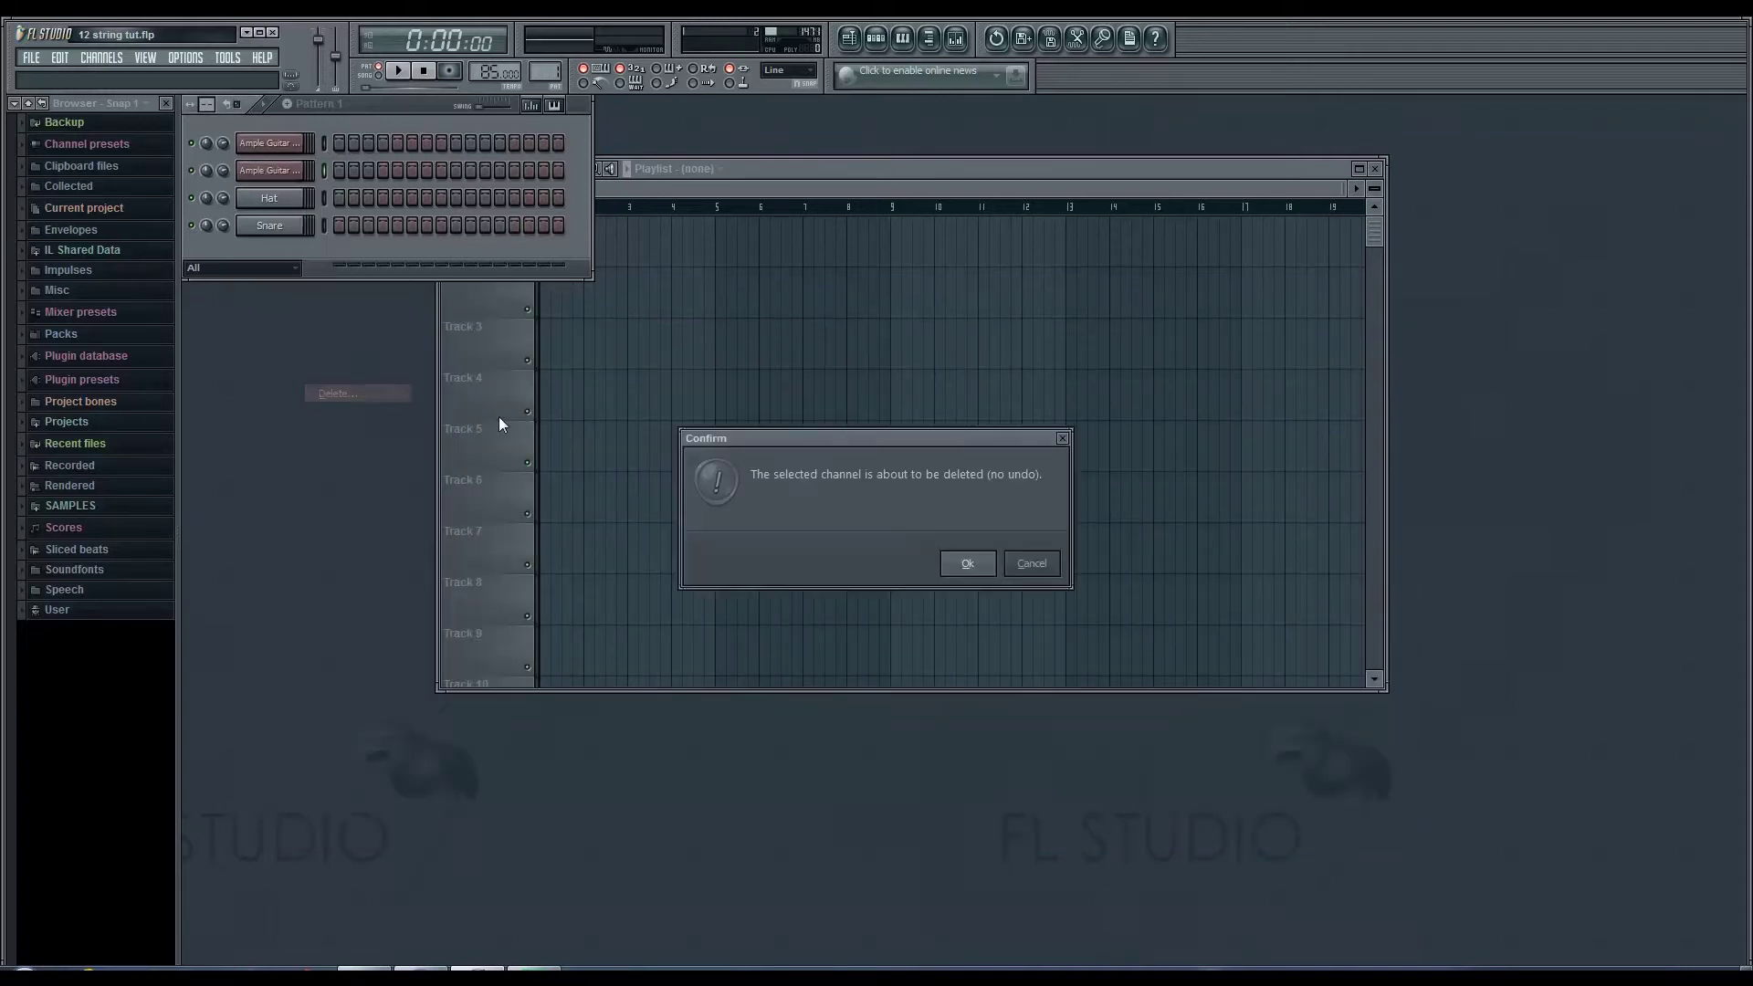
{"action": "left_click", "coordinate": [966, 566]}
Step: Audition the folk strumming pattern and switch between chords 5 and 1 in the Ample Guitar M II Strummer
{"action": "left_click", "coordinate": [270, 143]}
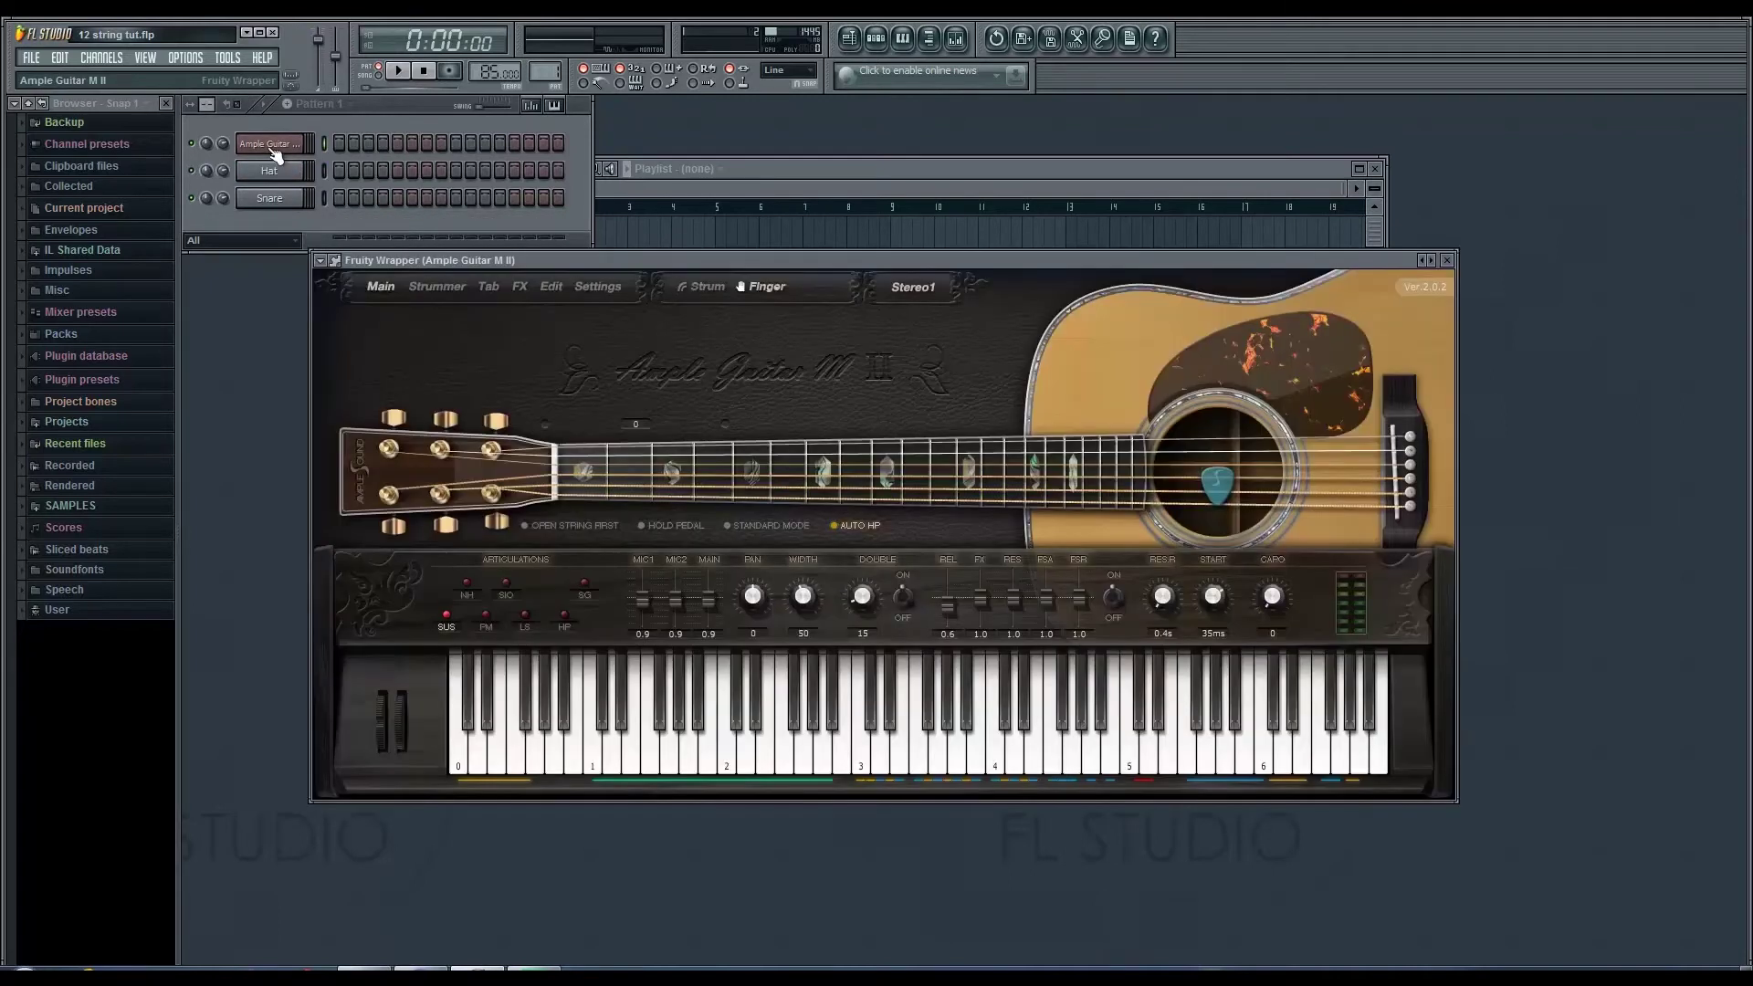
{"action": "left_click", "coordinate": [437, 286]}
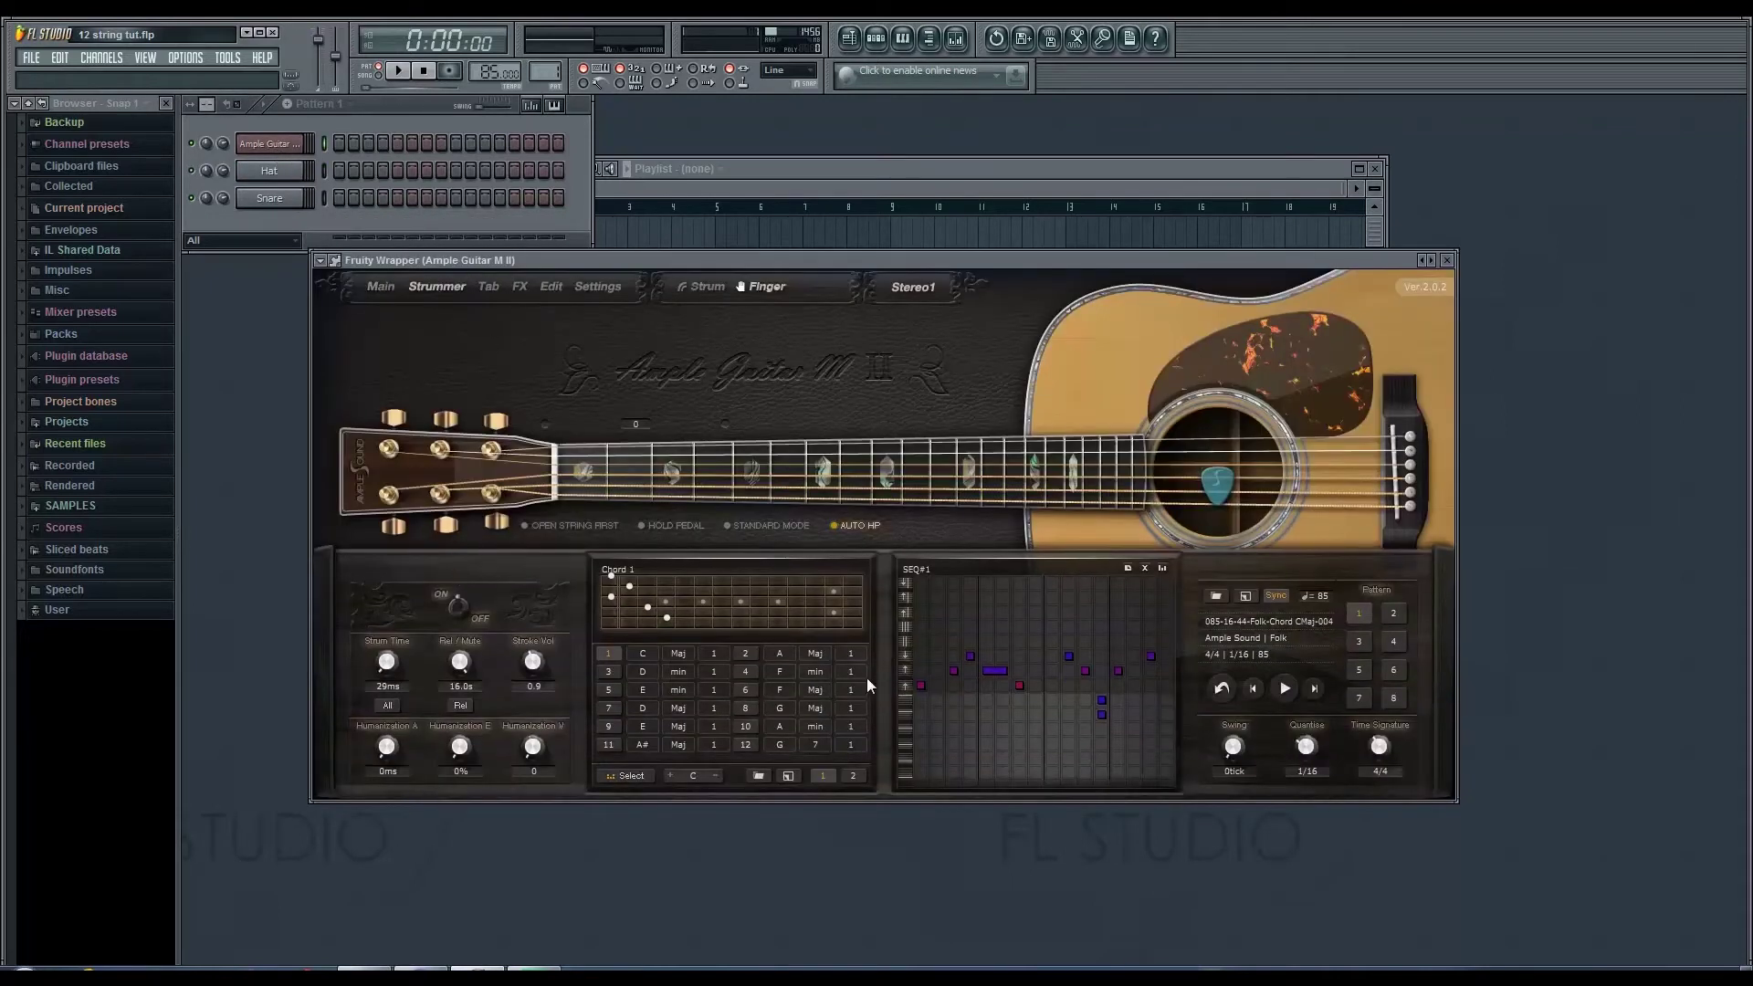
{"action": "left_click", "coordinate": [1288, 689]}
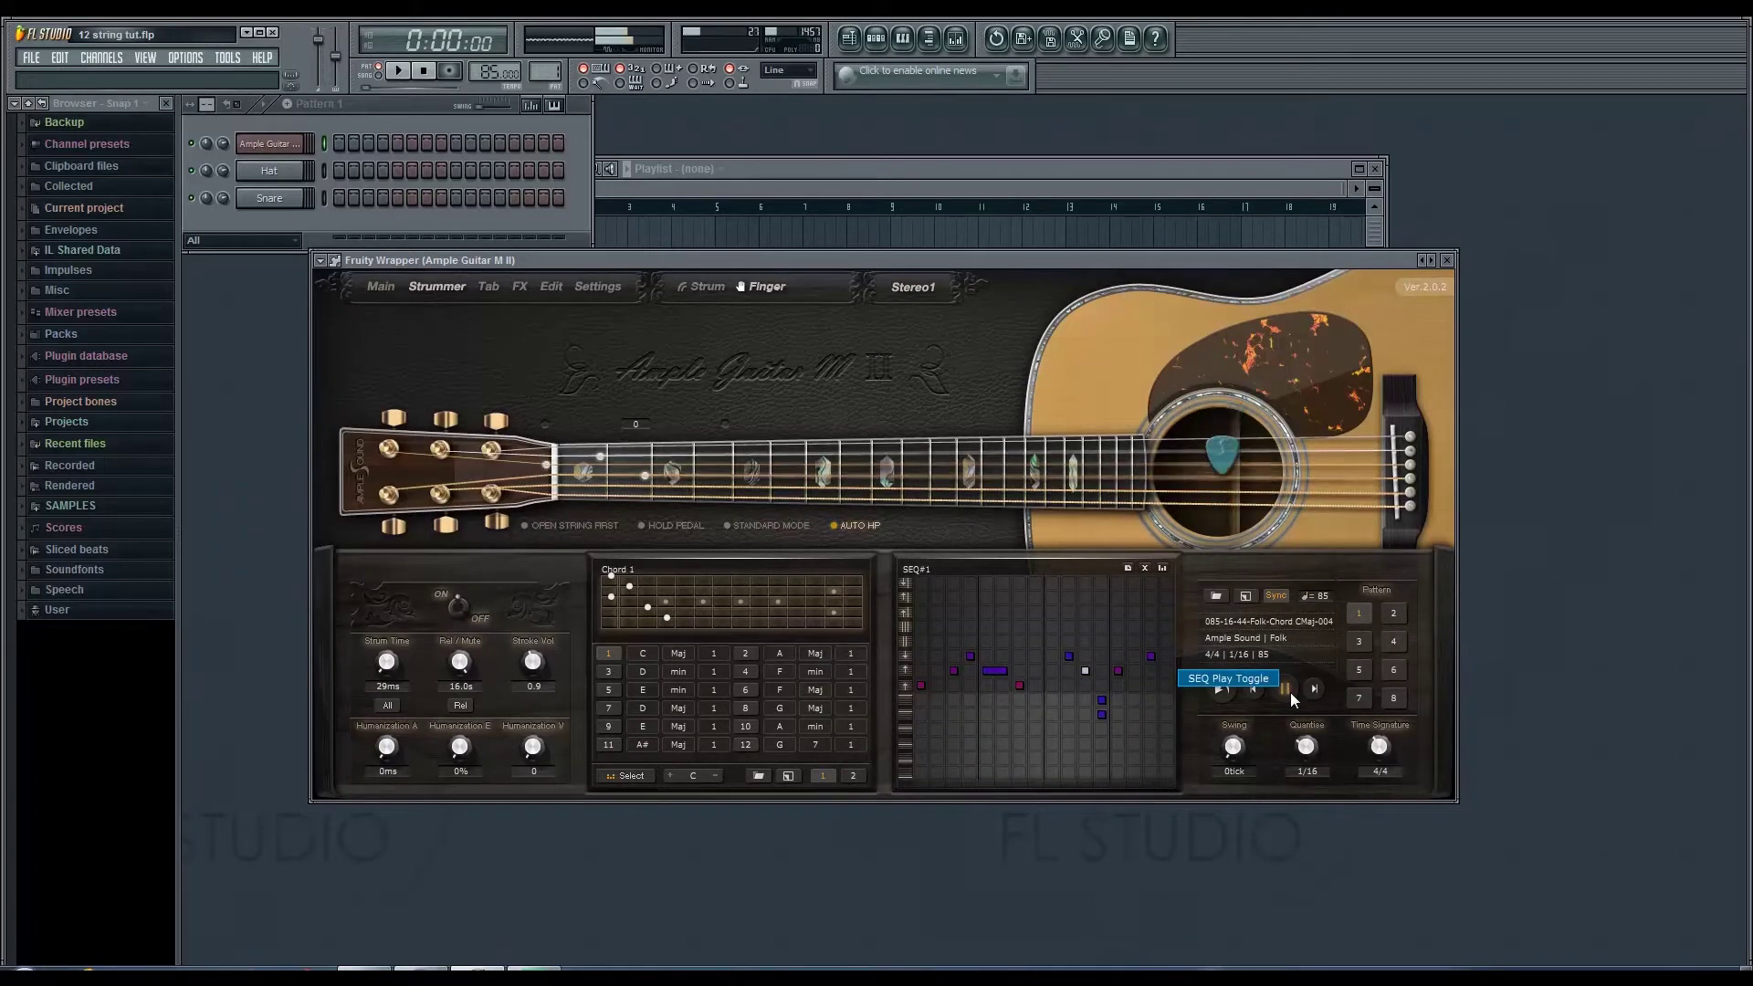
{"action": "left_click", "coordinate": [1288, 689]}
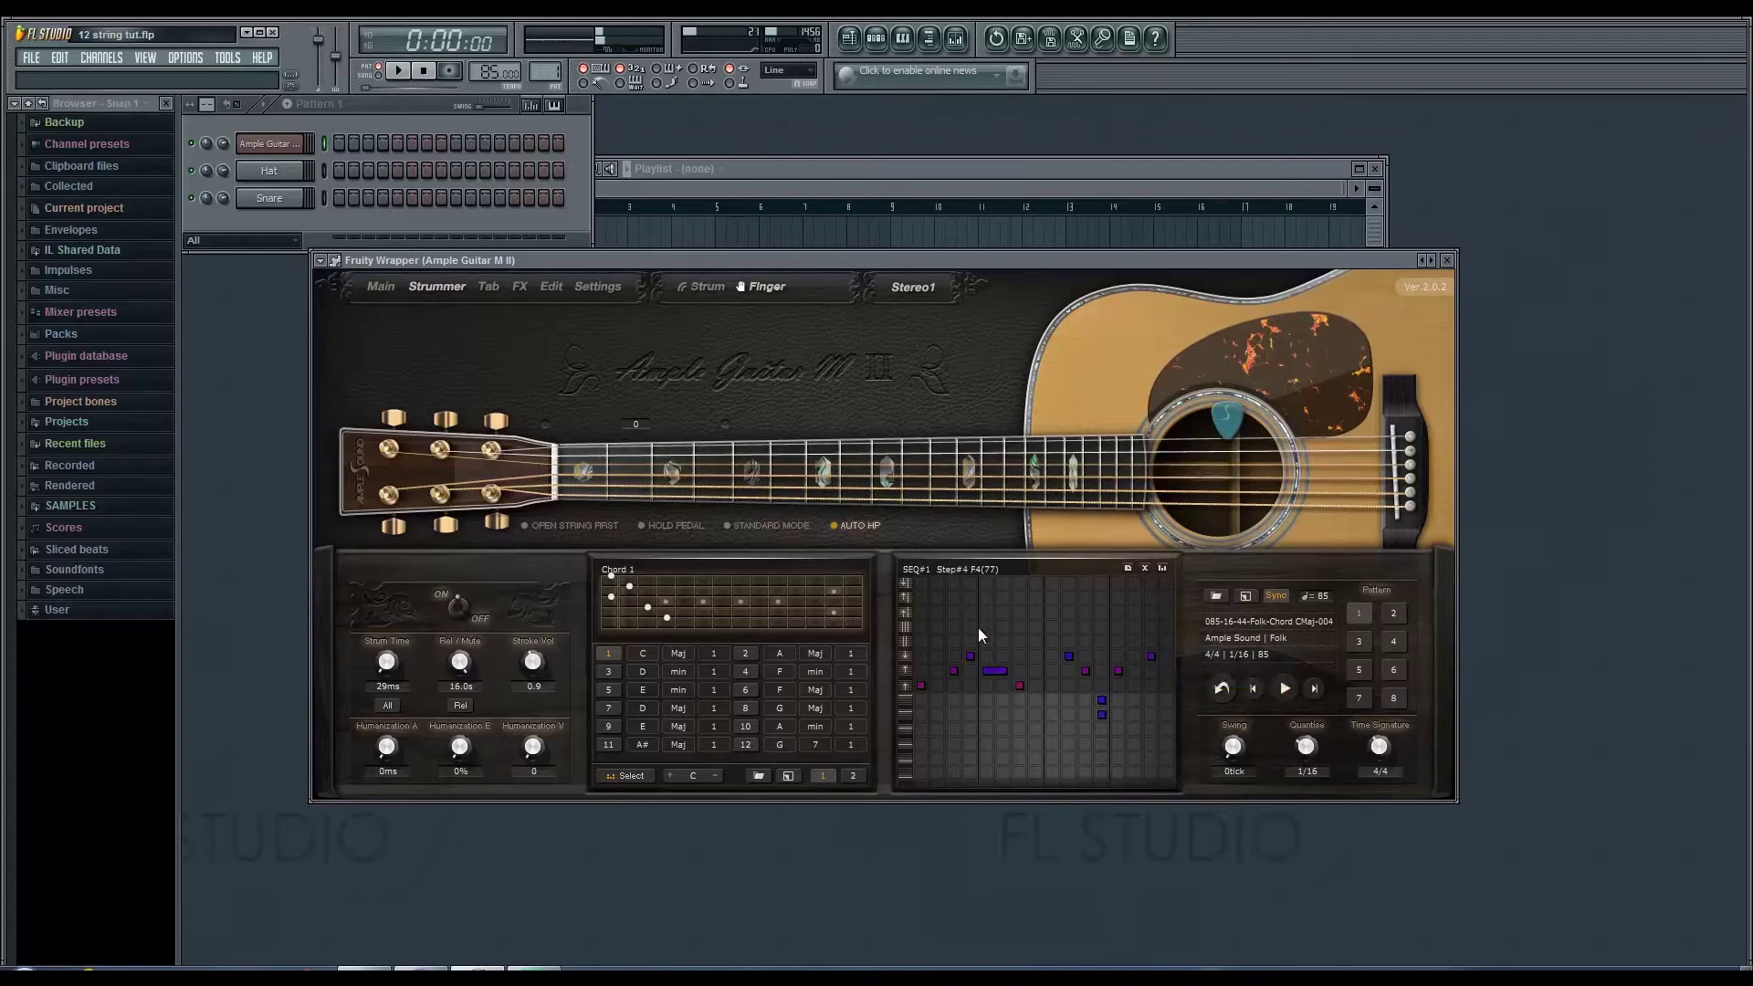
{"action": "left_click", "coordinate": [611, 692]}
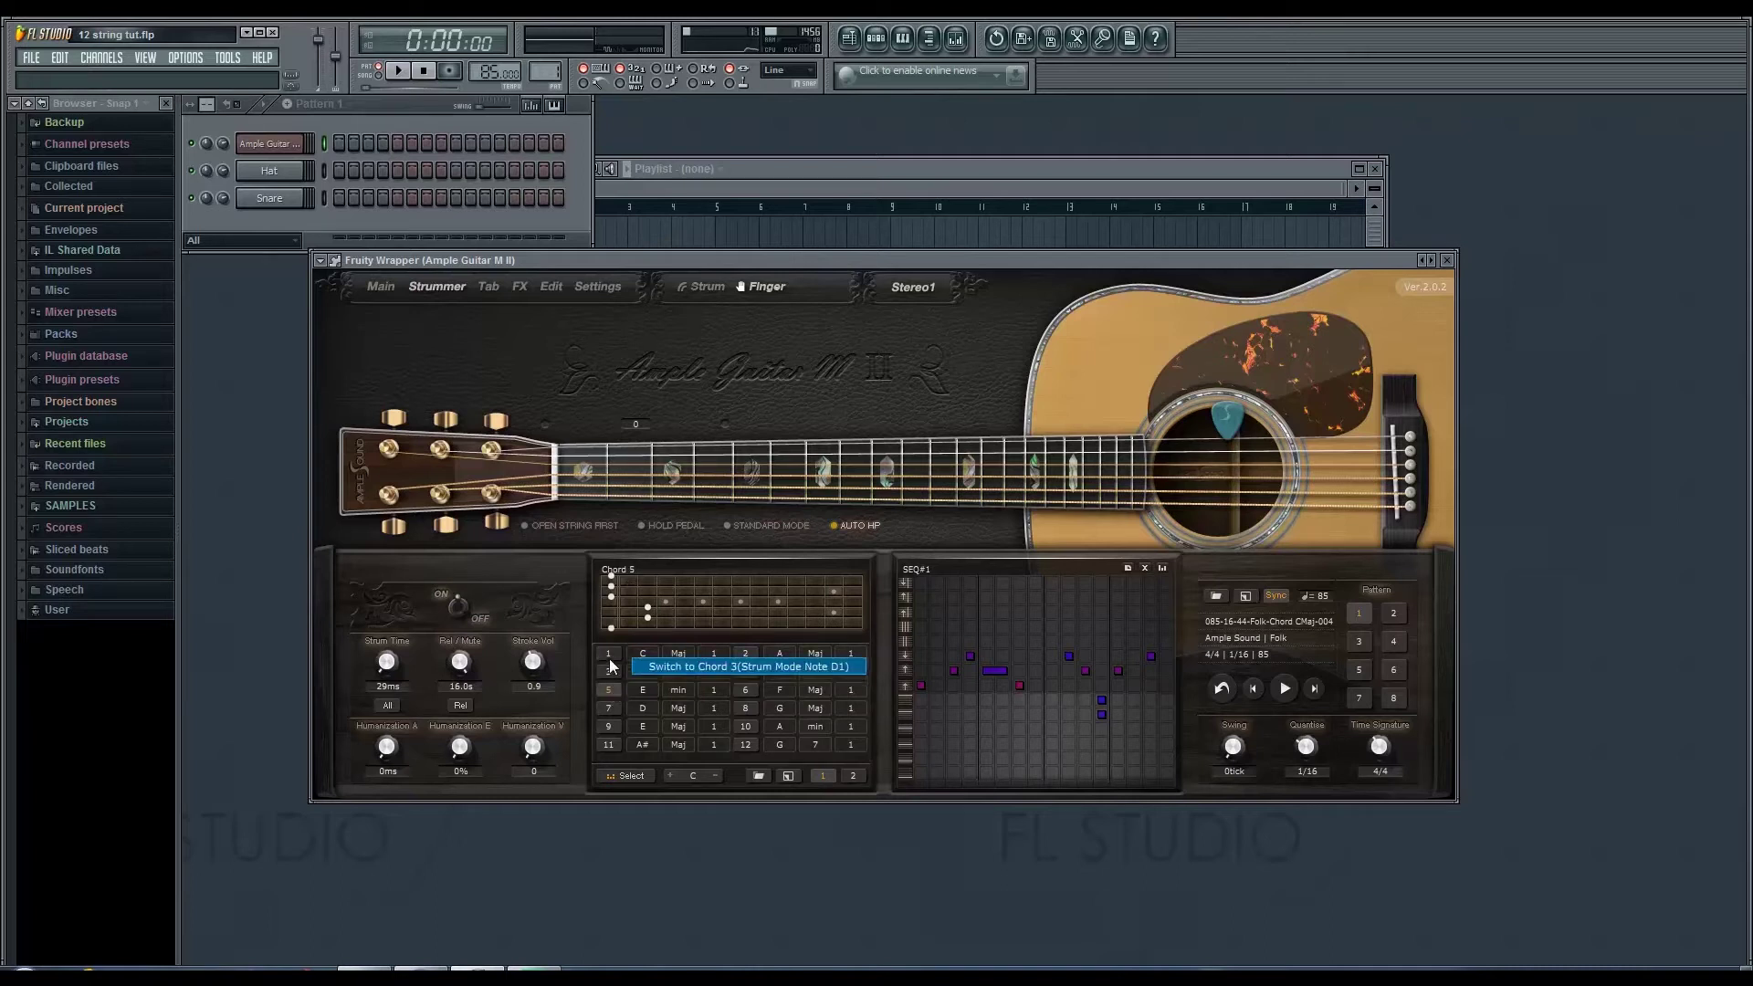
{"action": "left_click", "coordinate": [609, 656]}
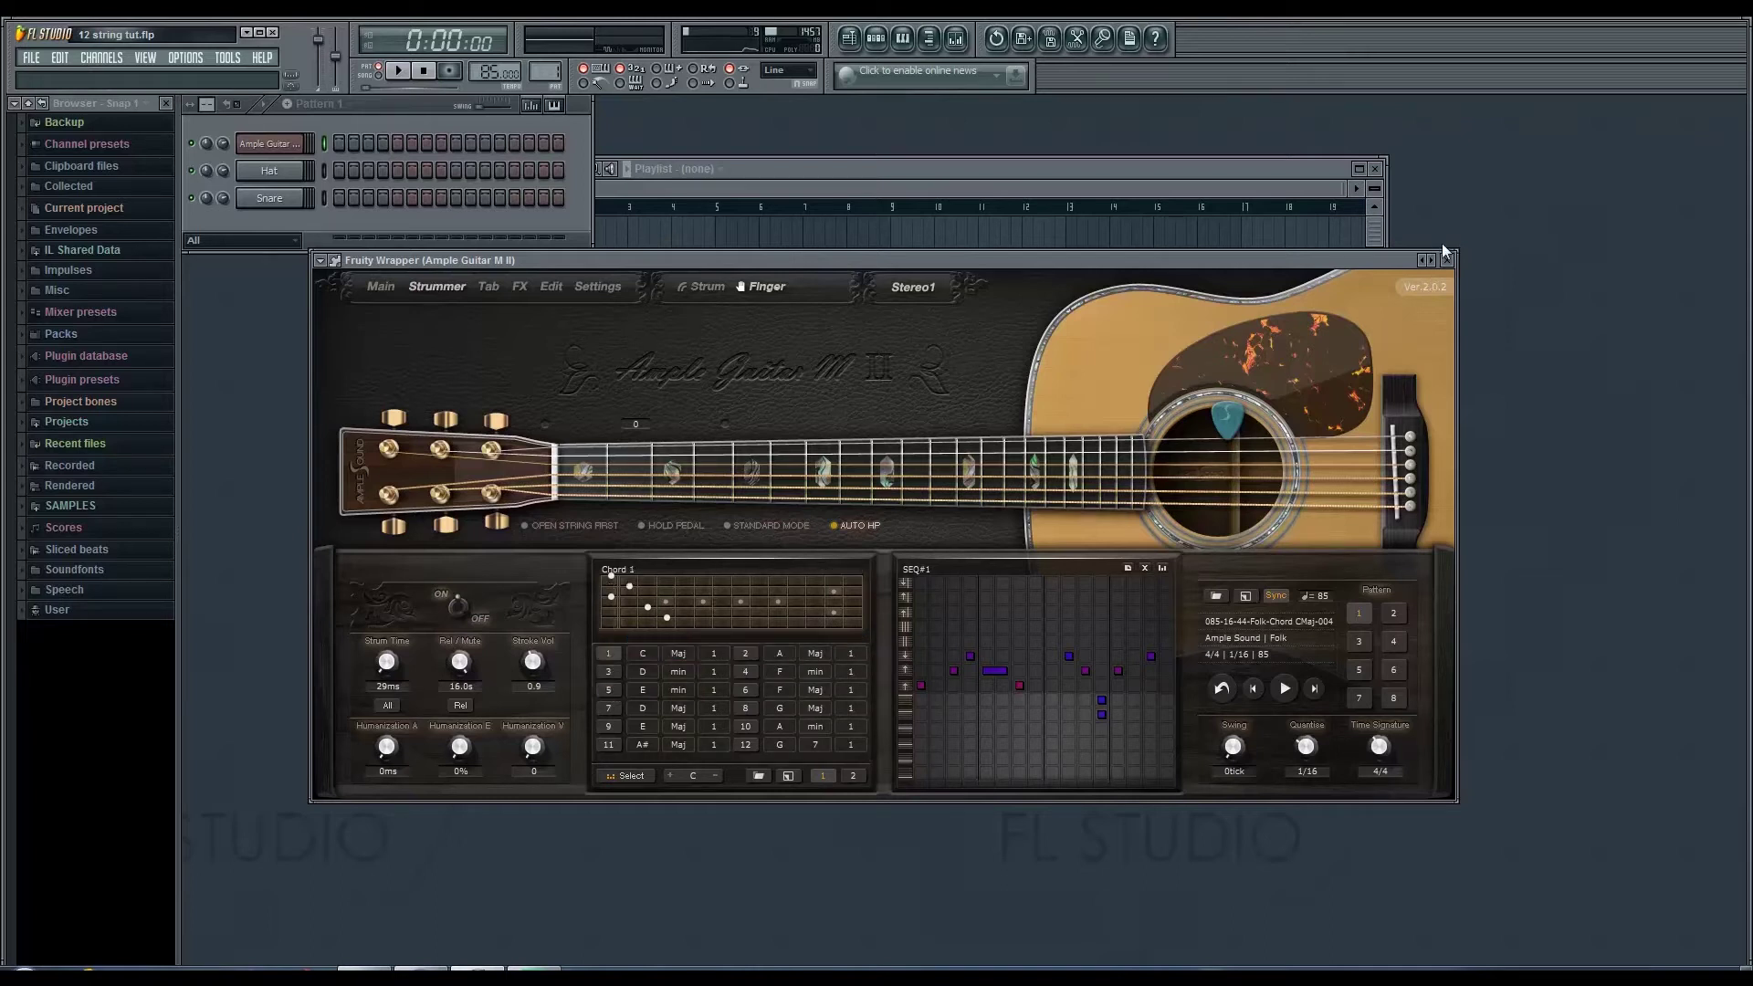
Step: Open the Ample Guitar M II channel in the piano roll and make a C5 note spanning bars 1 and 2
{"action": "right_click", "coordinate": [279, 148]}
{"action": "left_click", "coordinate": [322, 147]}
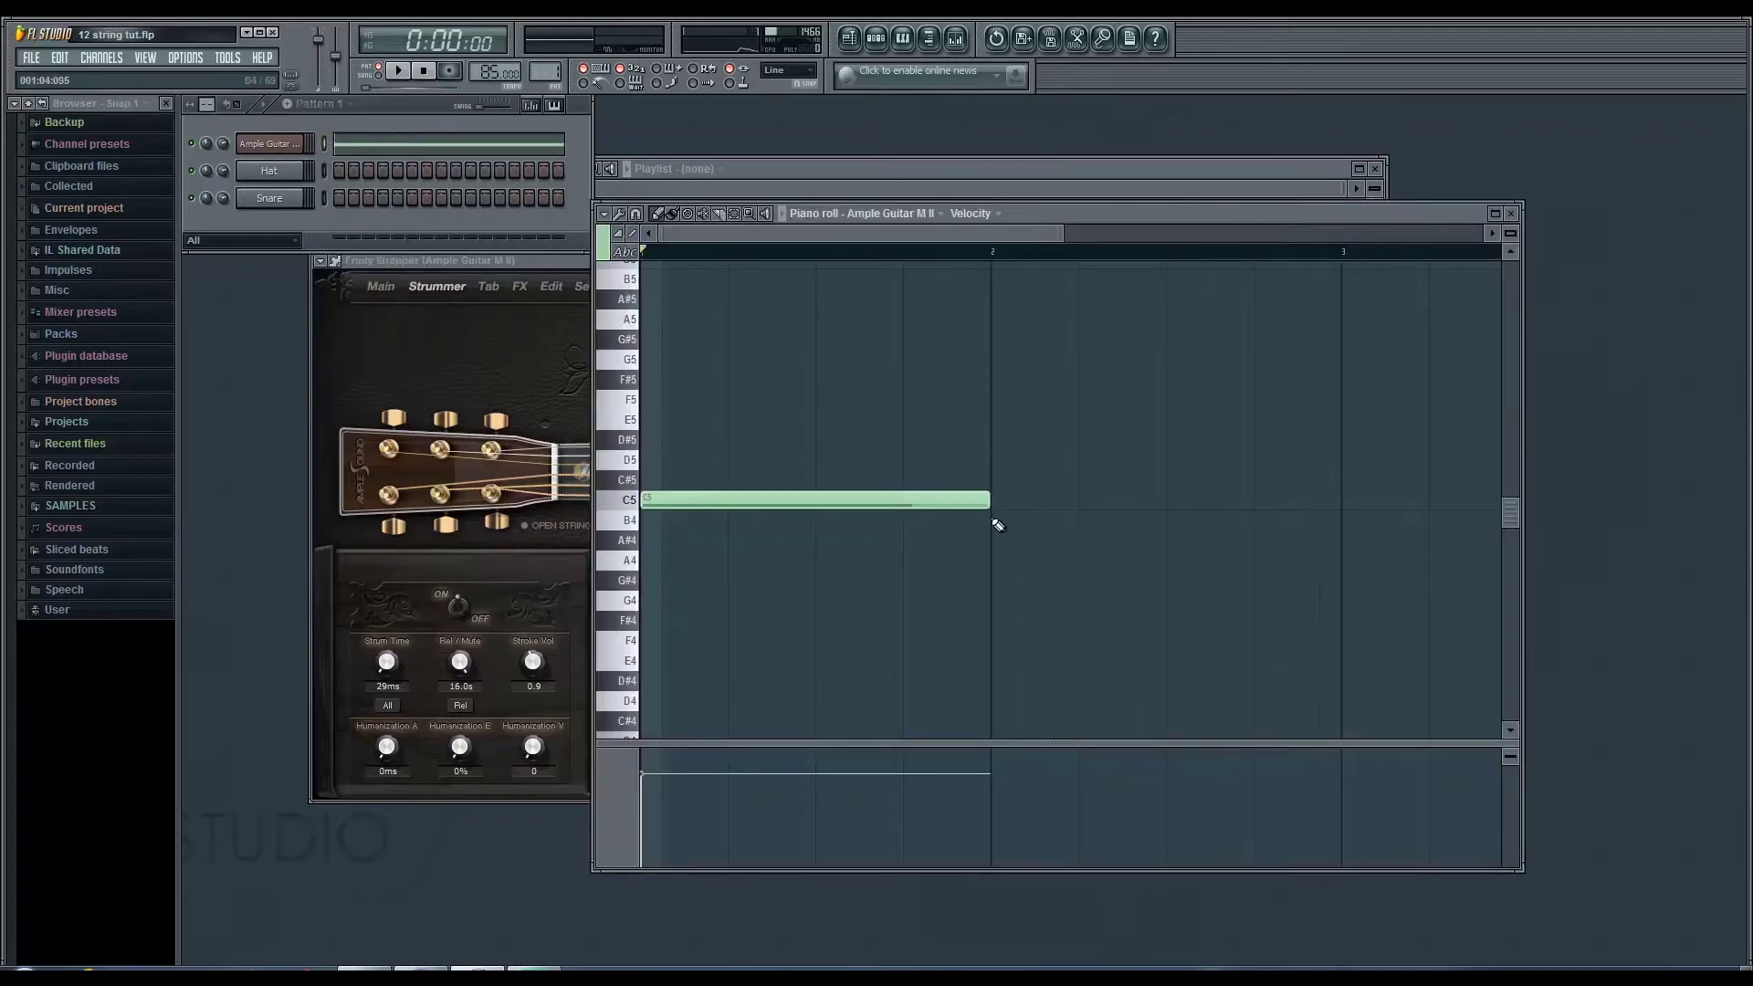
{"action": "left_click_drag", "start_coordinate": [987, 500], "coordinate": [1331, 501]}
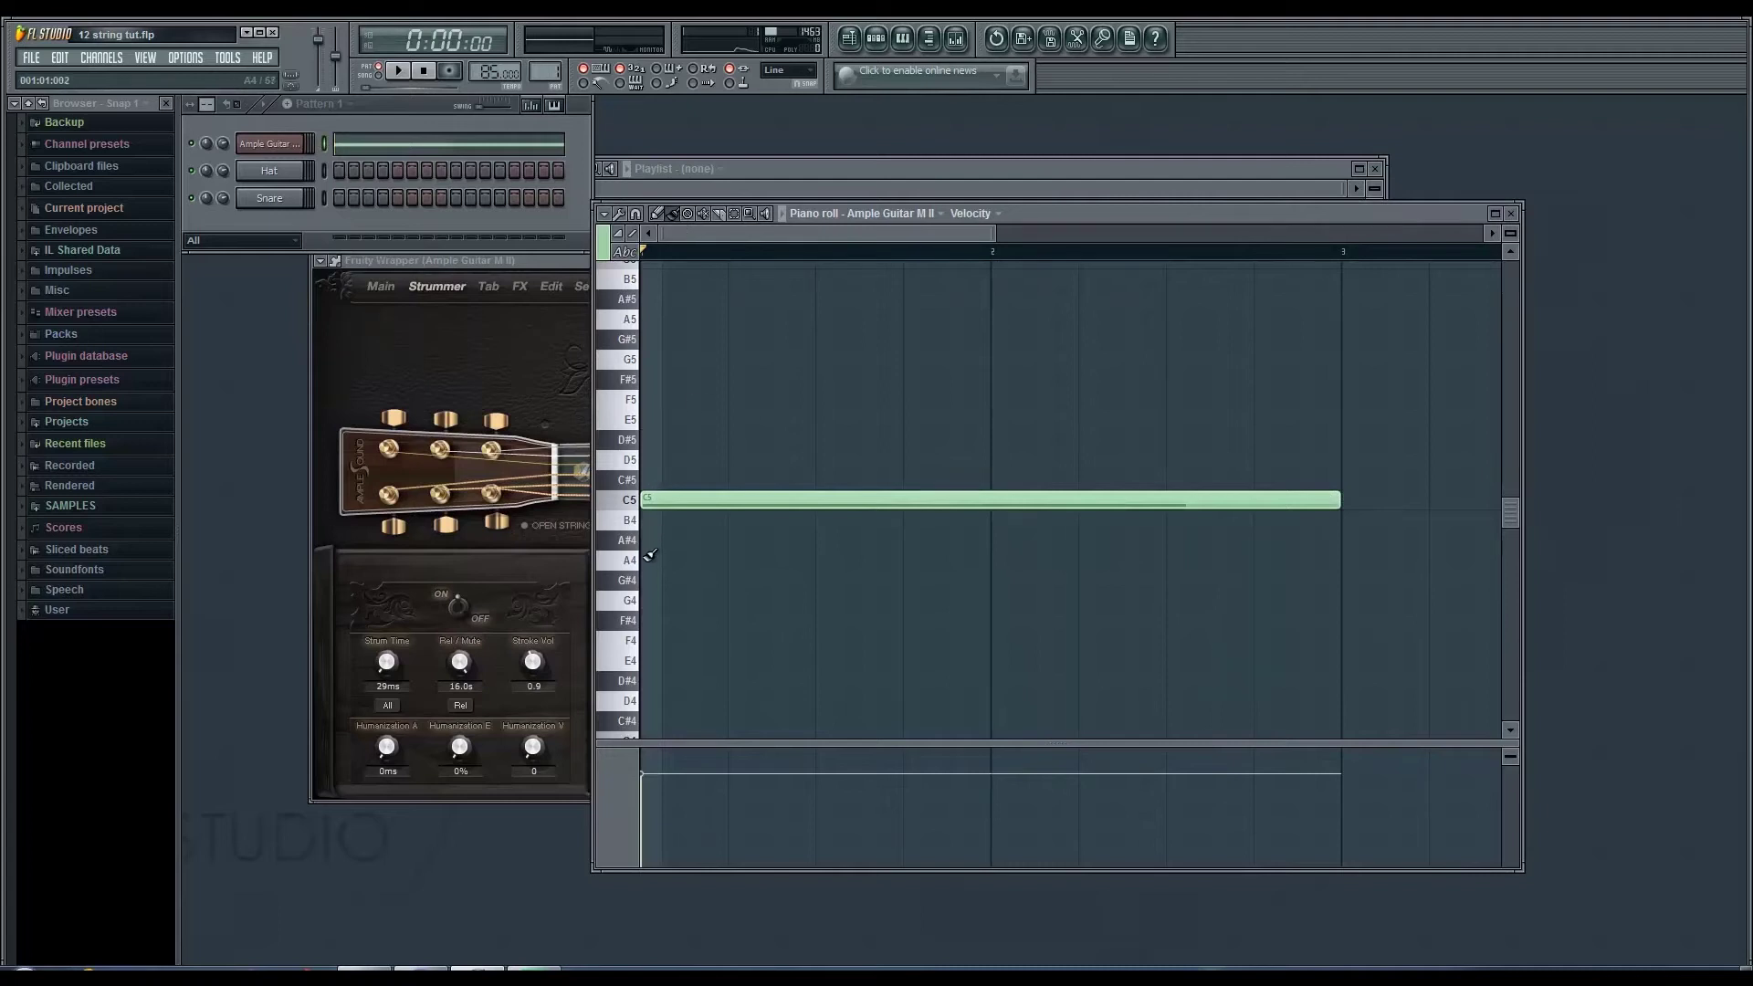
Step: Add a short C3 note at the start of bar 1 and a short E3 note at the start of bar 2
{"action": "scroll", "coordinate": [653, 548], "scroll_direction": "down", "scroll_amount": 5}
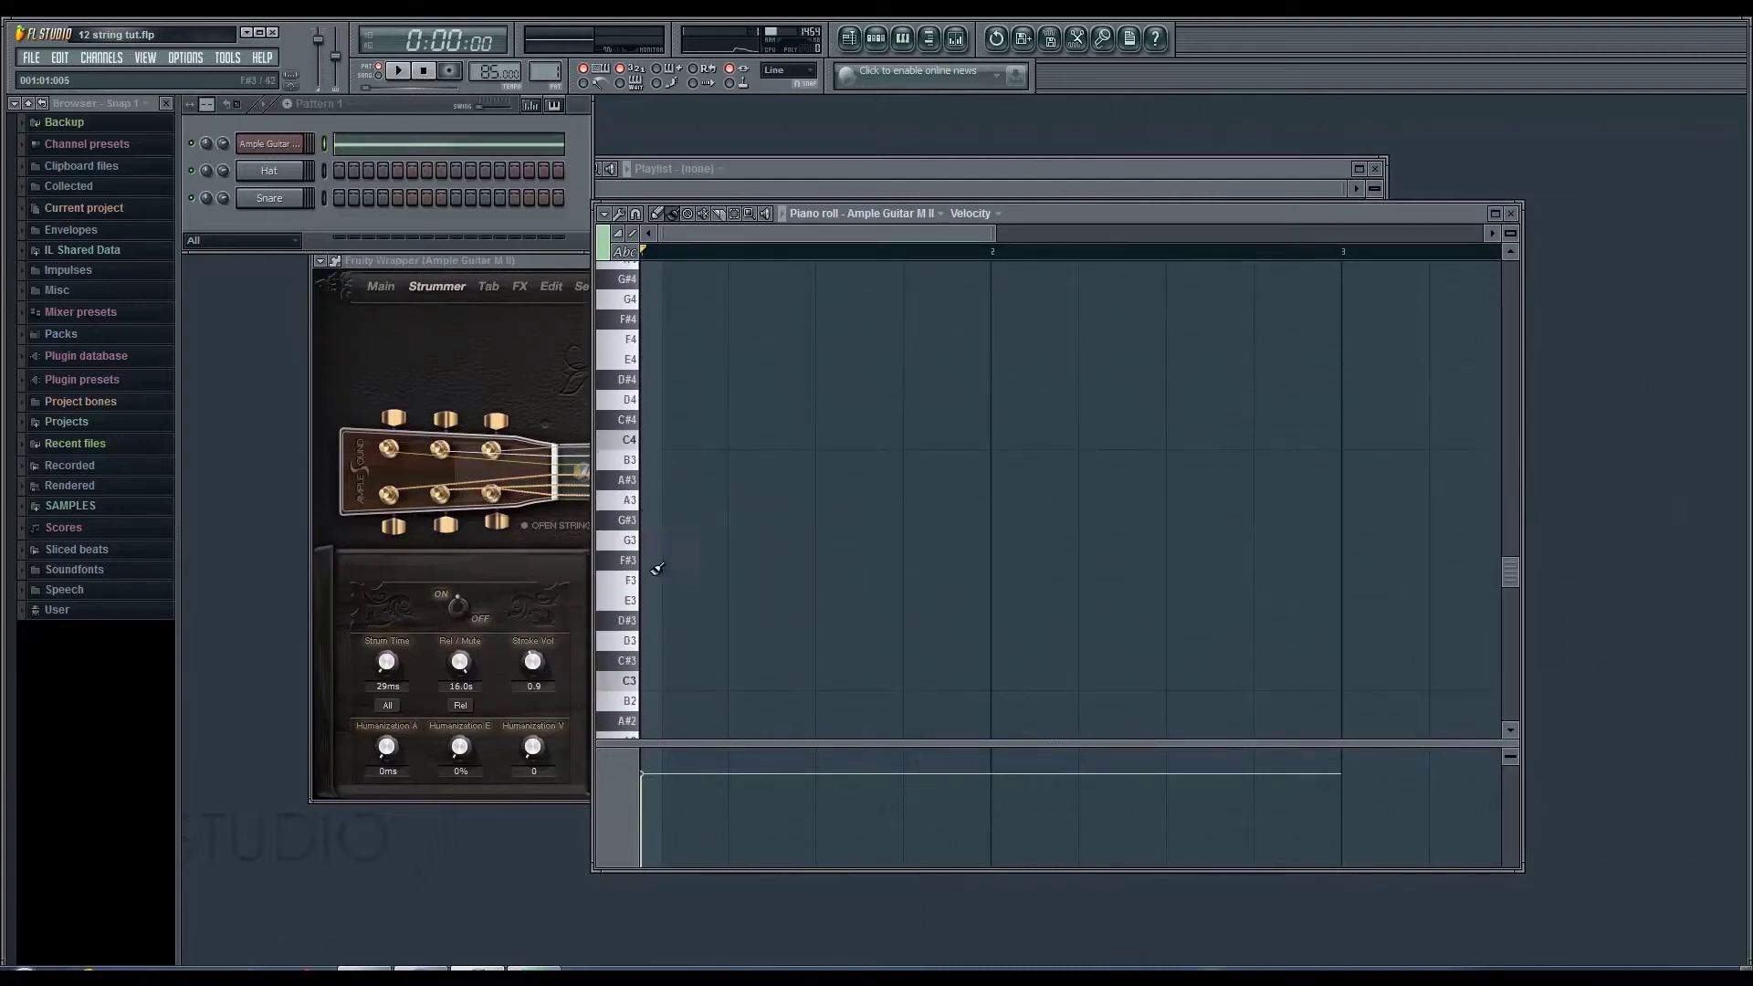
{"action": "left_click", "coordinate": [659, 680]}
{"action": "left_click_drag", "start_coordinate": [1335, 685], "coordinate": [661, 684]}
{"action": "left_click", "coordinate": [1000, 600]}
Step: Nudge the long C5 note forward by 1/6 step and return the snap setting to Line
{"action": "scroll", "coordinate": [950, 425], "scroll_direction": "up", "scroll_amount": 3}
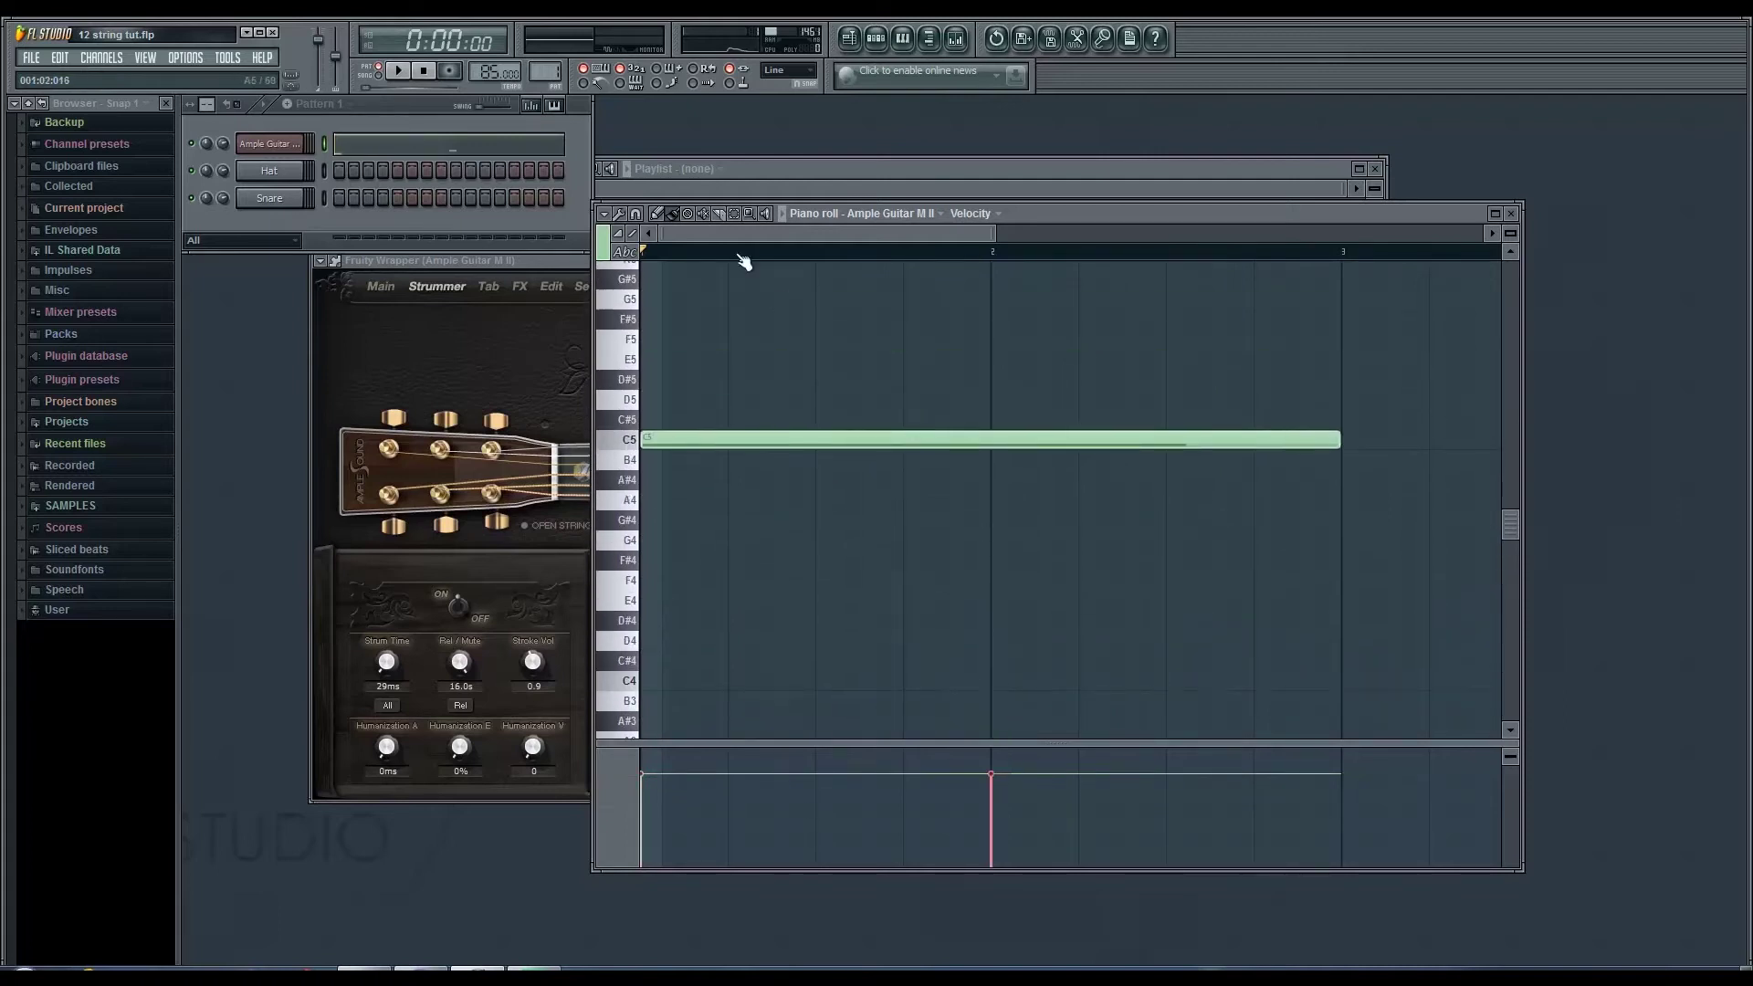
{"action": "left_click", "coordinate": [709, 442], "text": "ctrl"}
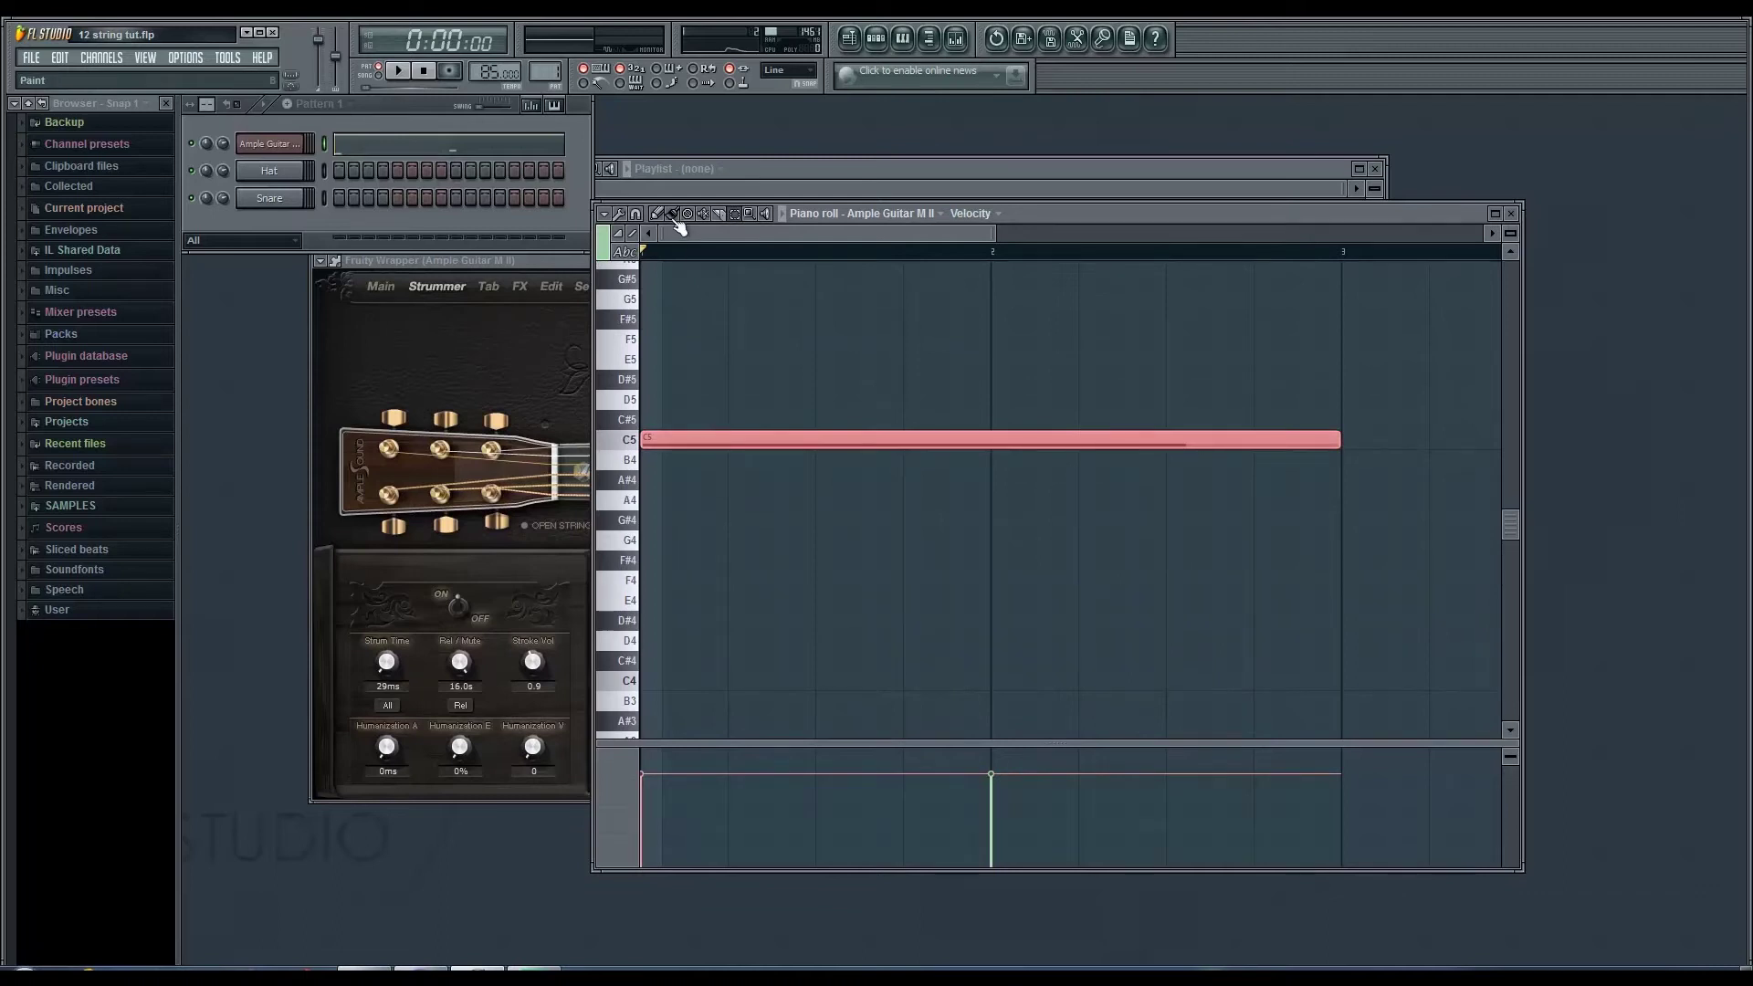
{"action": "left_click", "coordinate": [785, 70]}
{"action": "left_click", "coordinate": [791, 147]}
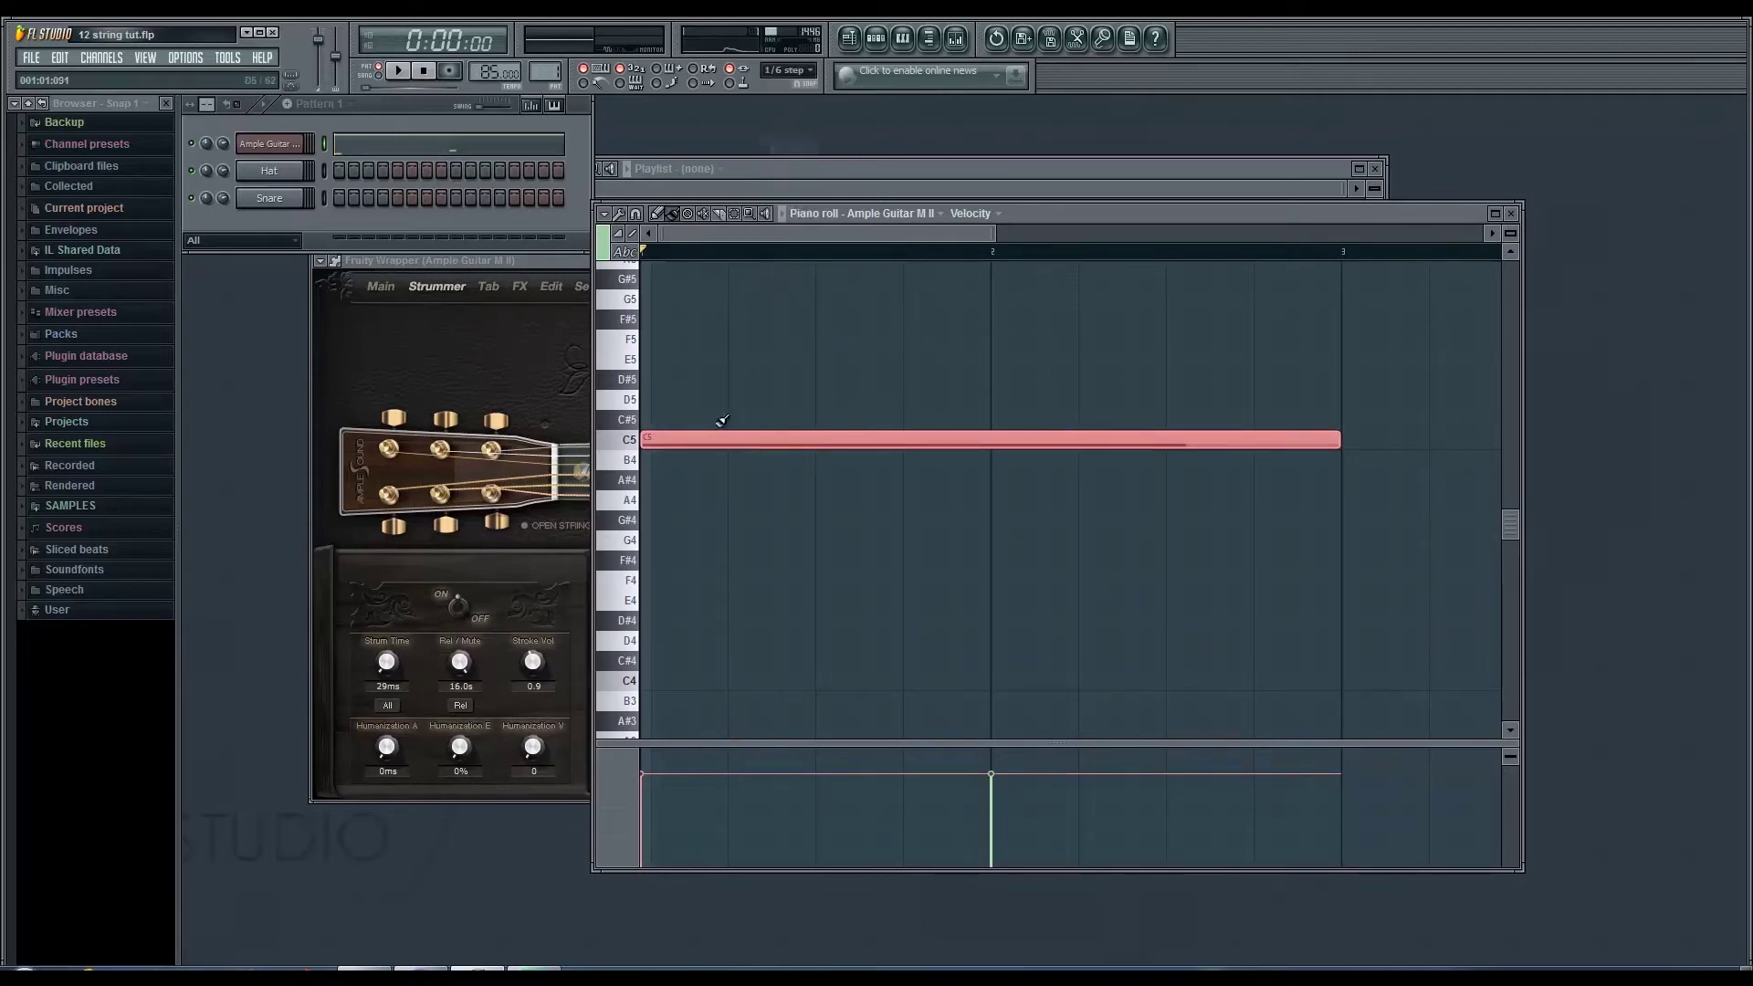
{"action": "left_click_drag", "start_coordinate": [685, 444], "coordinate": [689, 444]}
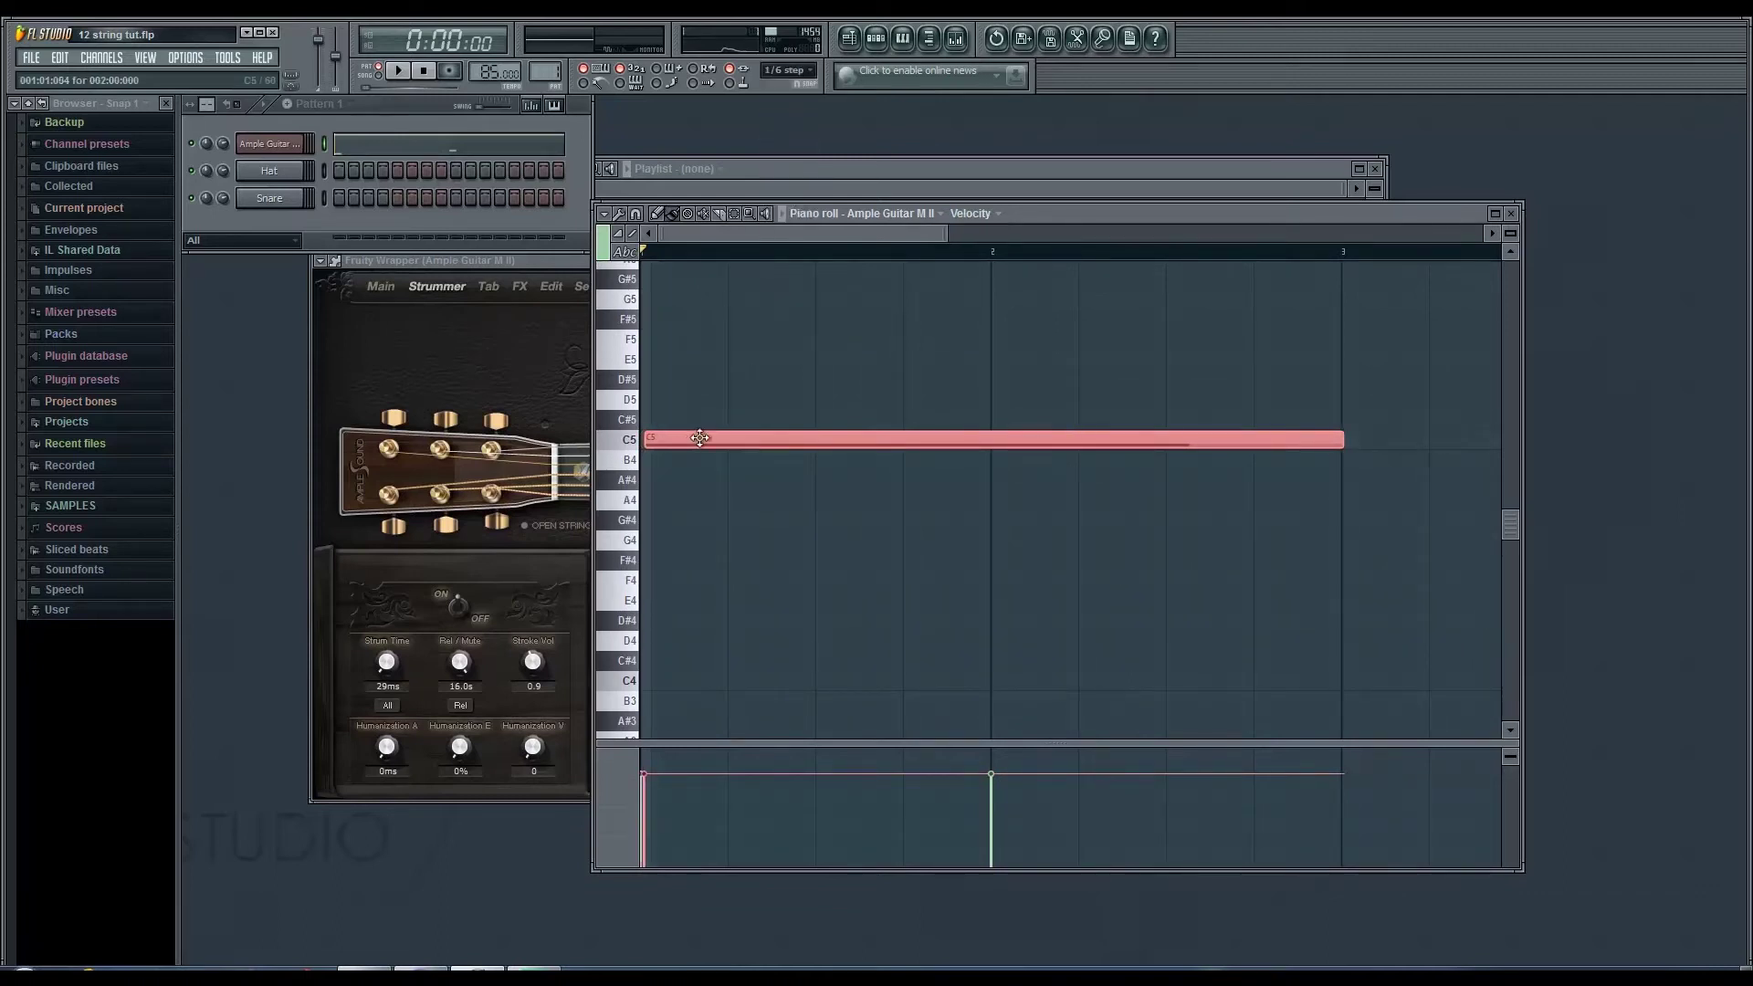
{"action": "left_click", "coordinate": [786, 70]}
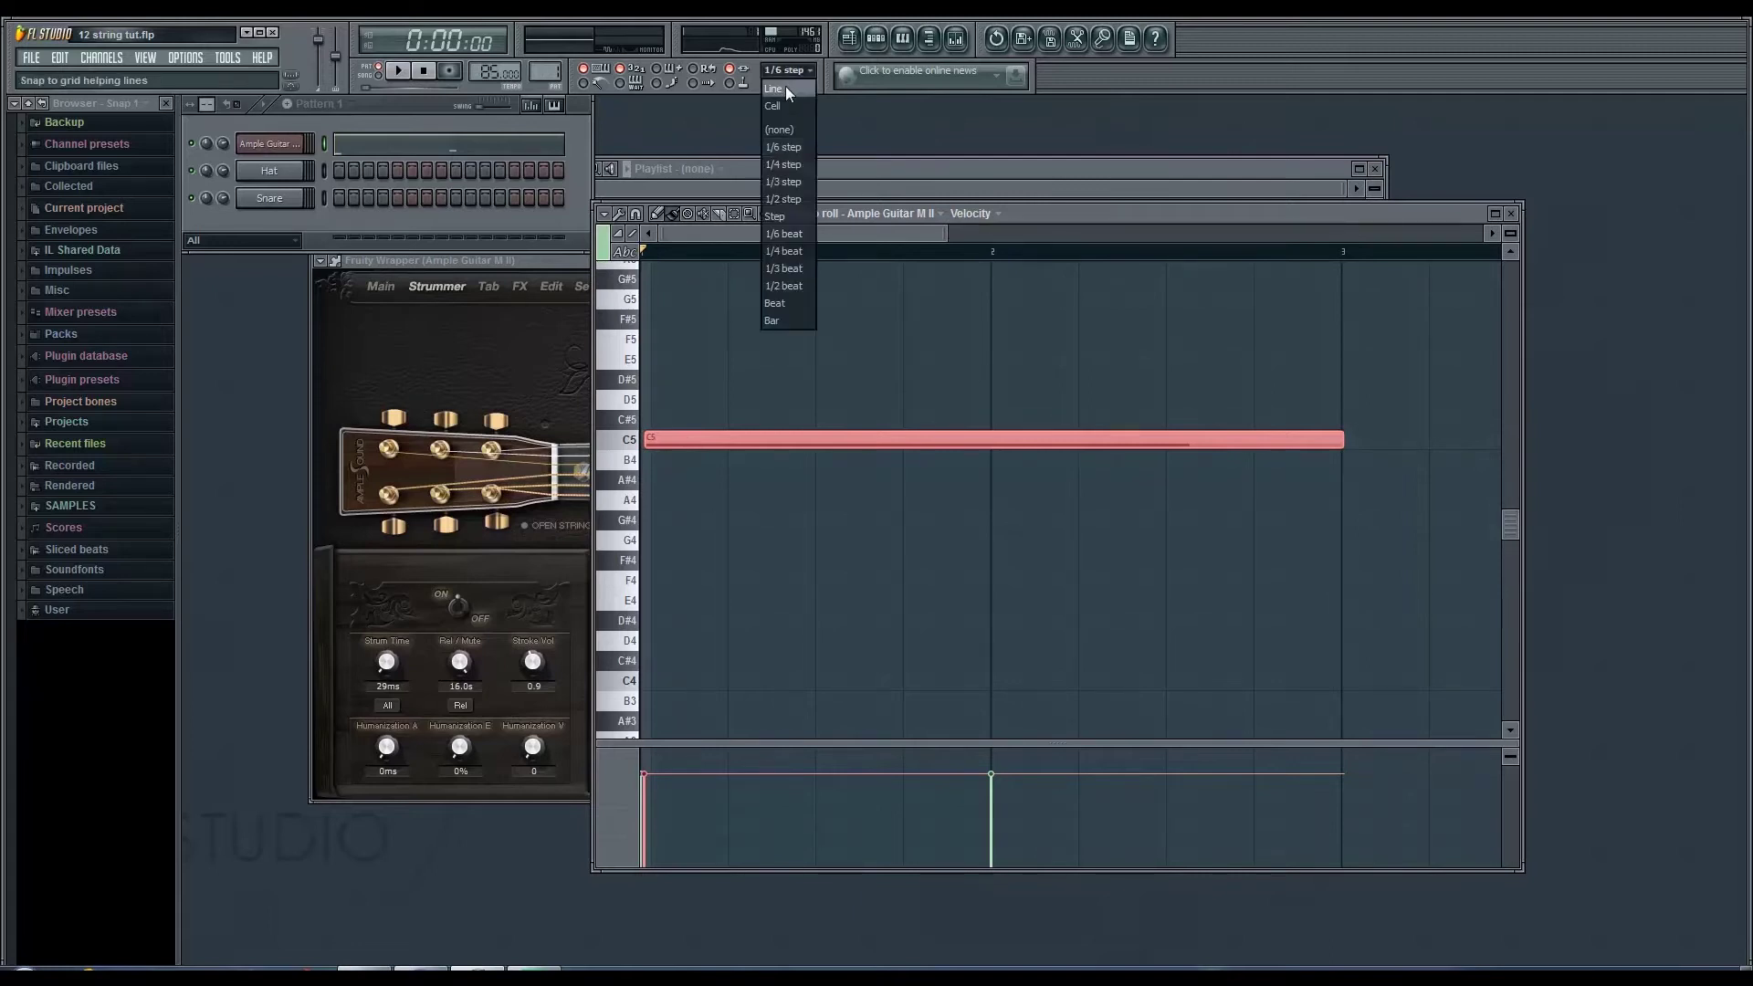
{"action": "left_click", "coordinate": [785, 89]}
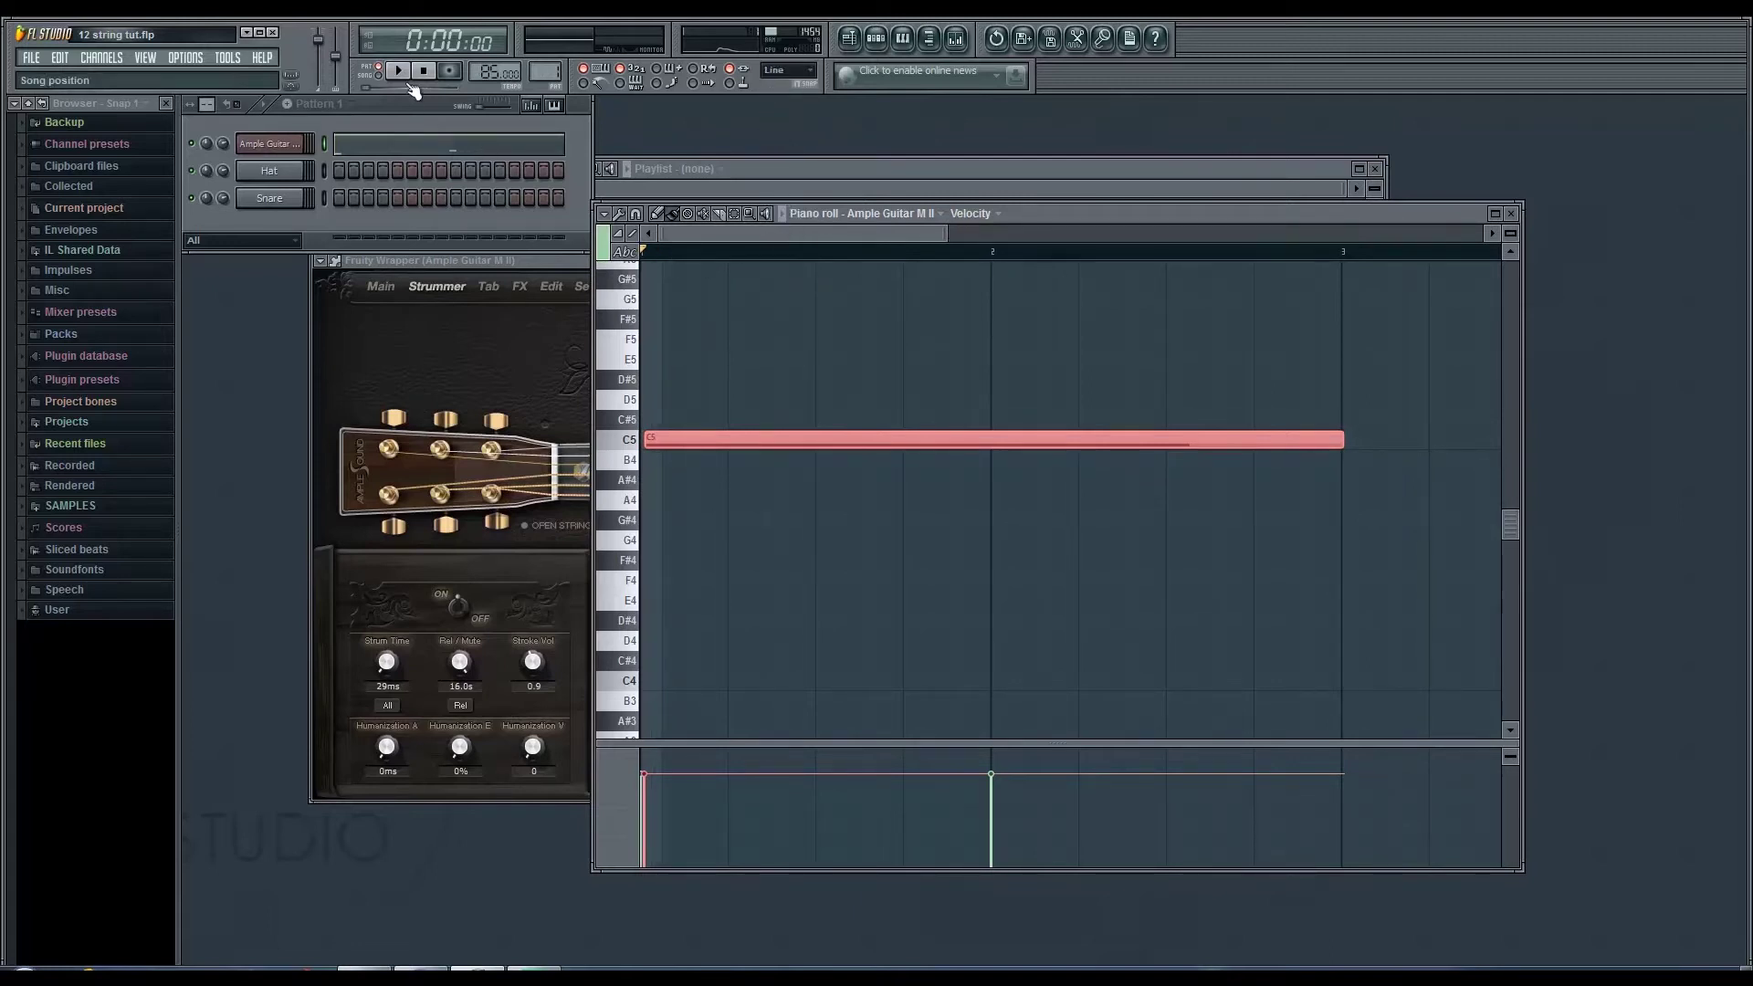
Step: Close the piano roll and place a Pattern 1 clip at the start of Track 1 in the playlist
{"action": "left_click", "coordinate": [1511, 216]}
{"action": "left_click", "coordinate": [790, 174]}
{"action": "left_click", "coordinate": [719, 173]}
{"action": "left_click", "coordinate": [715, 195]}
{"action": "left_click", "coordinate": [594, 237]}
{"action": "left_click_drag", "start_coordinate": [593, 239], "coordinate": [549, 239]}
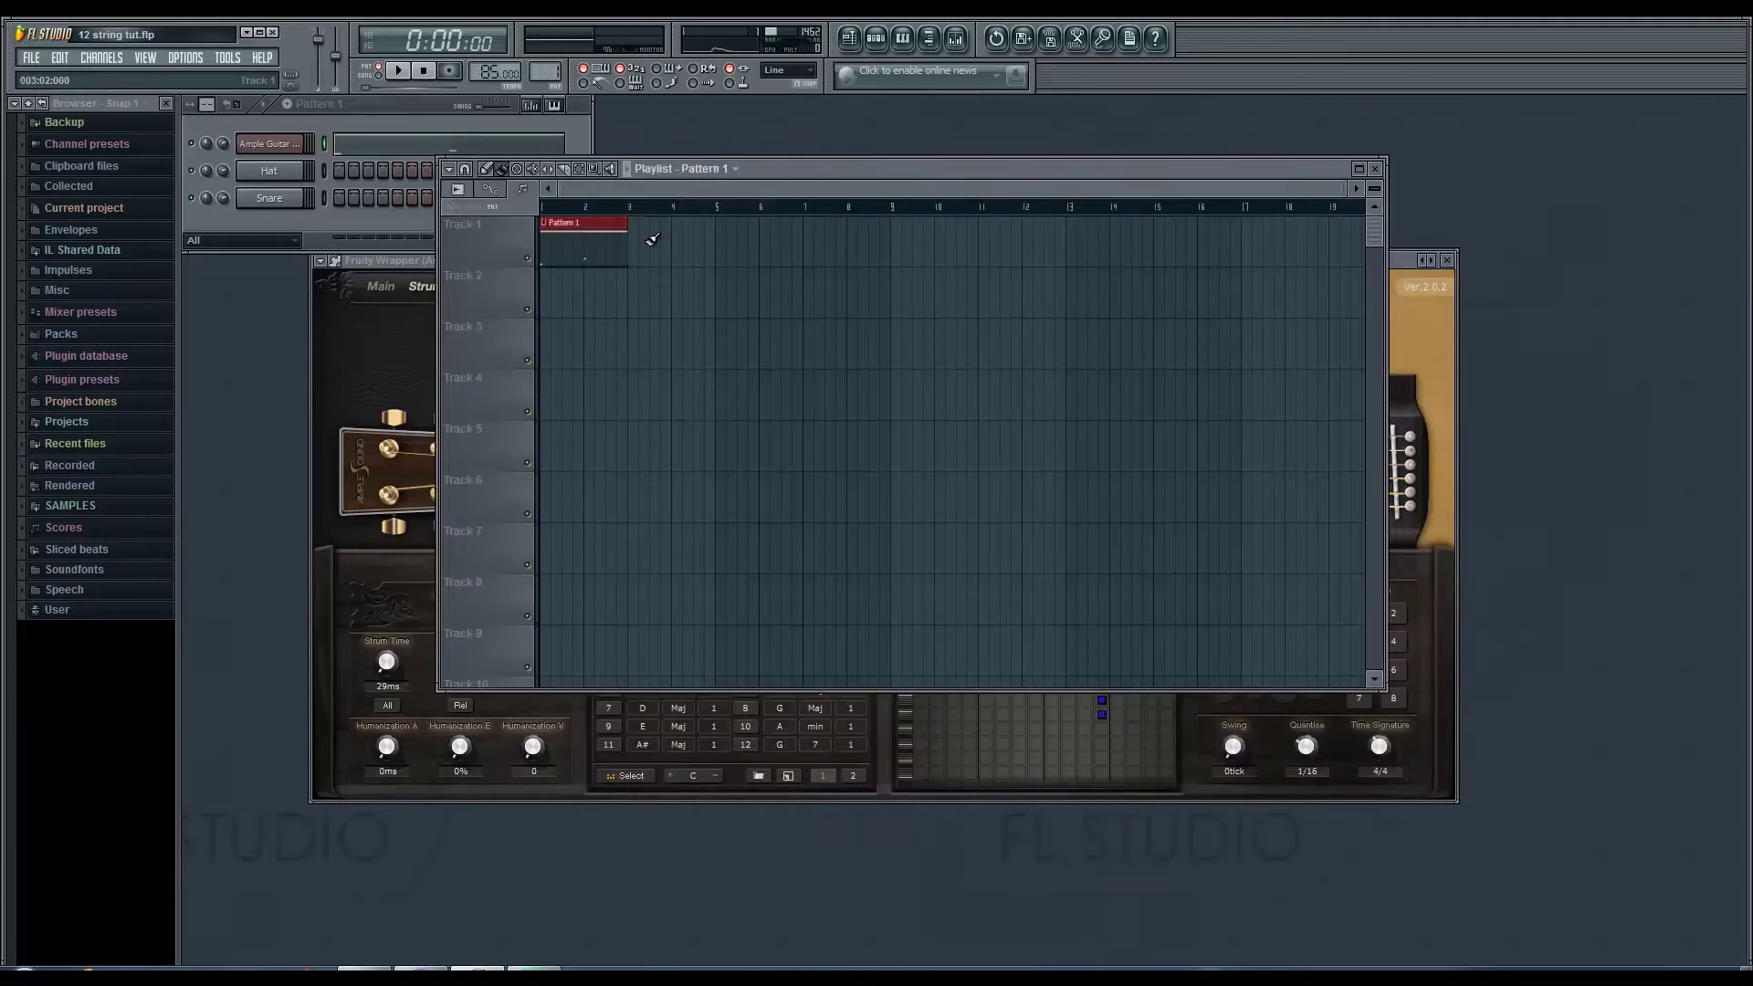
Step: Add three more Pattern 1 clips on Track 1 to fill bars 3 to 8, and play back the song
{"action": "left_click", "coordinate": [652, 239]}
{"action": "left_click_drag", "start_coordinate": [681, 240], "coordinate": [658, 235]}
{"action": "left_click", "coordinate": [720, 233]}
{"action": "left_click", "coordinate": [805, 233]}
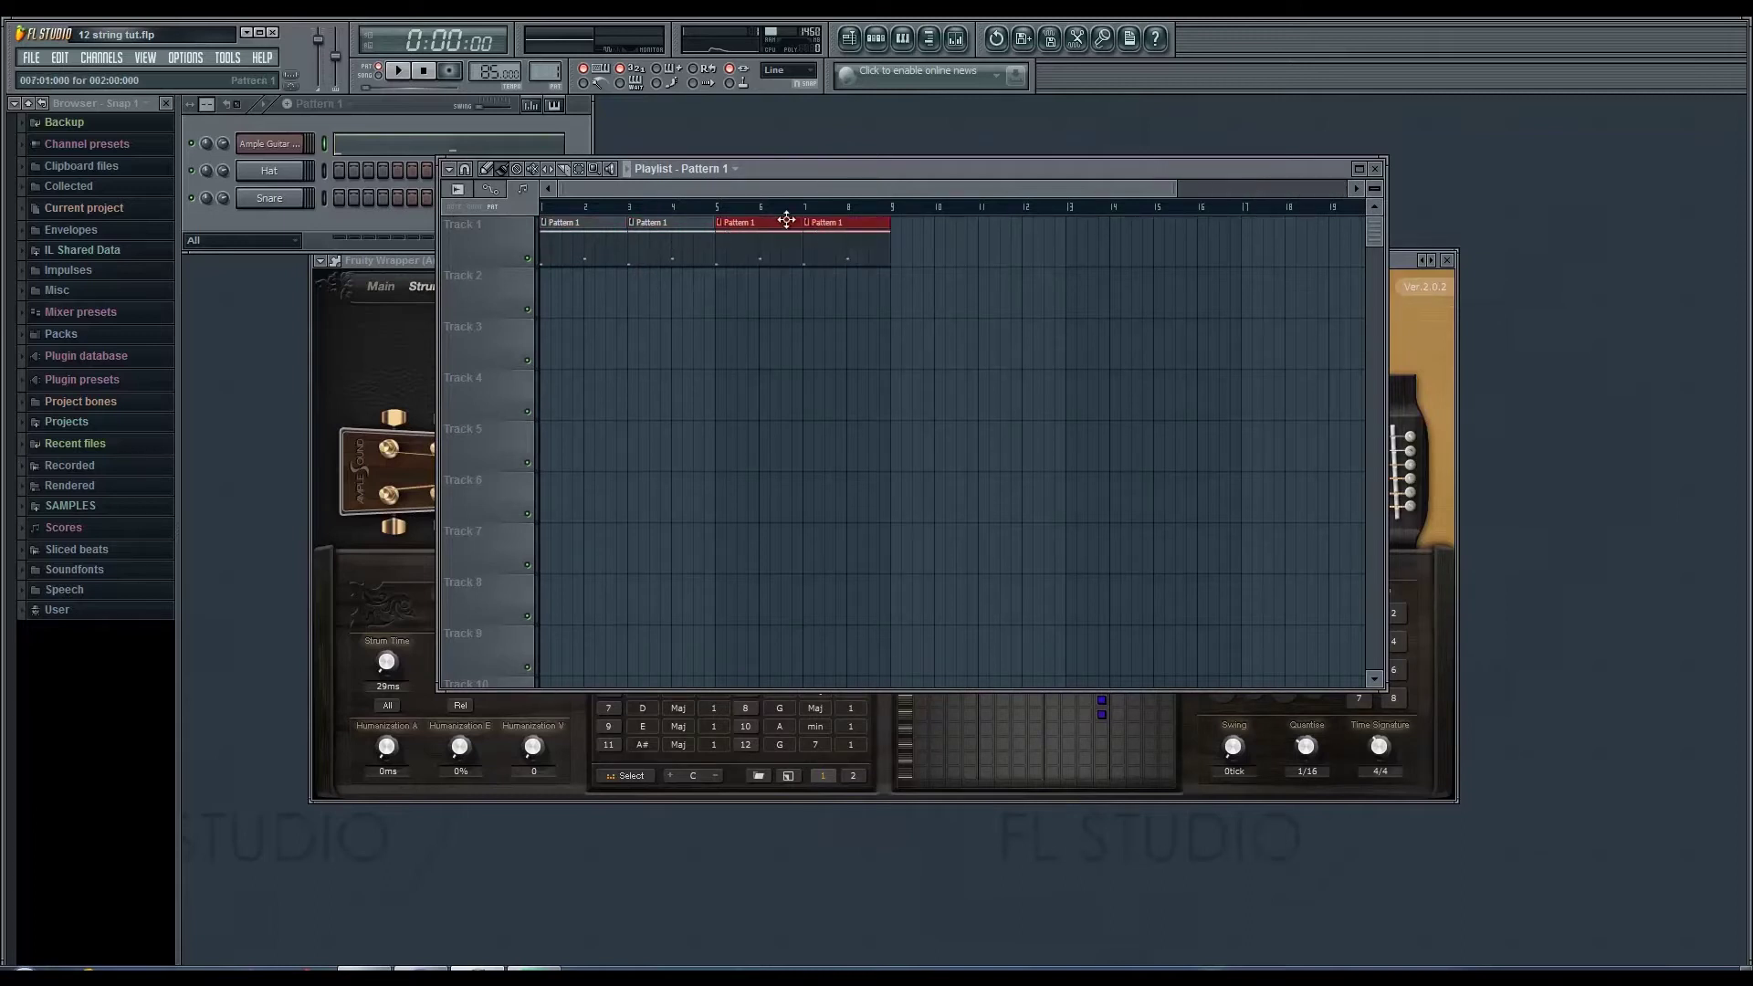
{"action": "left_click", "coordinate": [394, 75]}
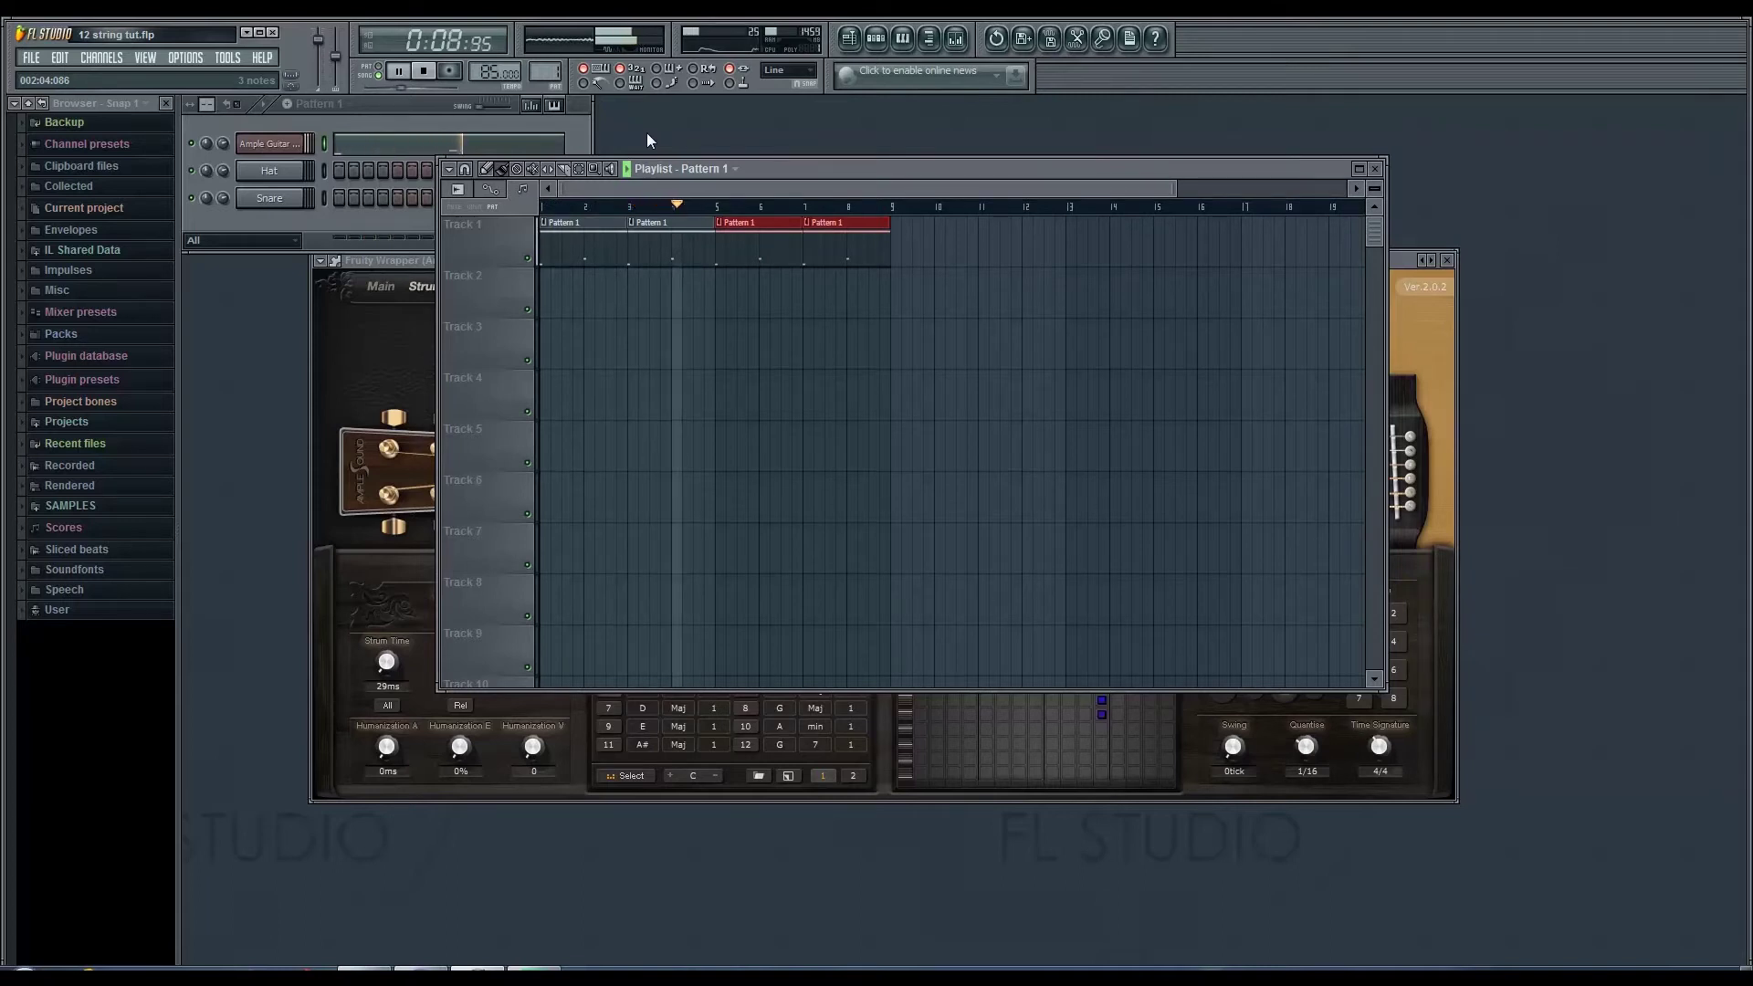
{"action": "left_click", "coordinate": [429, 72]}
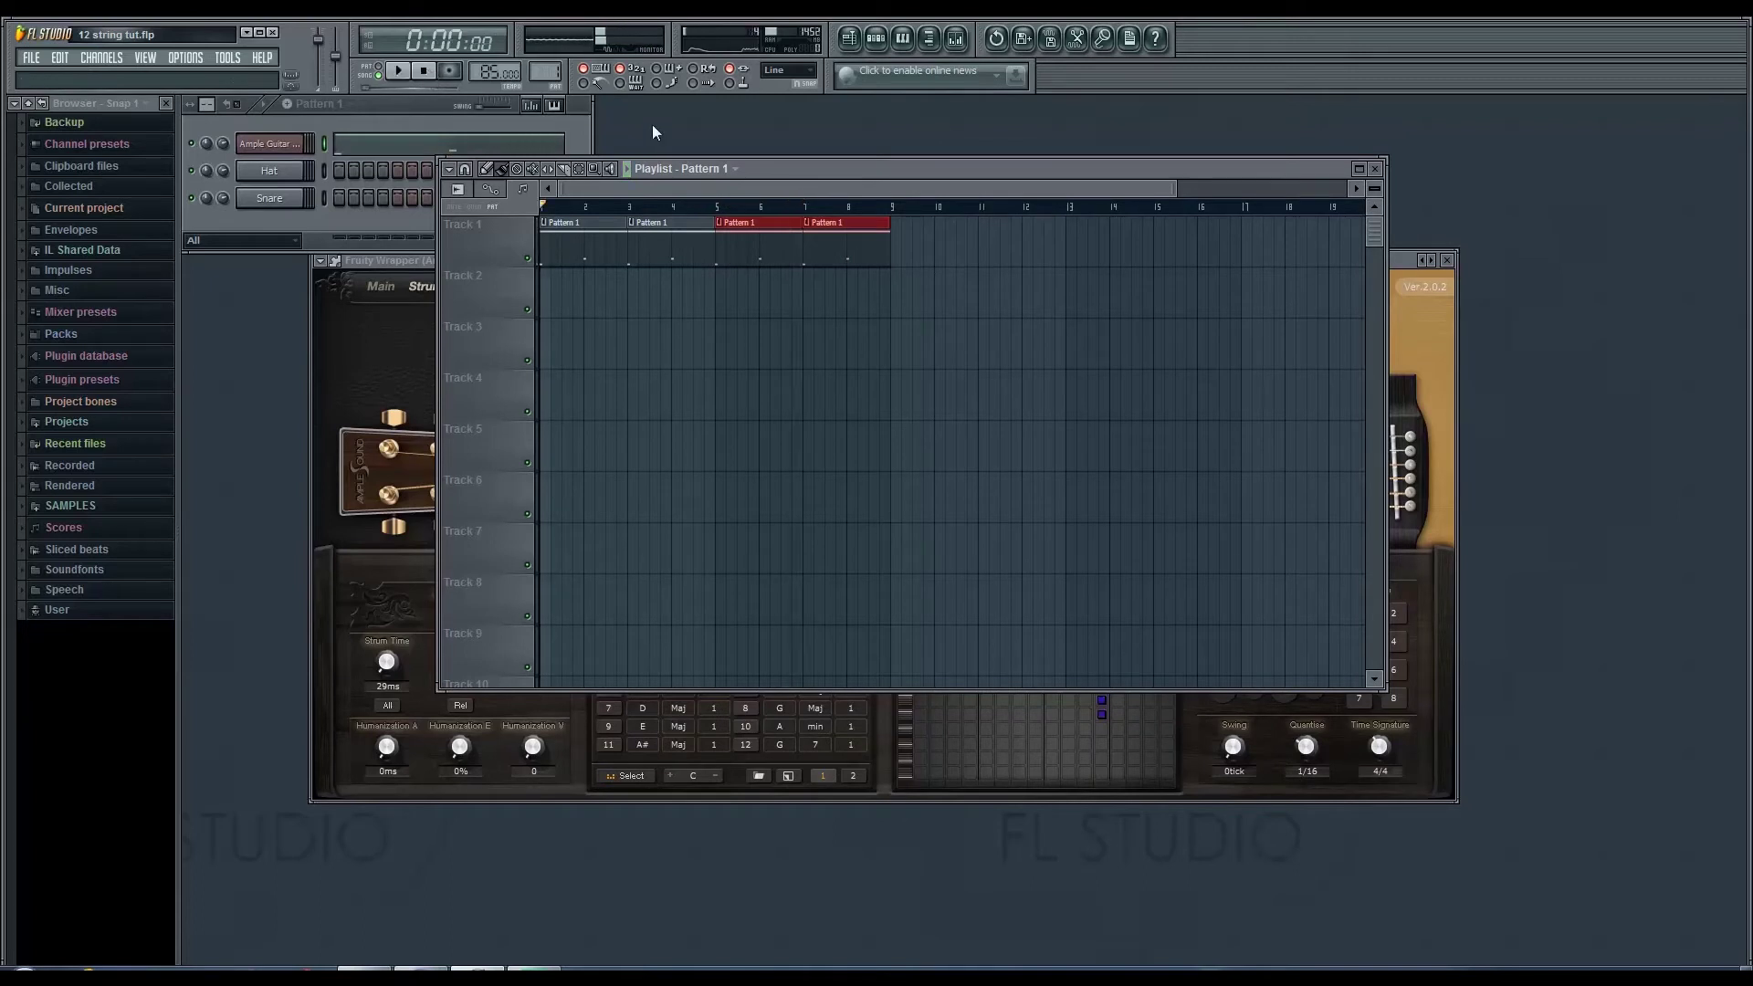
Step: Render the song as "12 string regular.wav" in the 12 string tutorial folder of the Música library
{"action": "key", "text": "ctrl+r"}
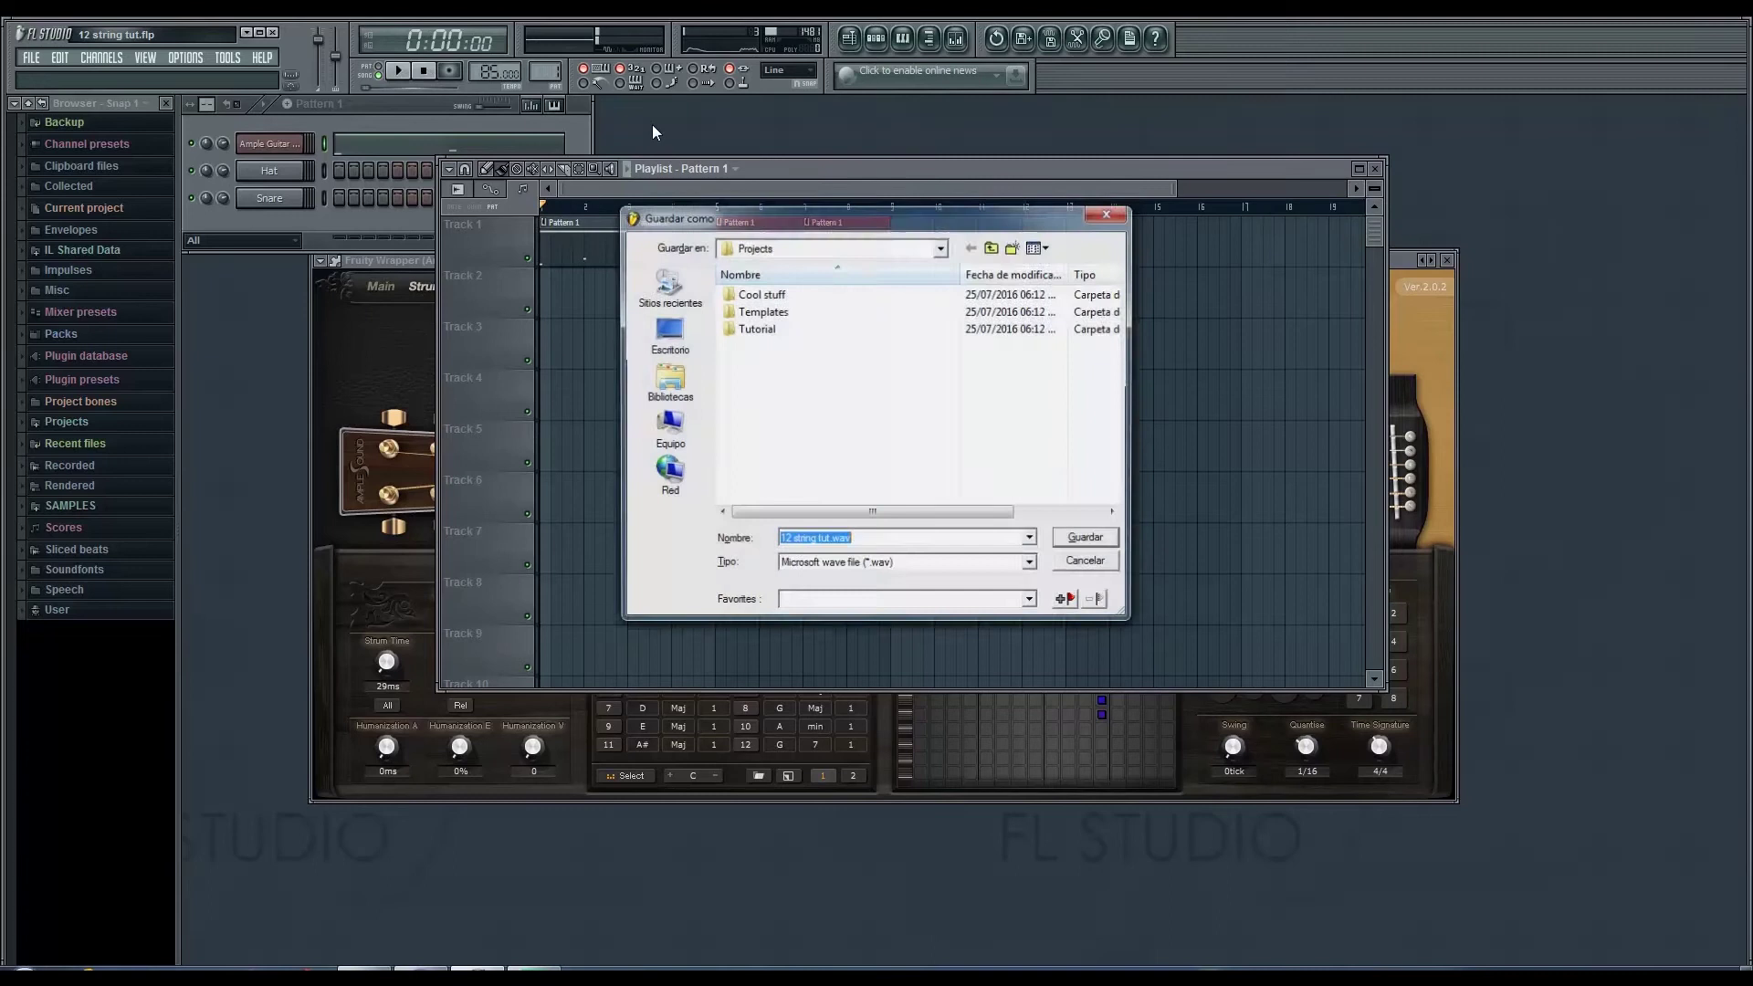
{"action": "left_click", "coordinate": [687, 388]}
{"action": "double_click", "coordinate": [763, 343]}
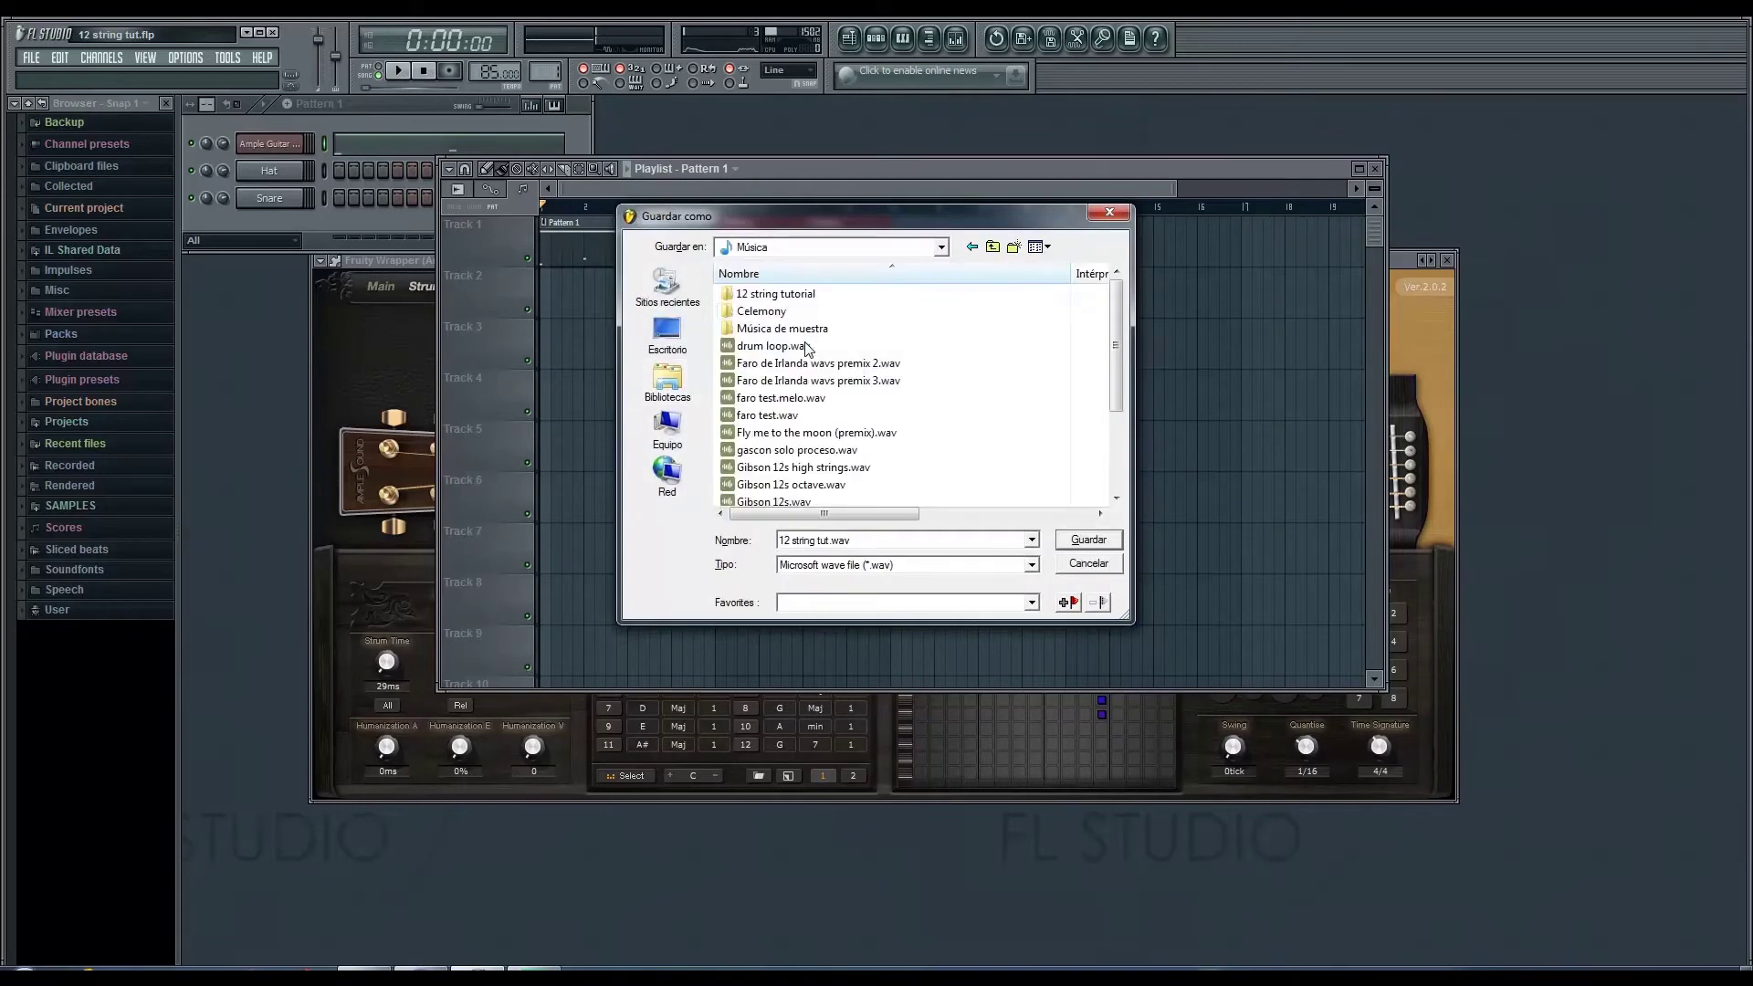
{"action": "double_click", "coordinate": [783, 293]}
{"action": "left_click", "coordinate": [861, 544]}
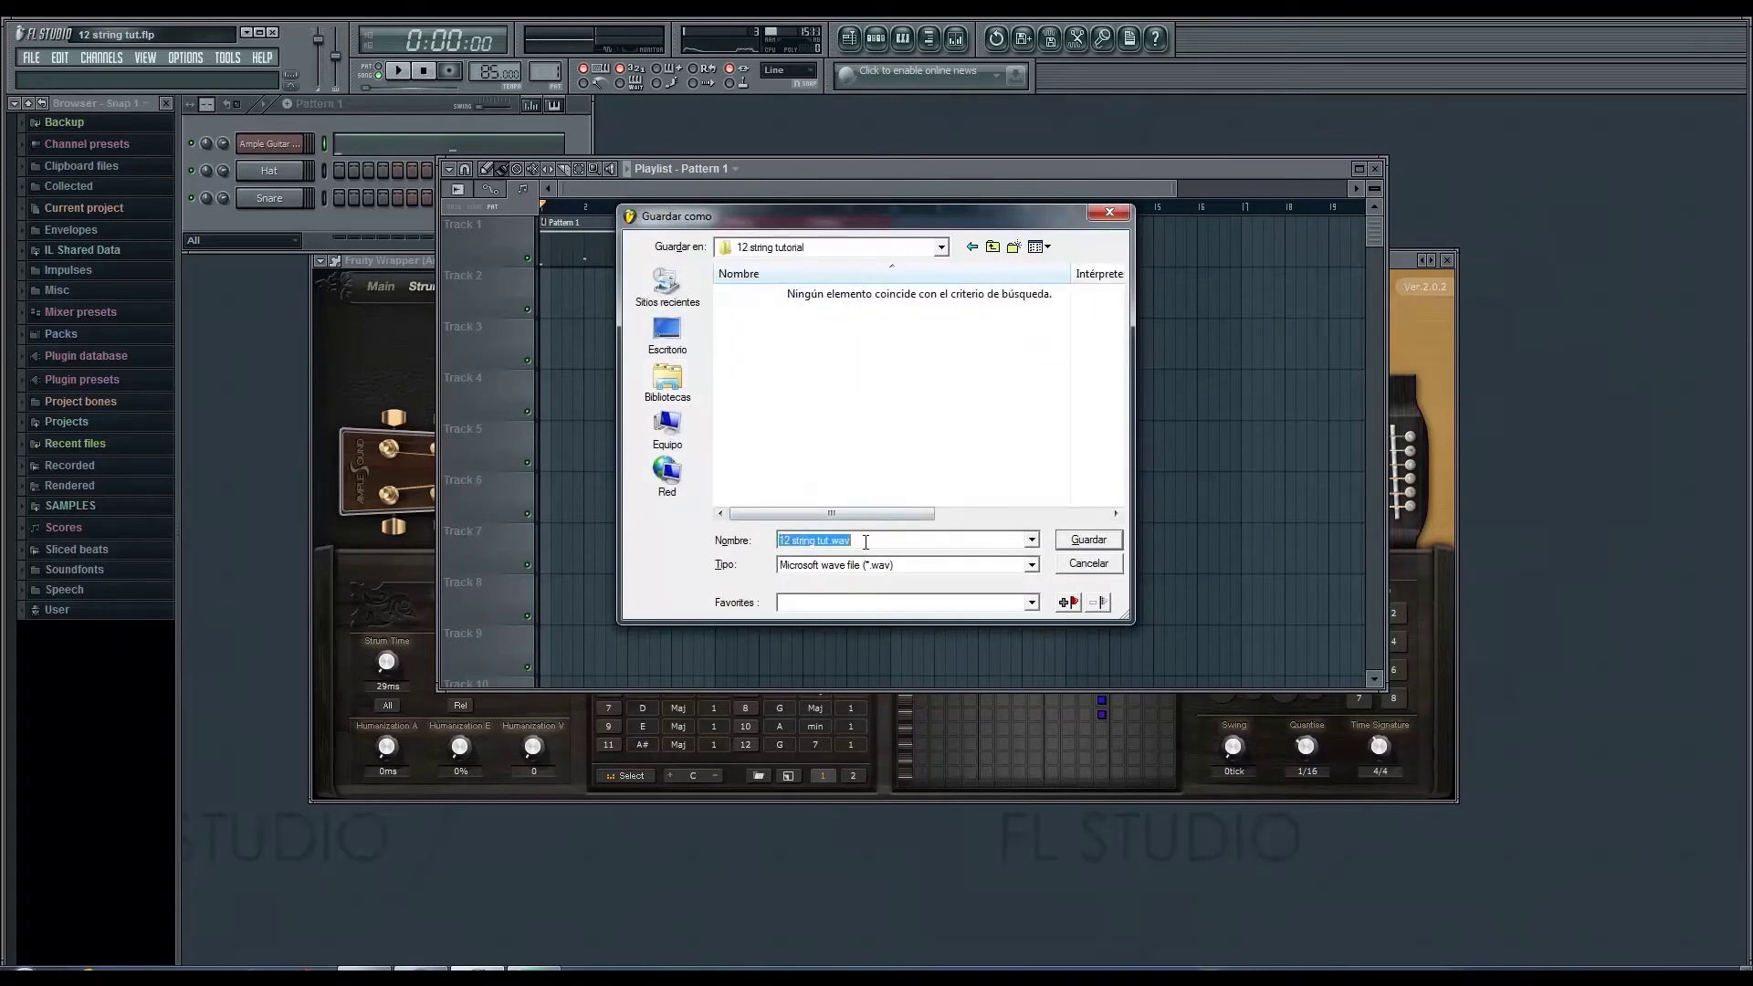
{"action": "key", "text": "Right"}
{"action": "key", "text": "BackSpace"}
{"action": "key", "text": "BackSpace"}
{"action": "key", "text": "BackSpace"}
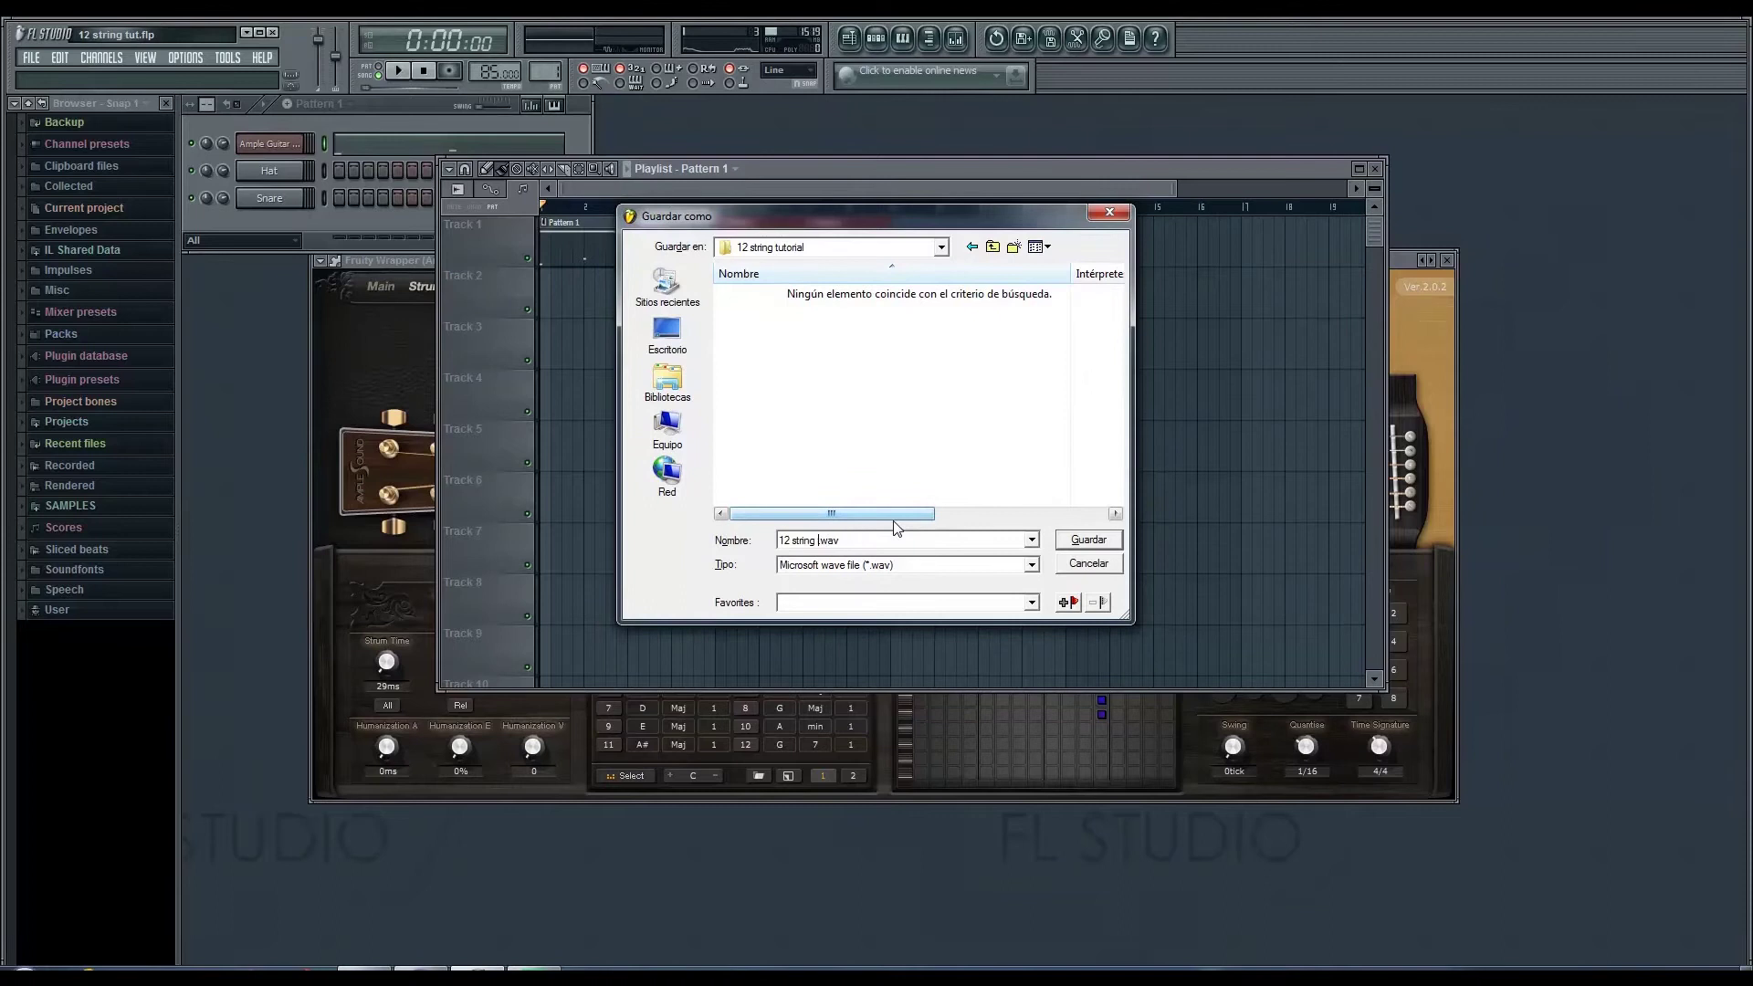
{"action": "type", "text": "regular"}
{"action": "key", "text": "Return"}
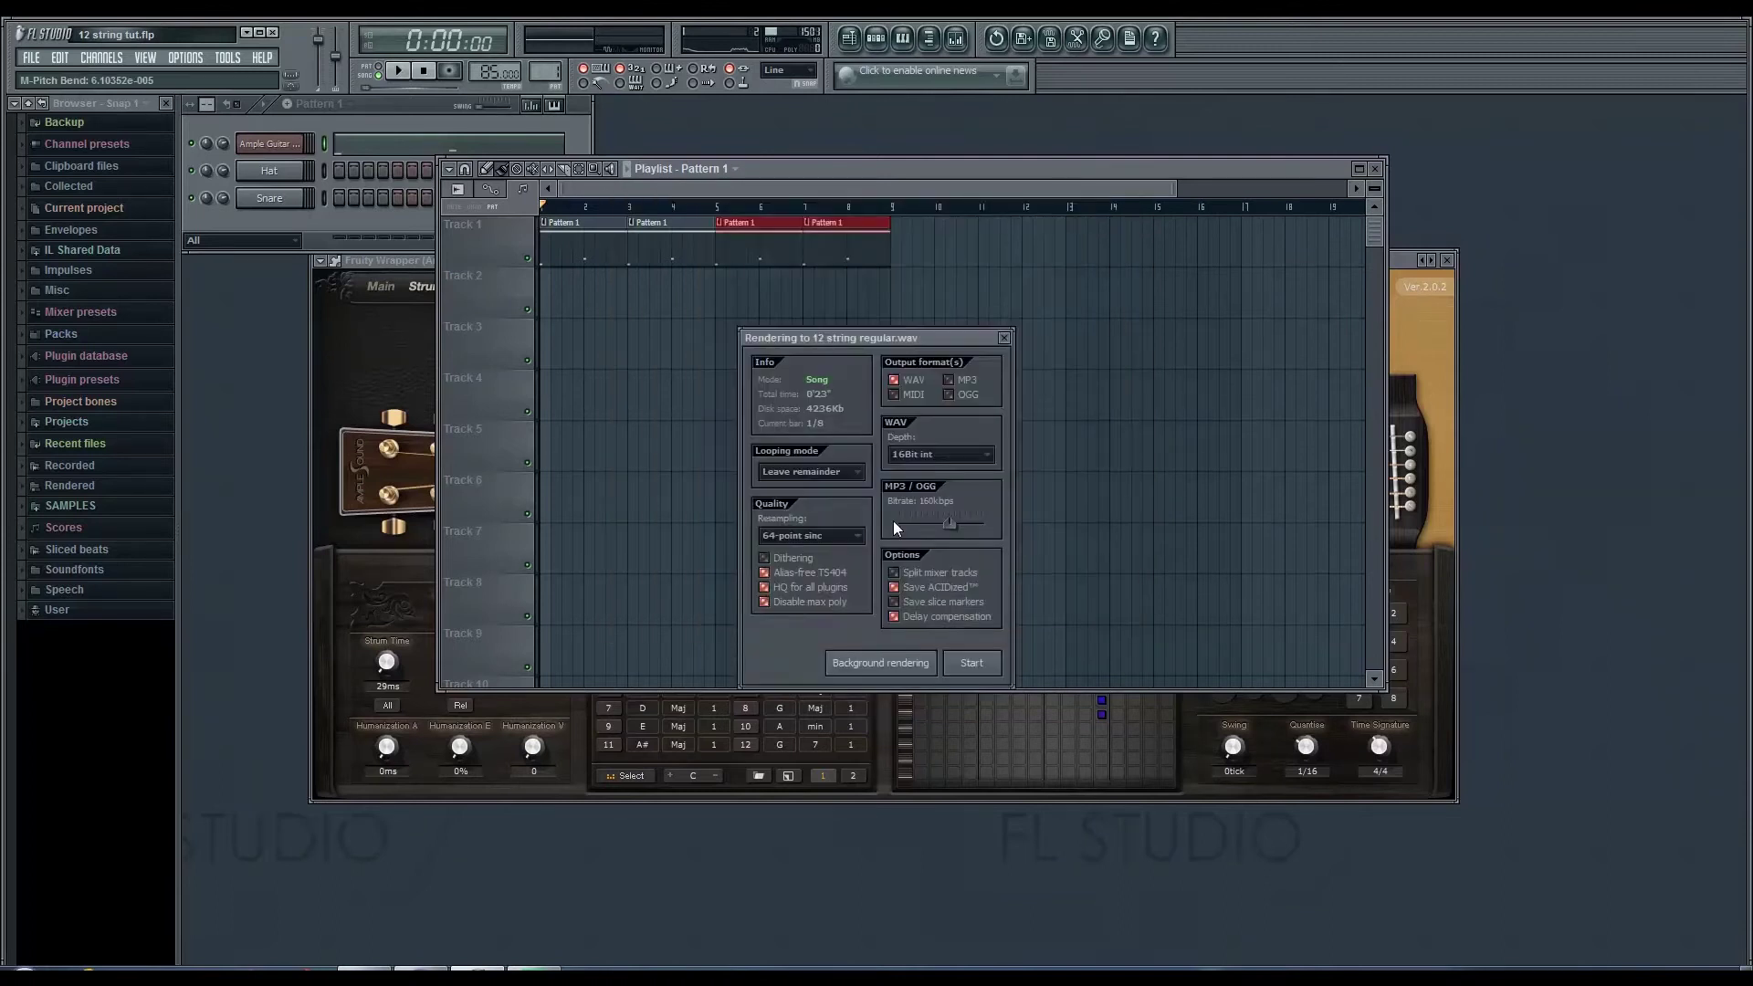
{"action": "left_click", "coordinate": [991, 674]}
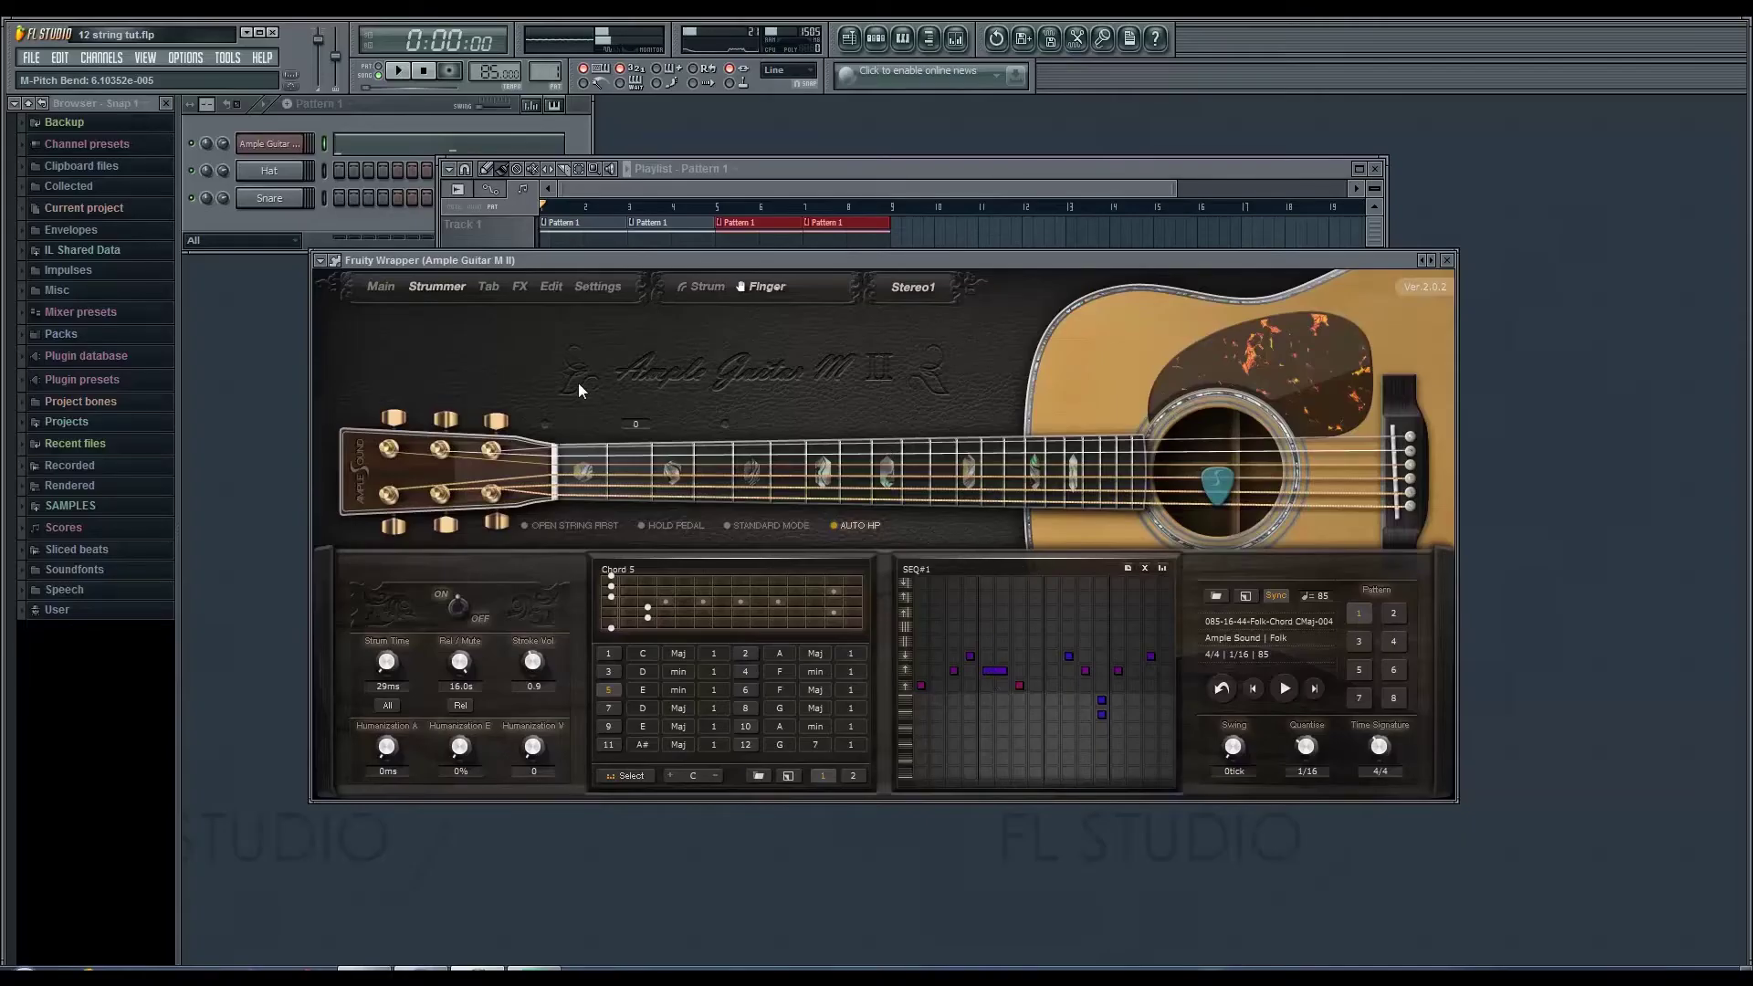
Step: On the Strummer's second chord page, remove the notes below string 2 from chords 13 and 17
{"action": "left_click", "coordinate": [853, 775]}
{"action": "left_click", "coordinate": [619, 654]}
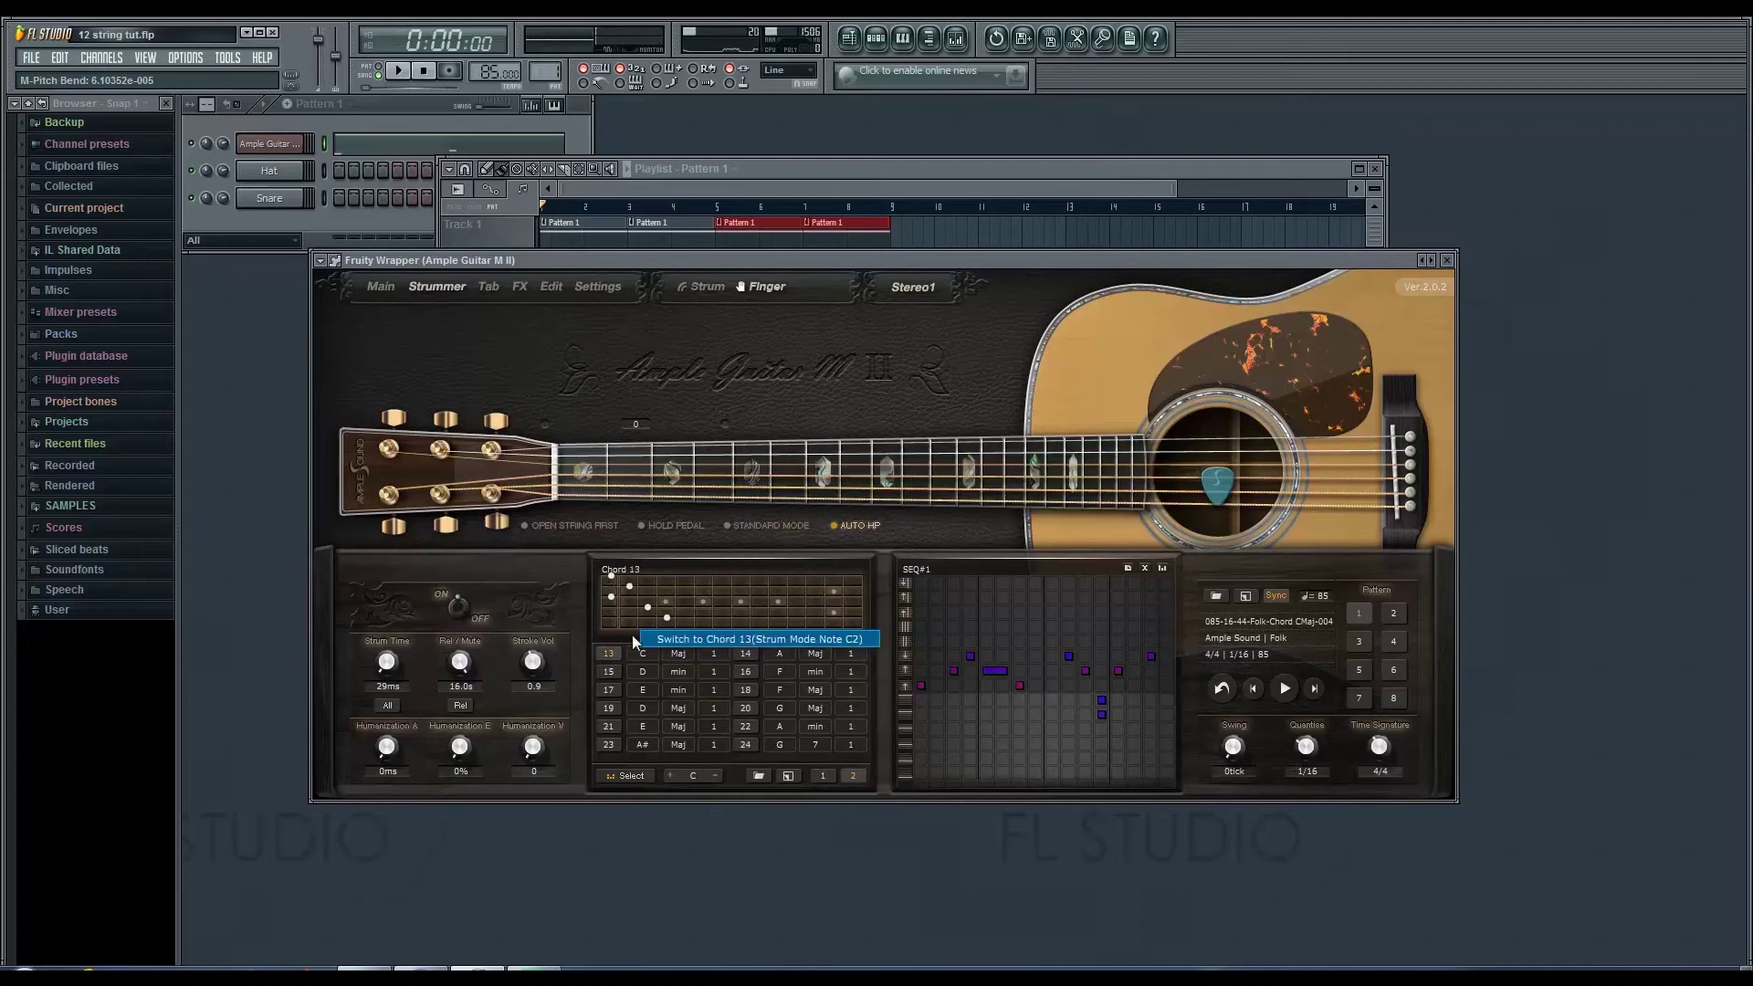
{"action": "left_click", "coordinate": [616, 602]}
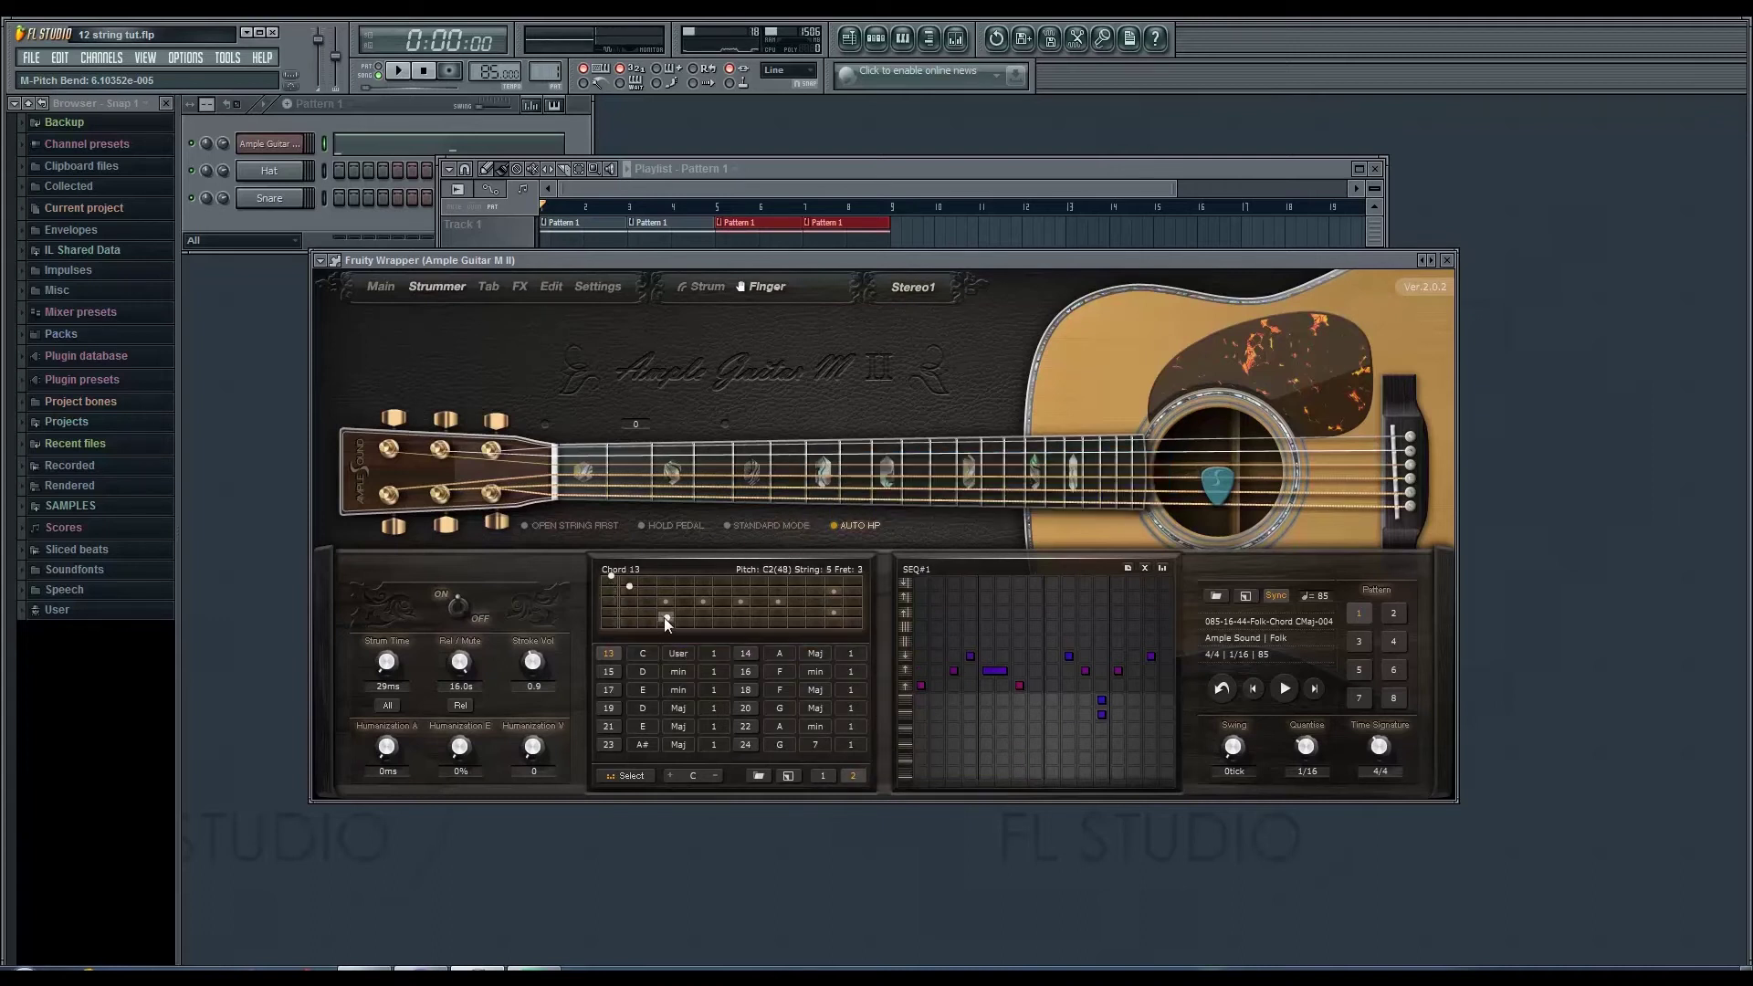
{"action": "left_click", "coordinate": [609, 691]}
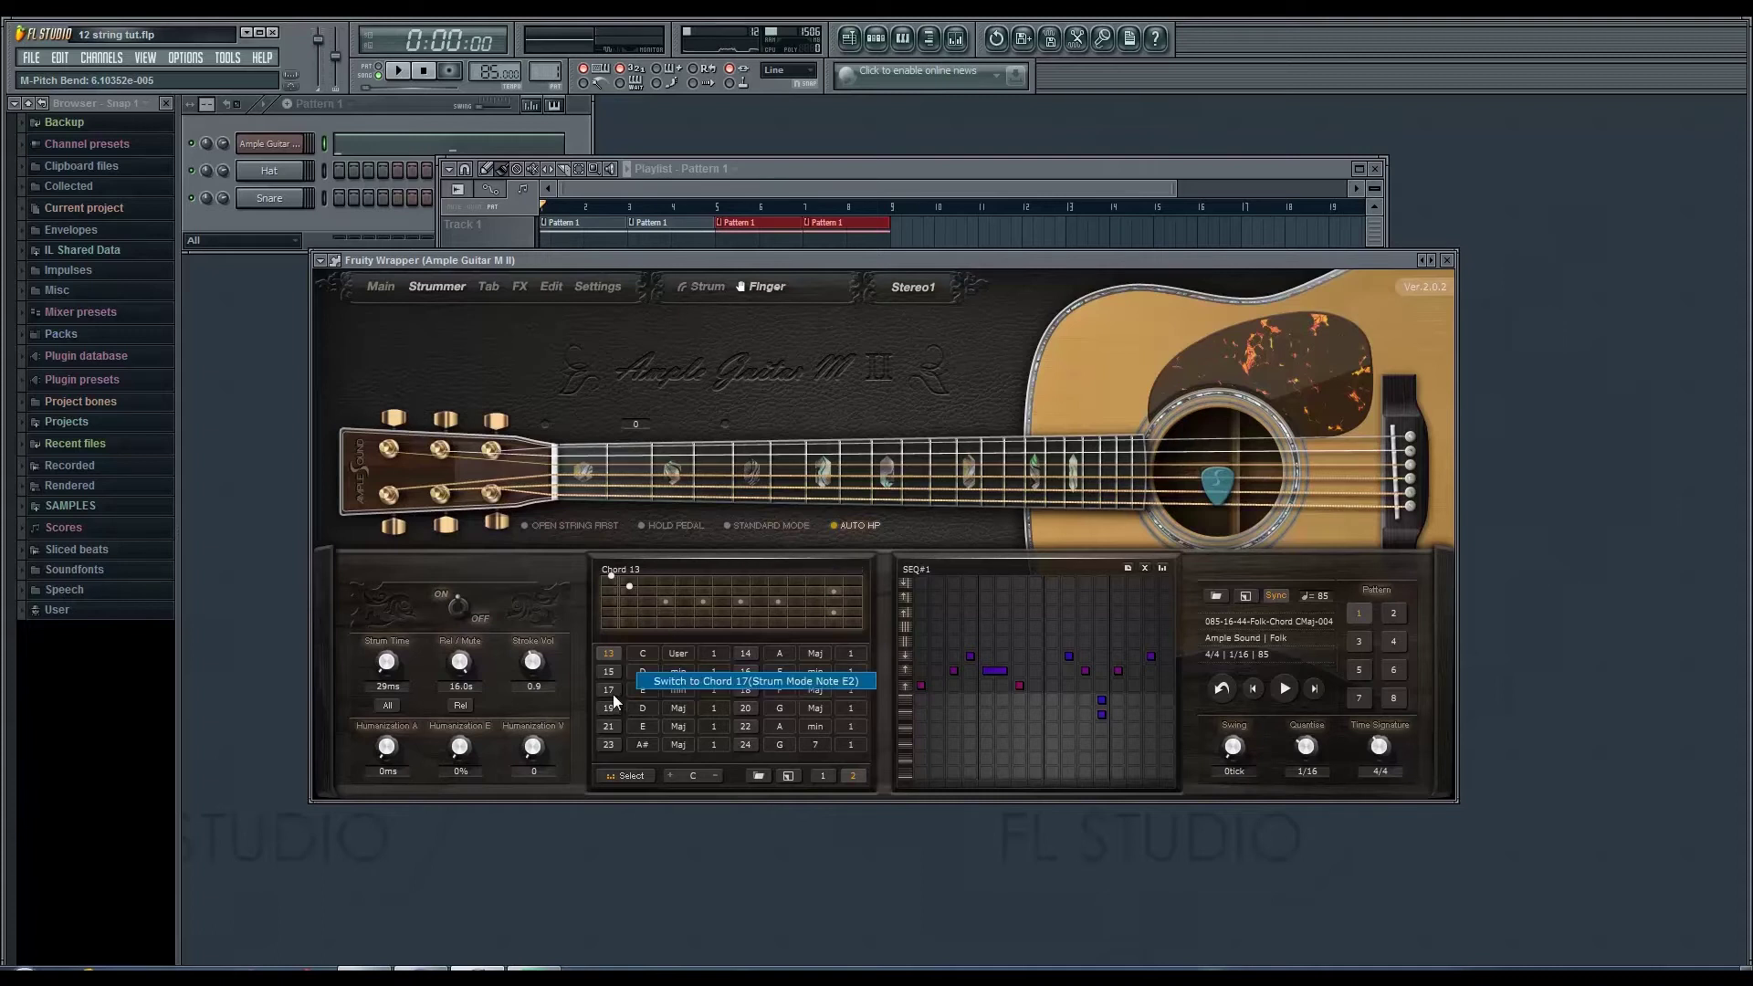
{"action": "left_click", "coordinate": [616, 596]}
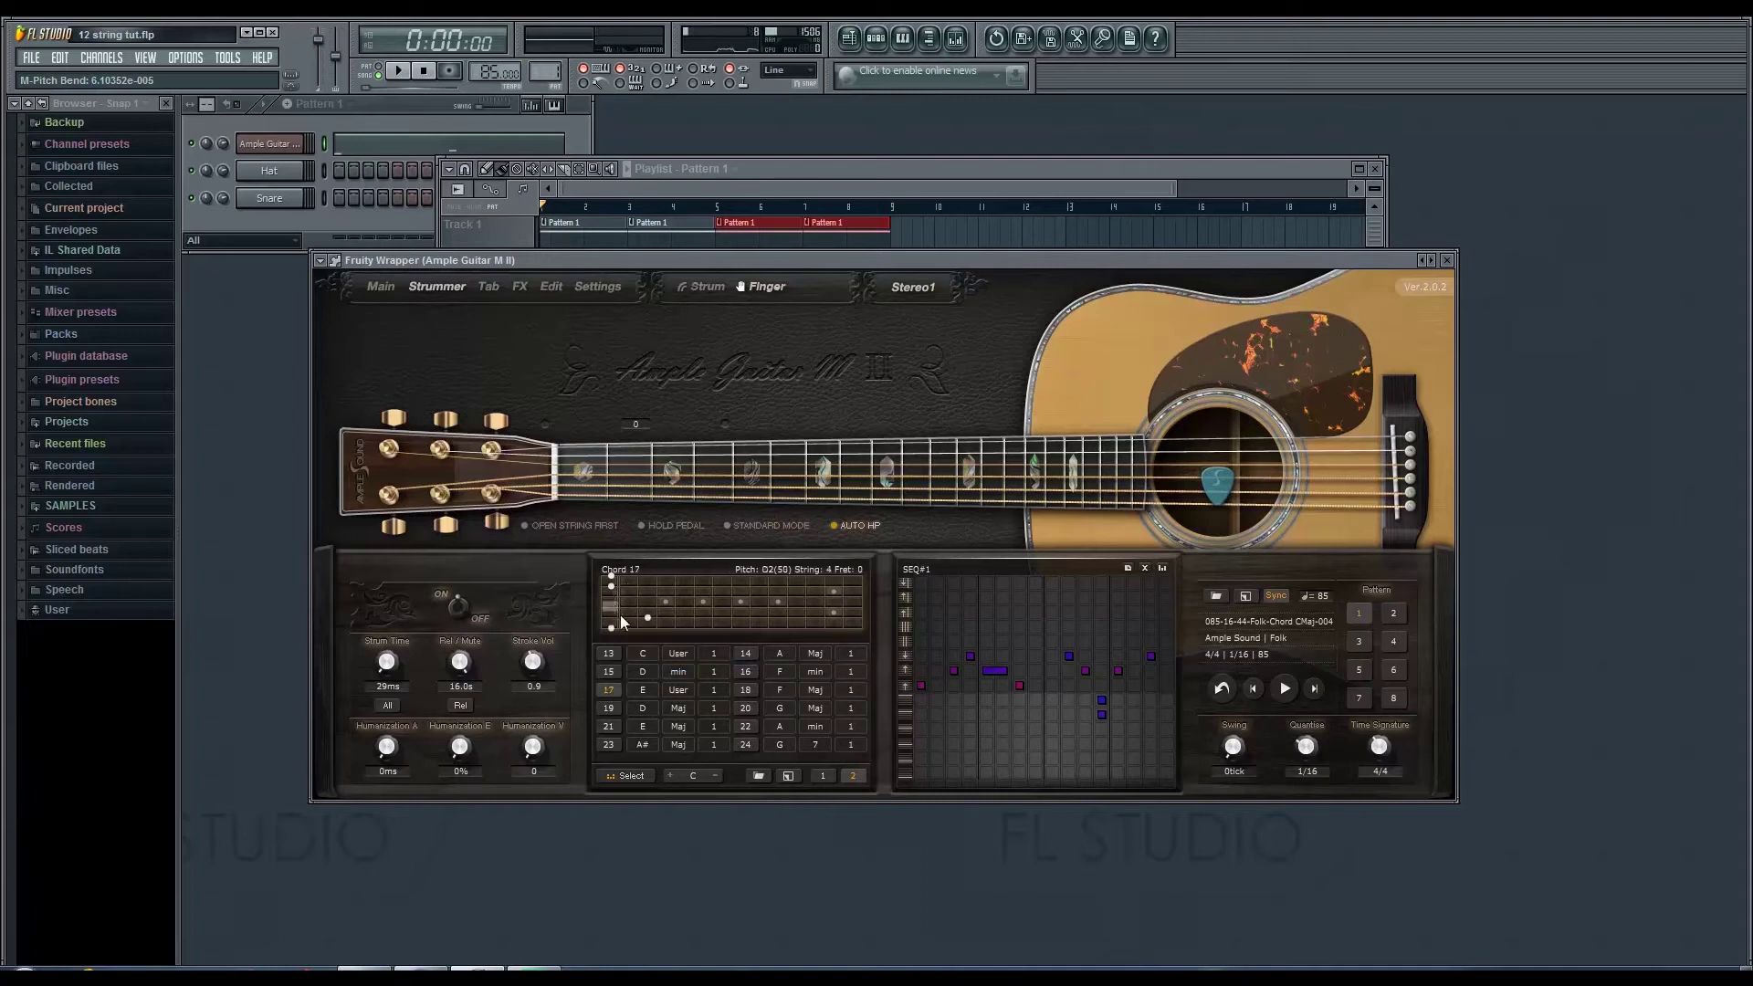
{"action": "left_click", "coordinate": [609, 630]}
{"action": "left_click", "coordinate": [609, 653]}
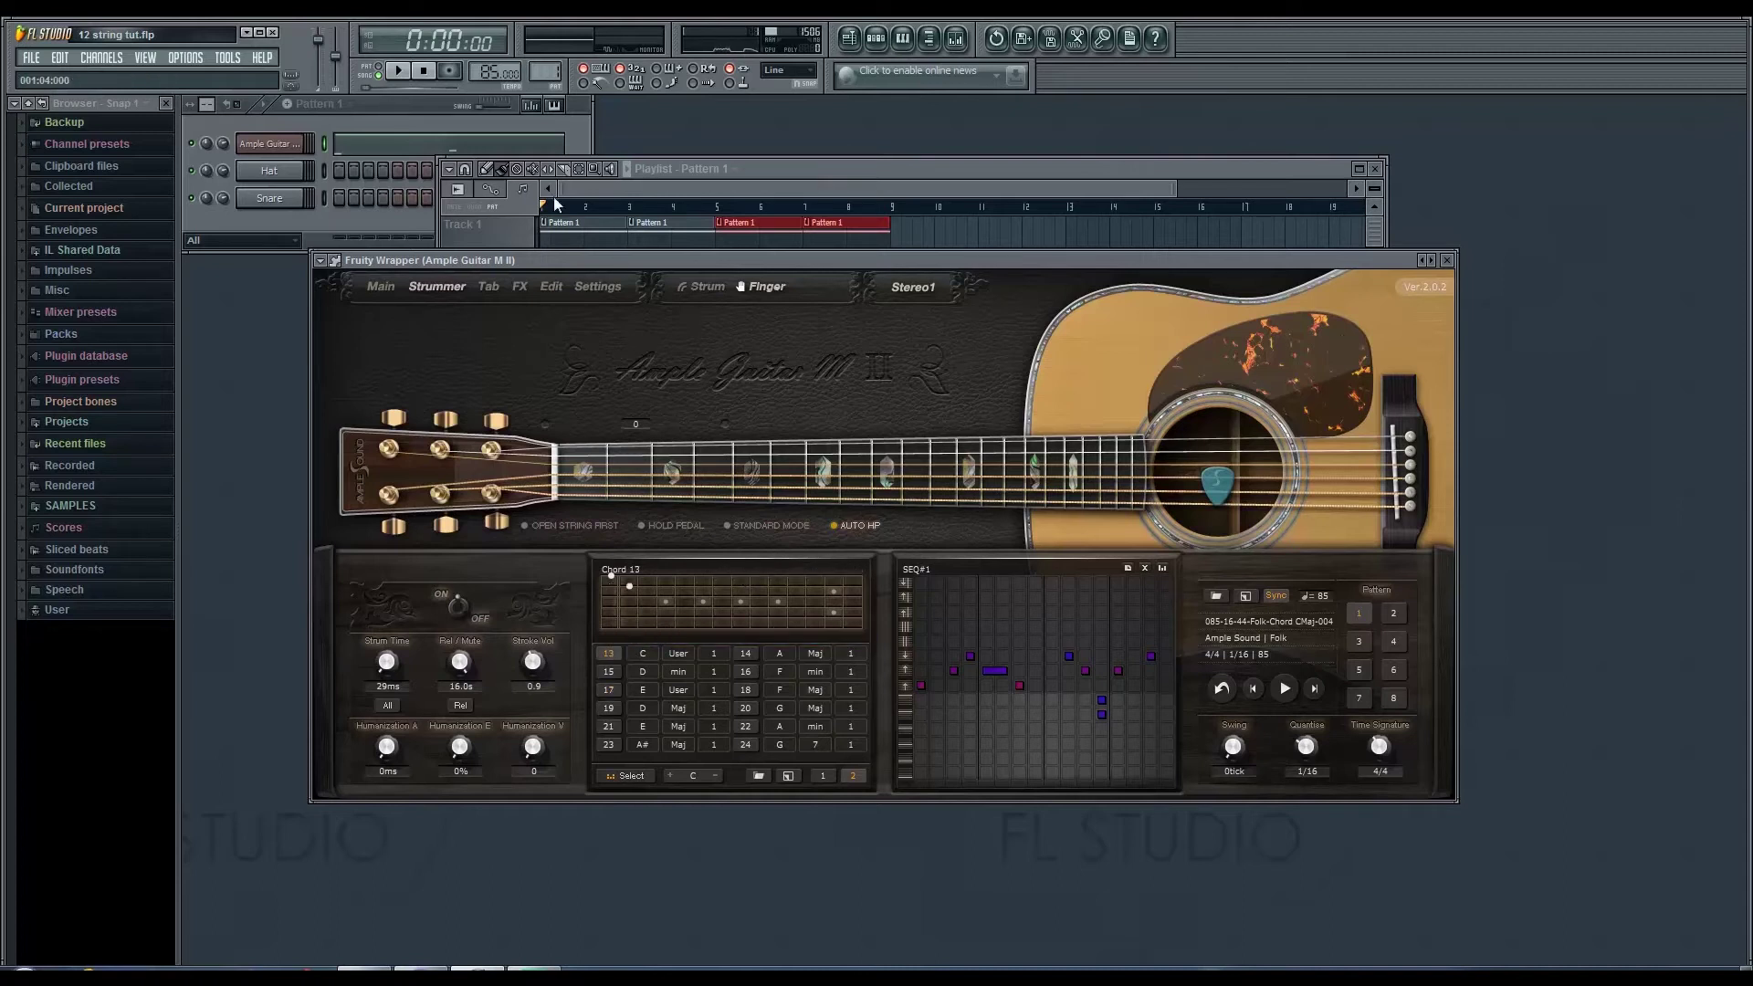
Step: In the Ample Guitar piano roll, transpose the C3 and E3 chord notes up one octave to C4 and E4
{"action": "left_click", "coordinate": [405, 139]}
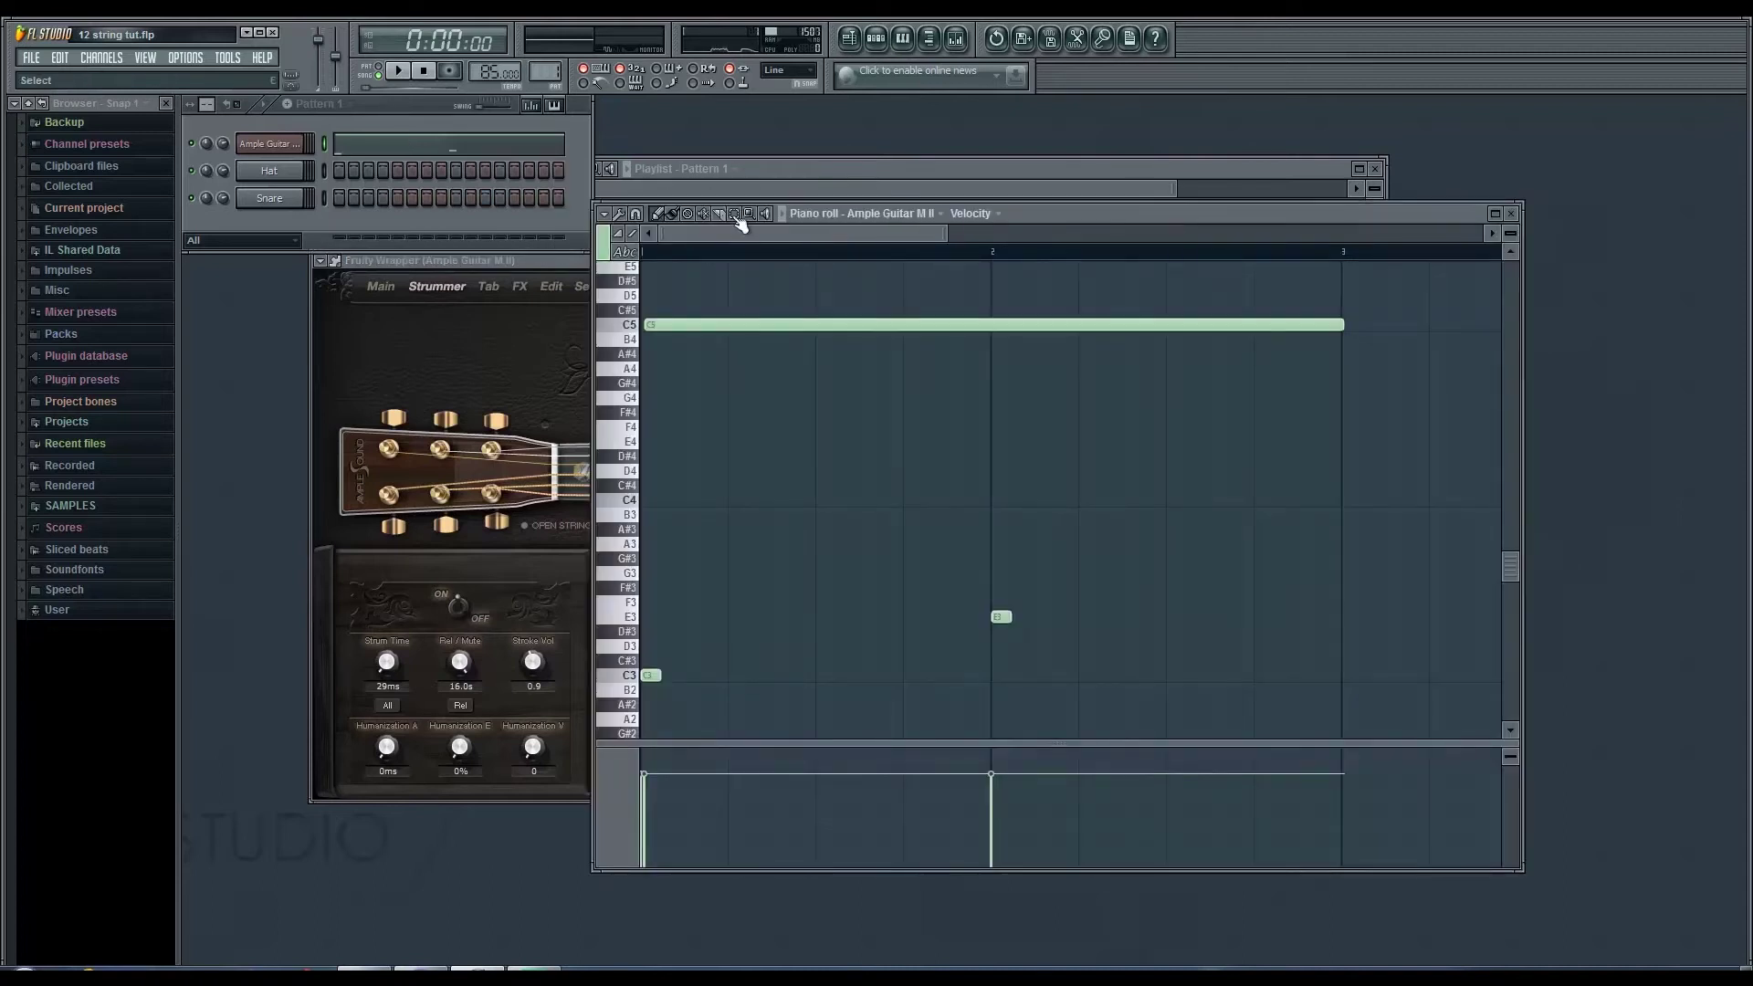
{"action": "left_click_drag", "start_coordinate": [1088, 596], "coordinate": [648, 720]}
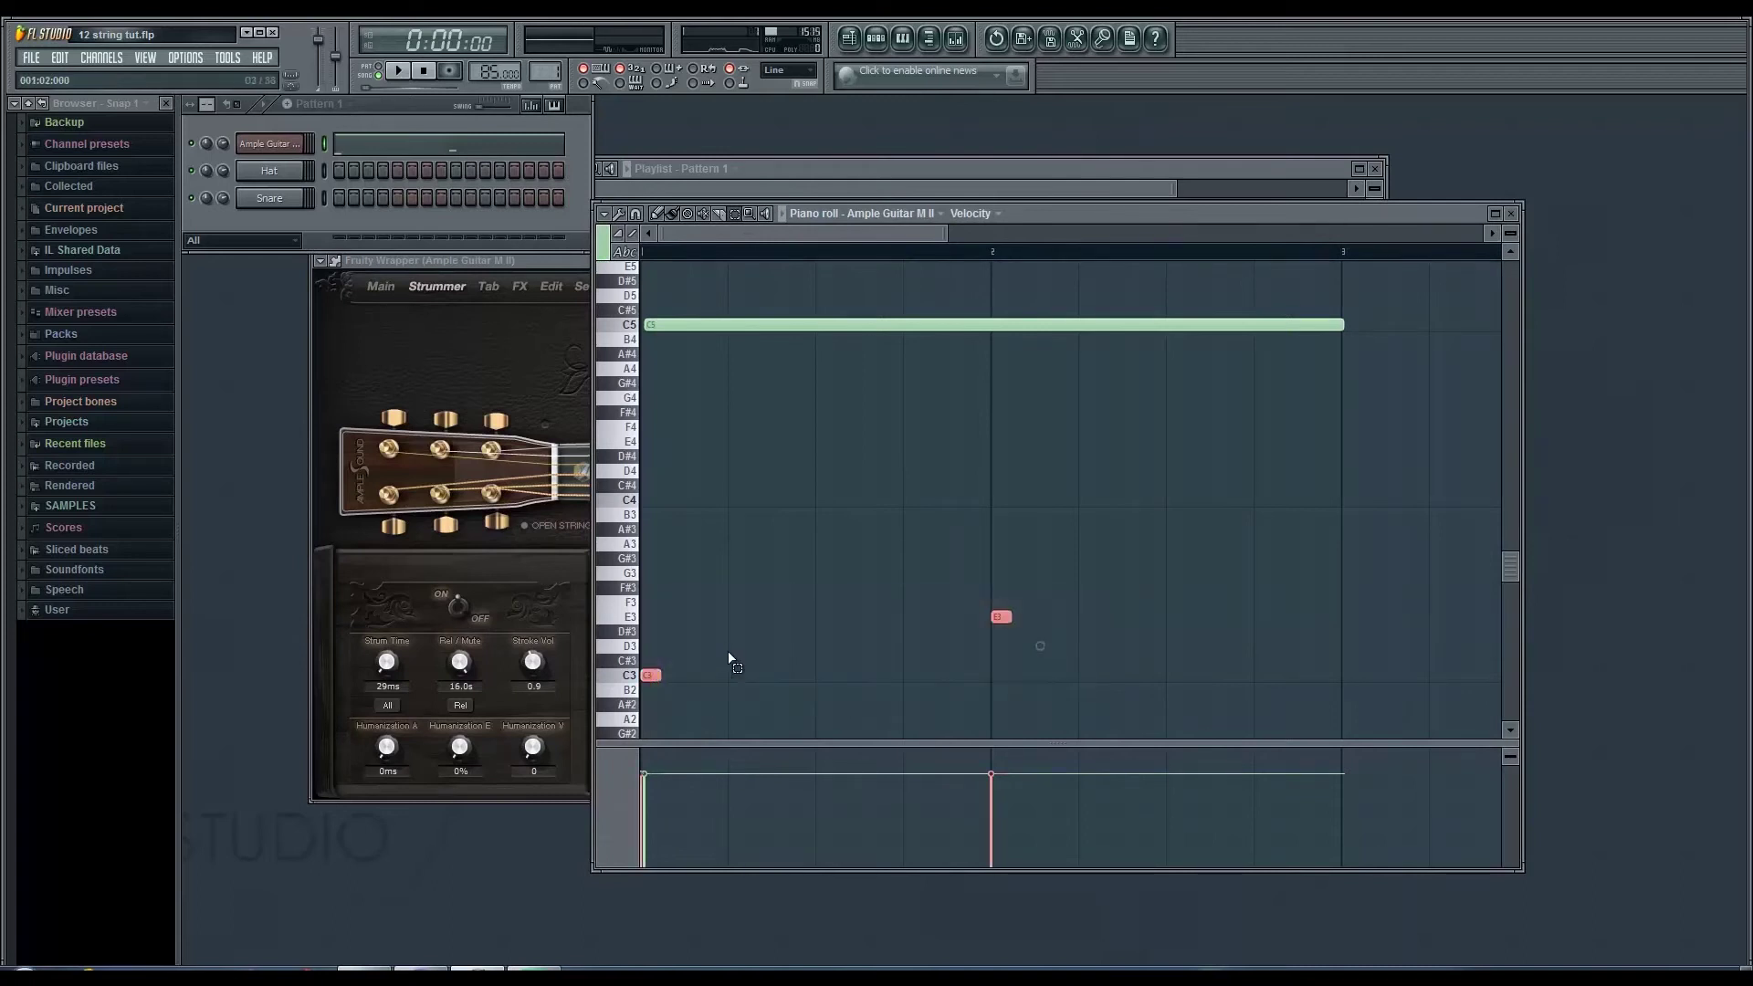
{"action": "key", "text": "ctrl+Up"}
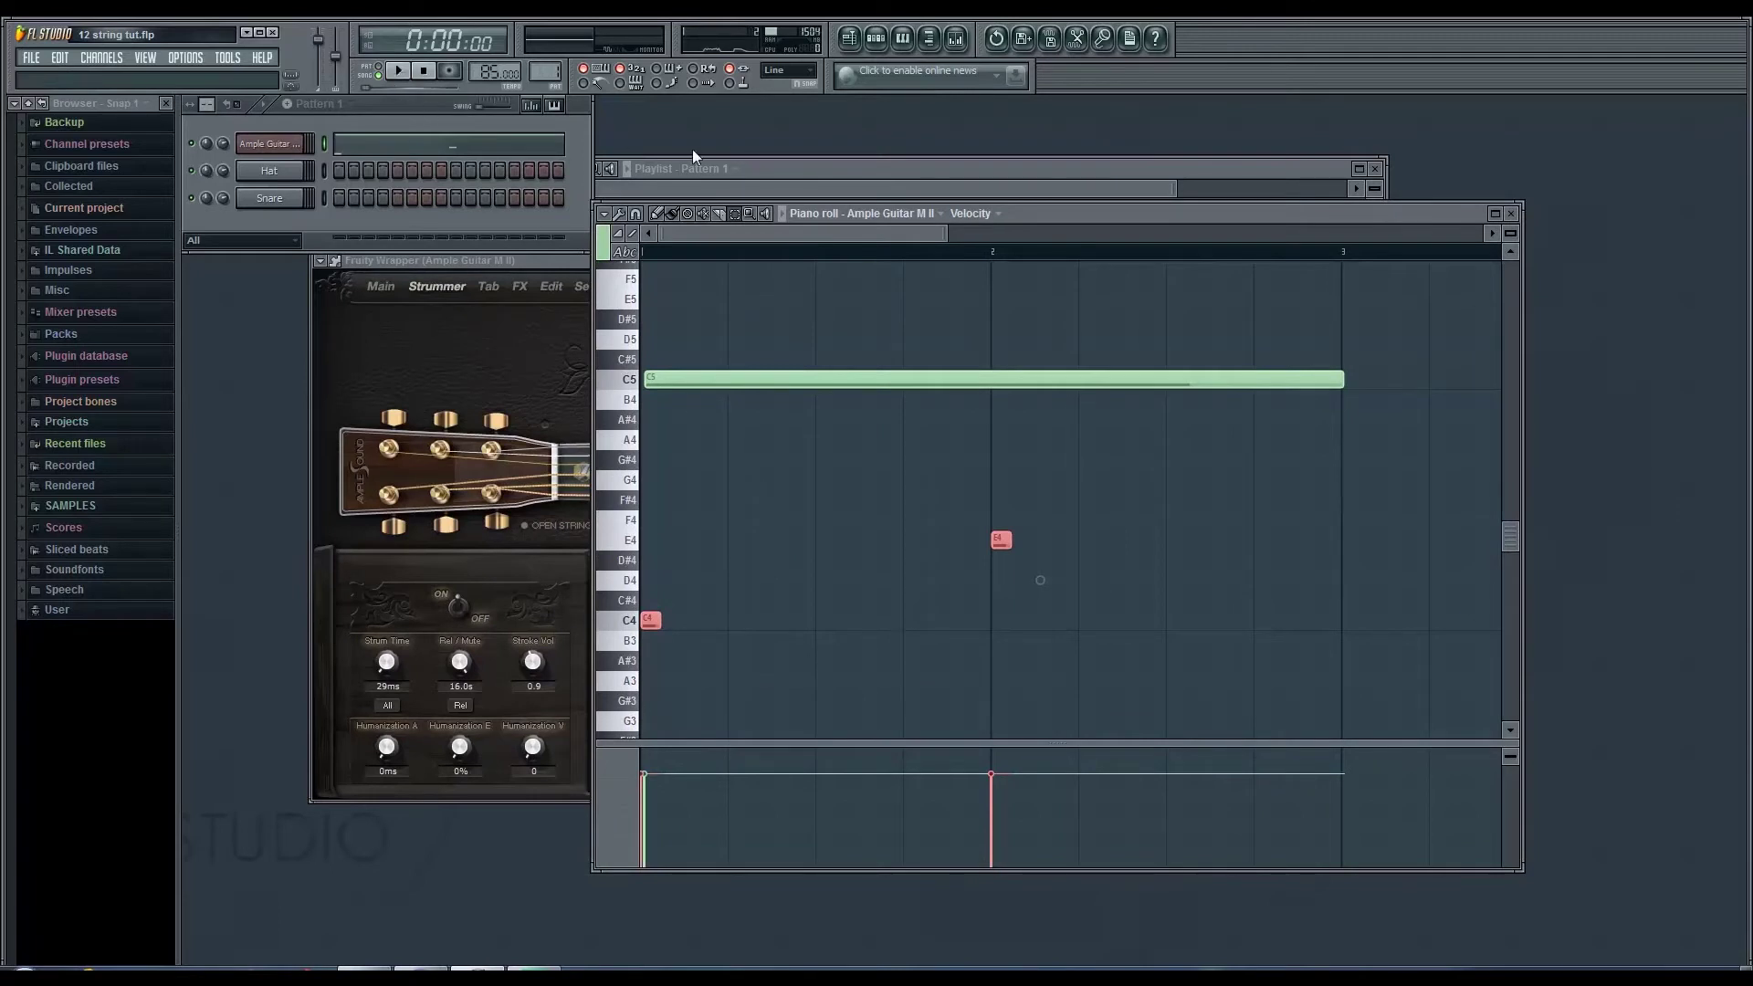
Step: Play back the song with the raised chord notes, stop it, and bring the Ample Guitar window to the front
{"action": "left_click", "coordinate": [400, 71]}
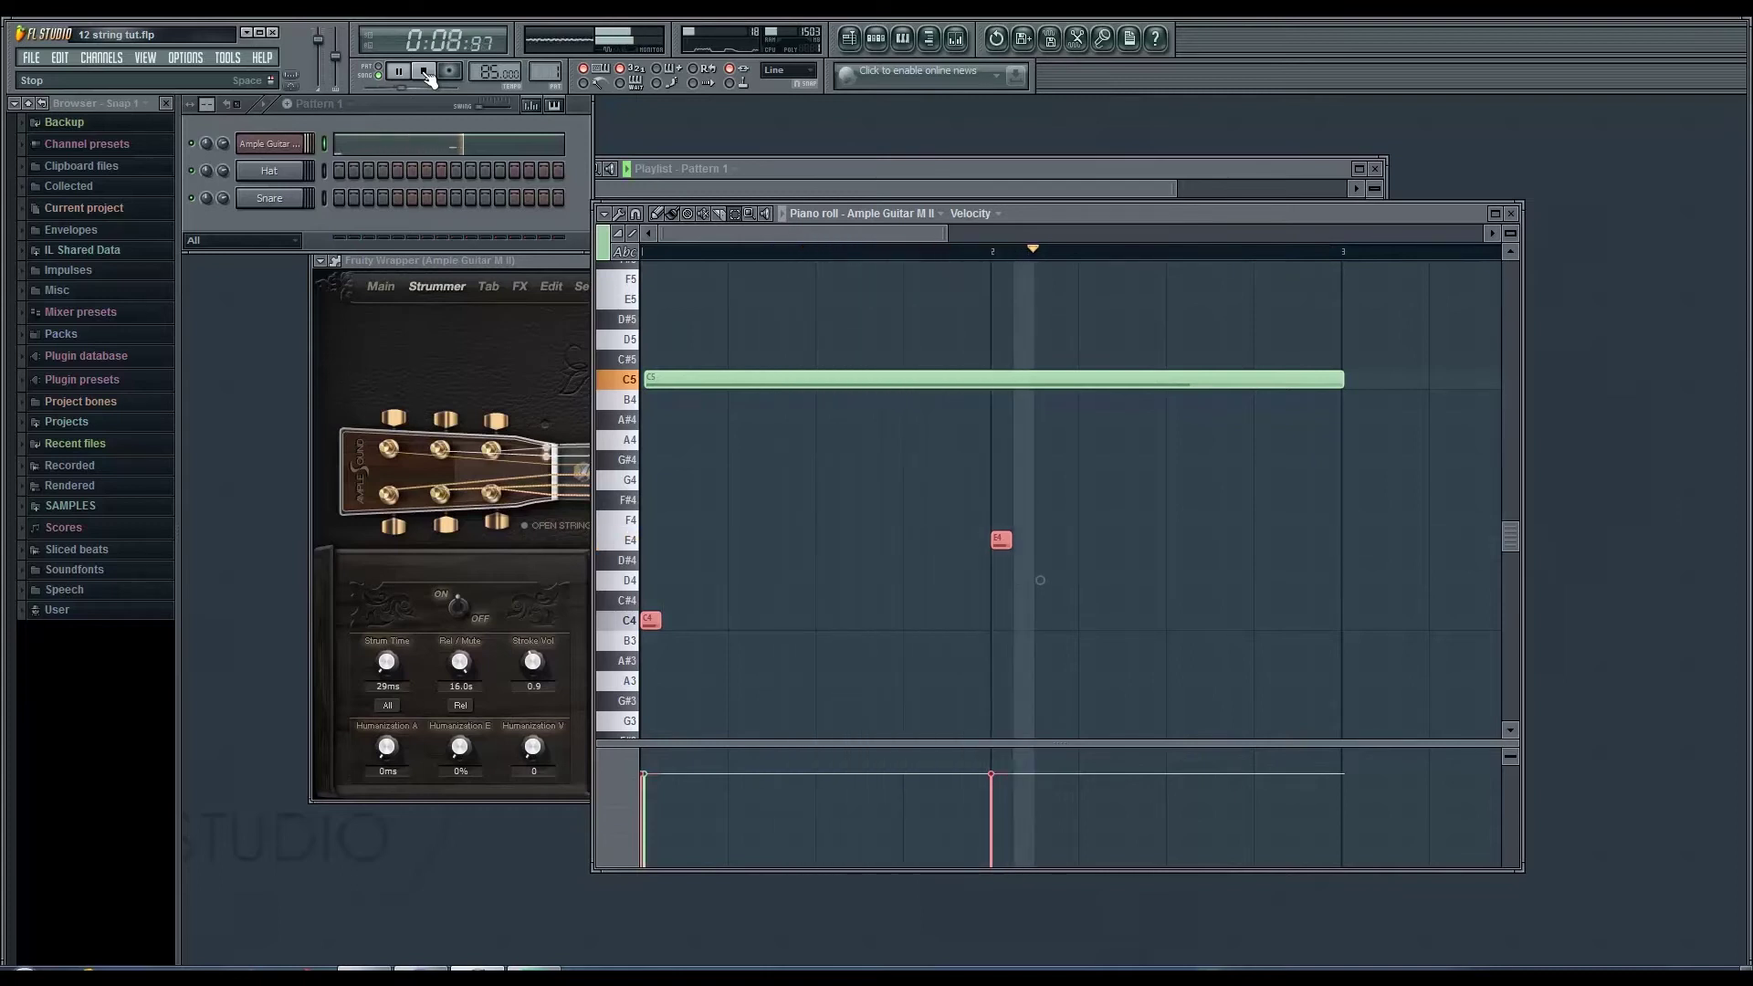
{"action": "left_click", "coordinate": [424, 74]}
{"action": "left_click", "coordinate": [527, 261]}
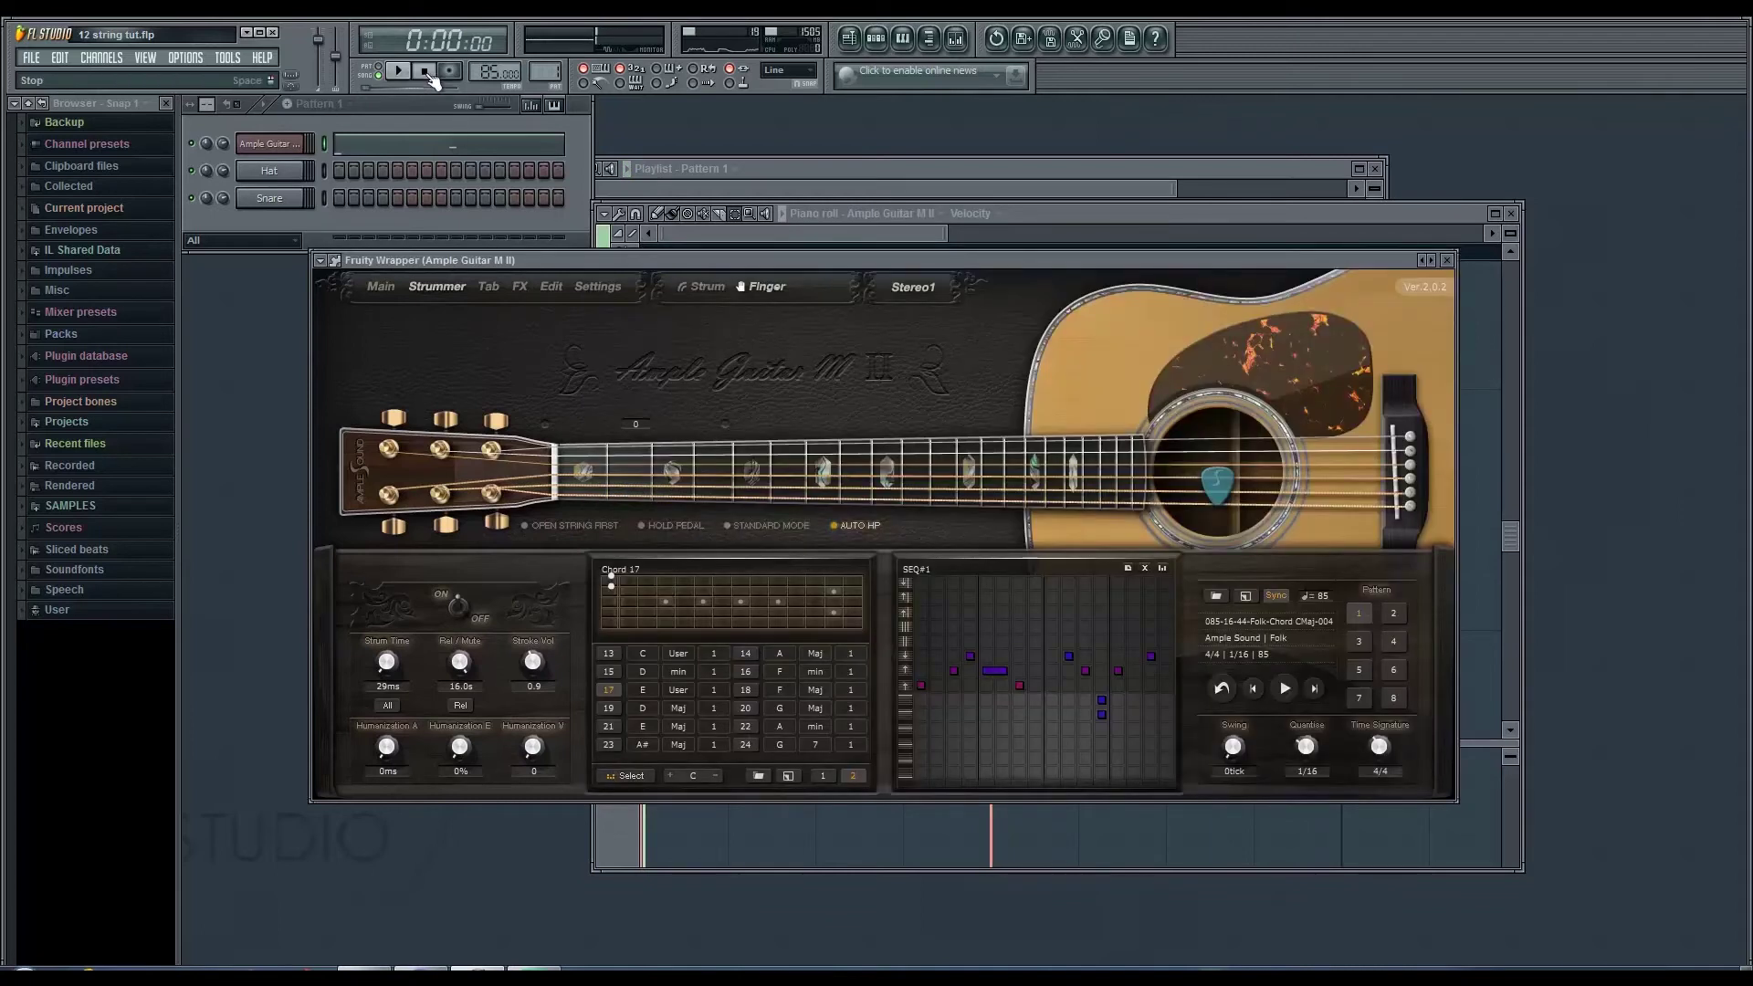
Step: Render the song as "12 string high strings.wav" in the 12 string tutorial folder of the Música library
{"action": "key", "text": "ctrl+r"}
{"action": "left_click", "coordinate": [667, 382]}
{"action": "double_click", "coordinate": [785, 336]}
{"action": "double_click", "coordinate": [783, 294]}
{"action": "left_click", "coordinate": [853, 539]}
{"action": "left_click", "coordinate": [878, 540]}
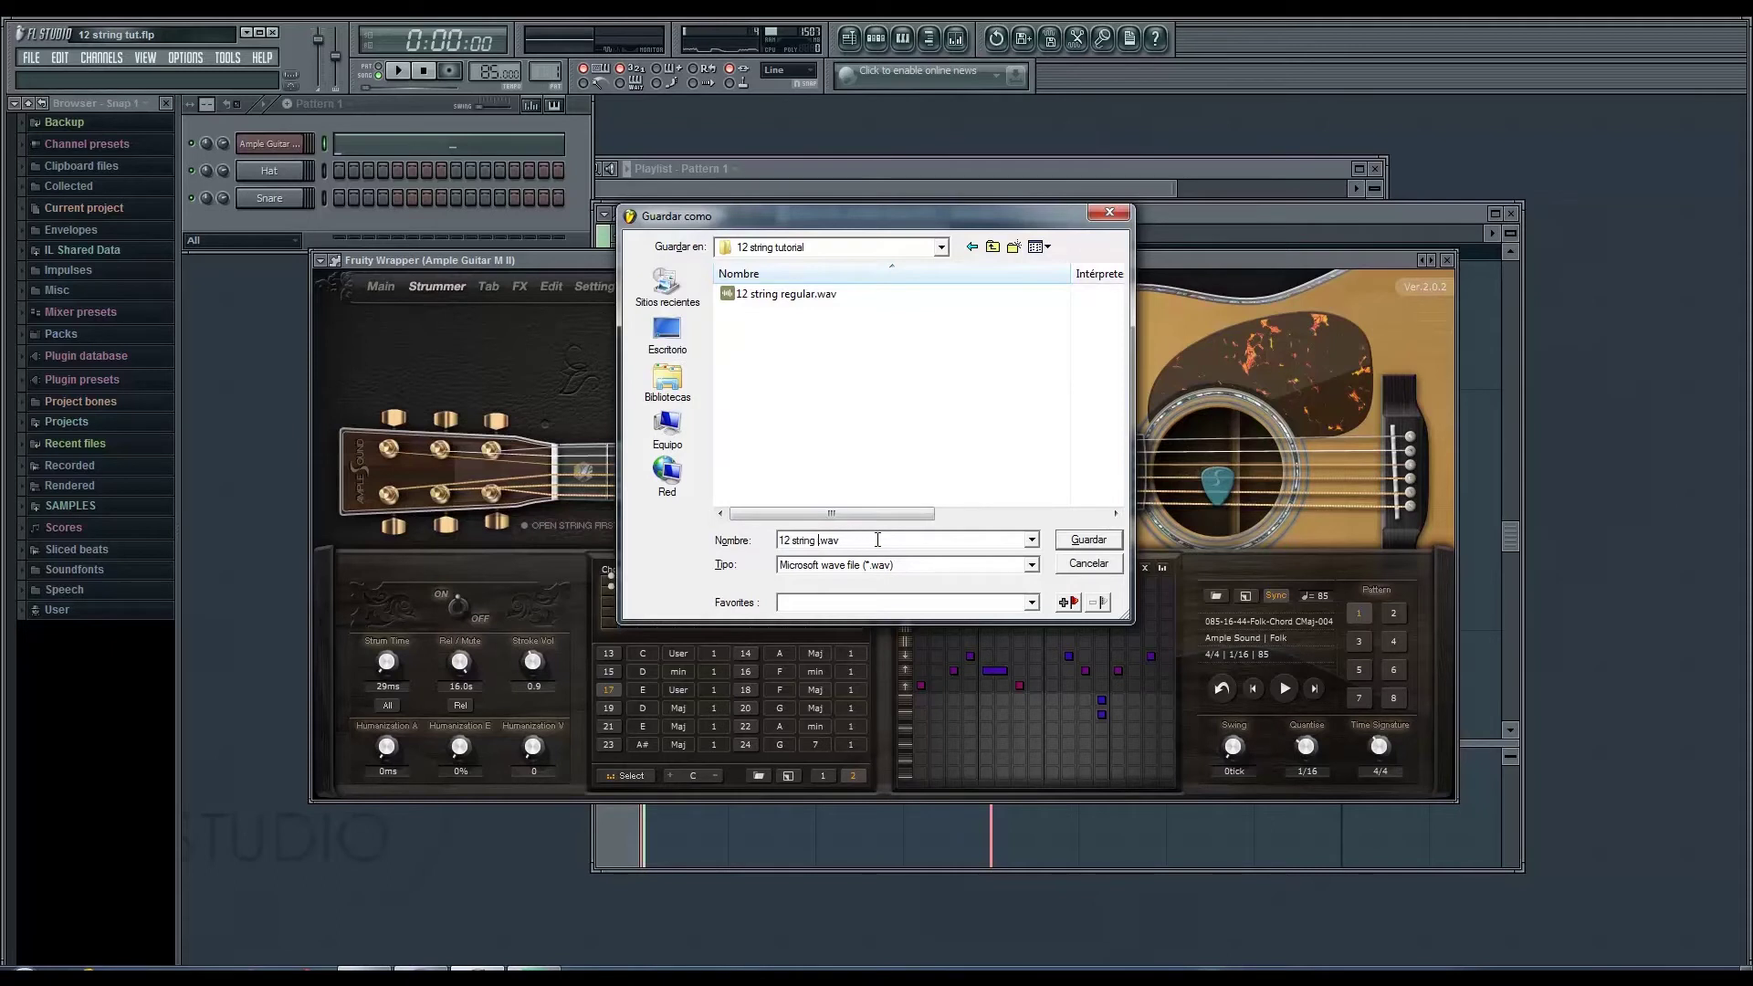
{"action": "type", "text": "high strings"}
{"action": "key", "text": "Return"}
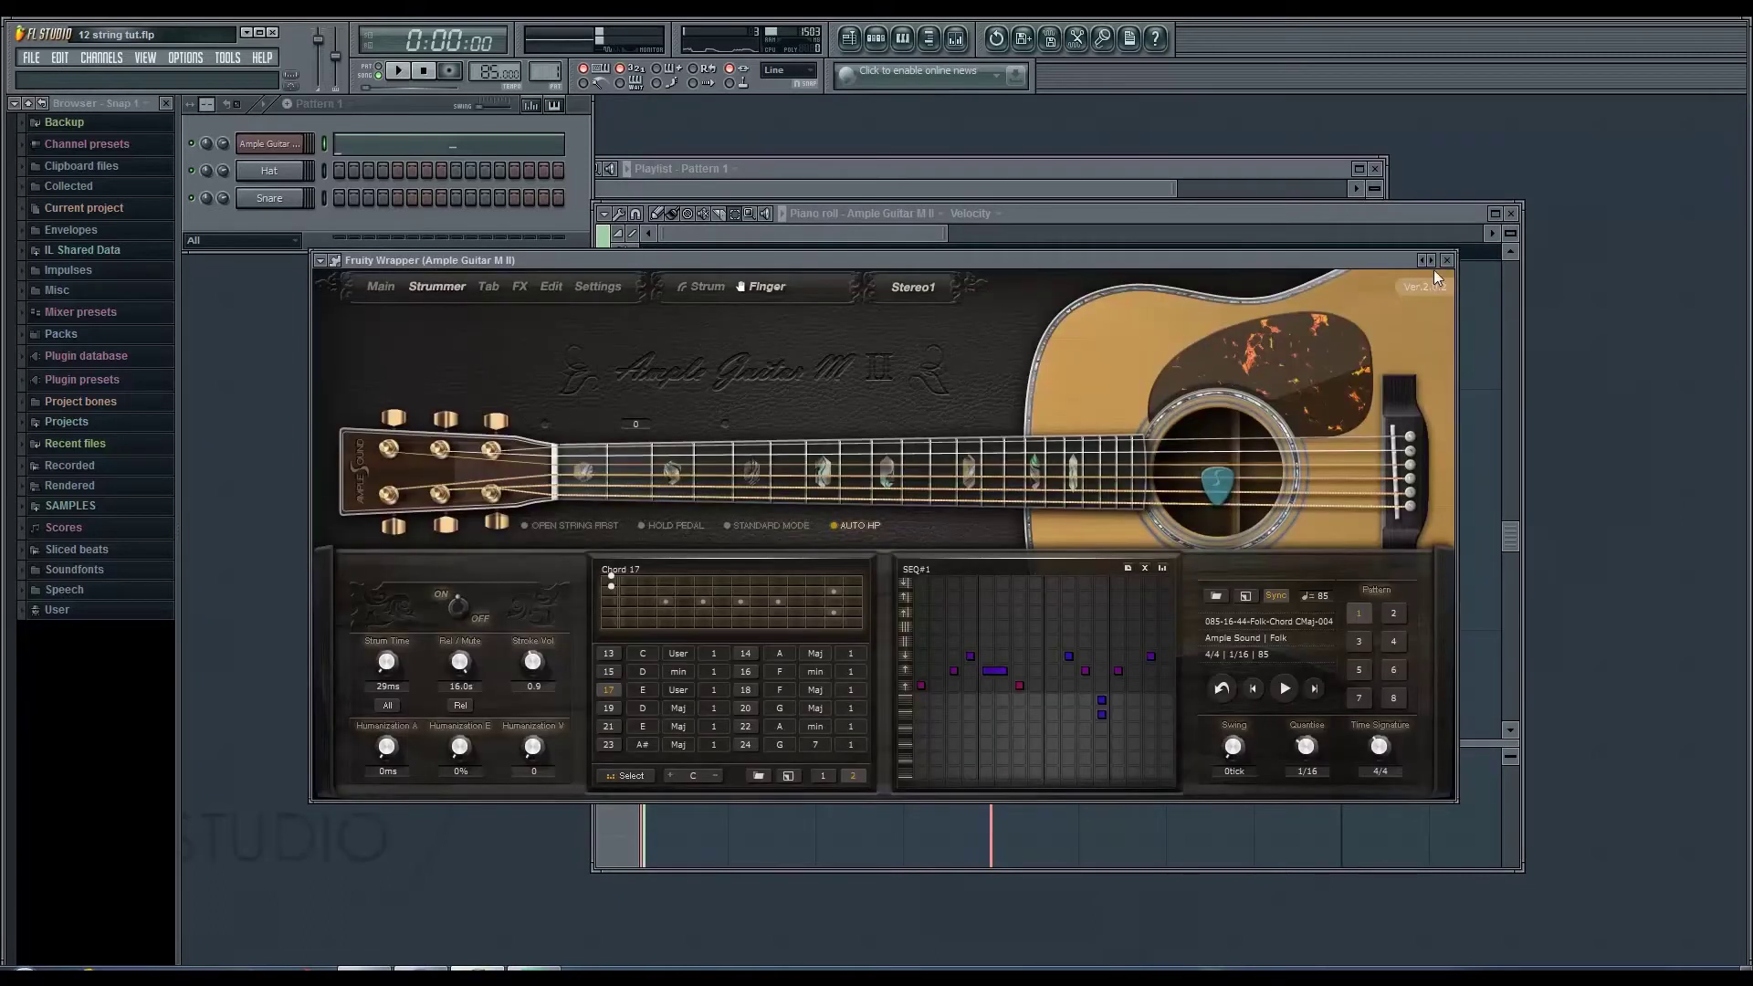
Step: Transpose the selected chord notes down one octave to C3 and E3, and reopen the Ample Guitar window
{"action": "left_click", "coordinate": [1446, 260]}
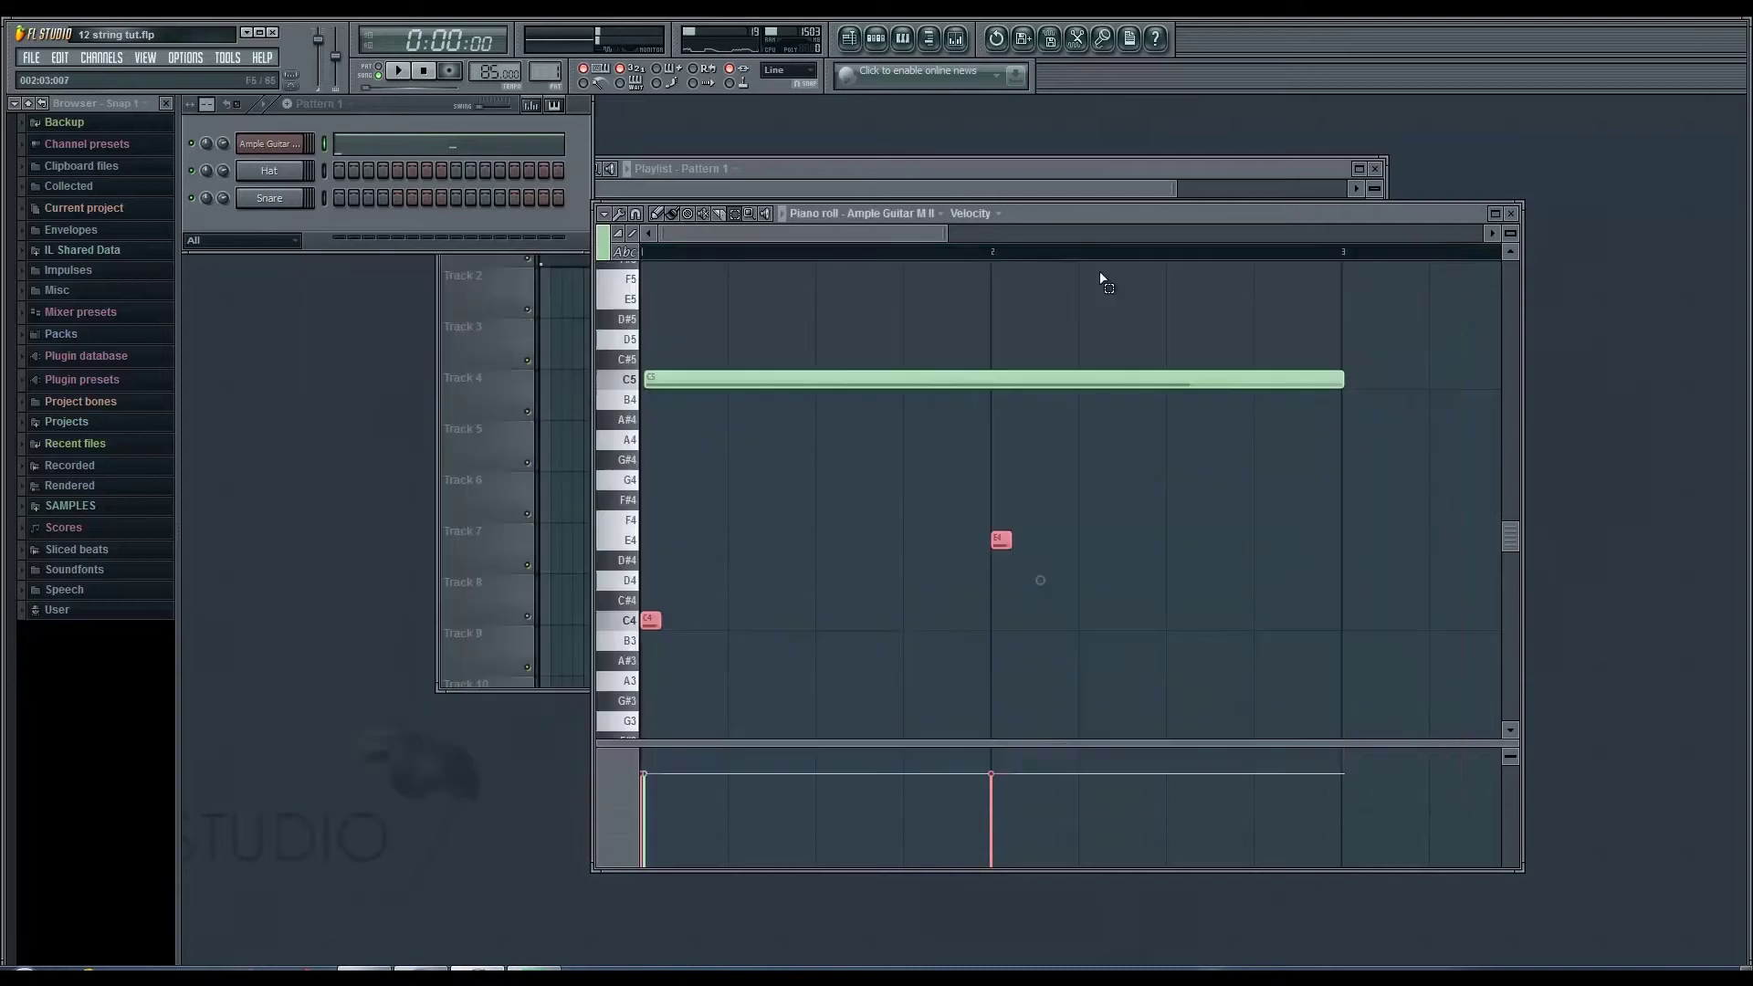
{"action": "scroll", "coordinate": [906, 234], "scroll_direction": "down", "scroll_amount": 2}
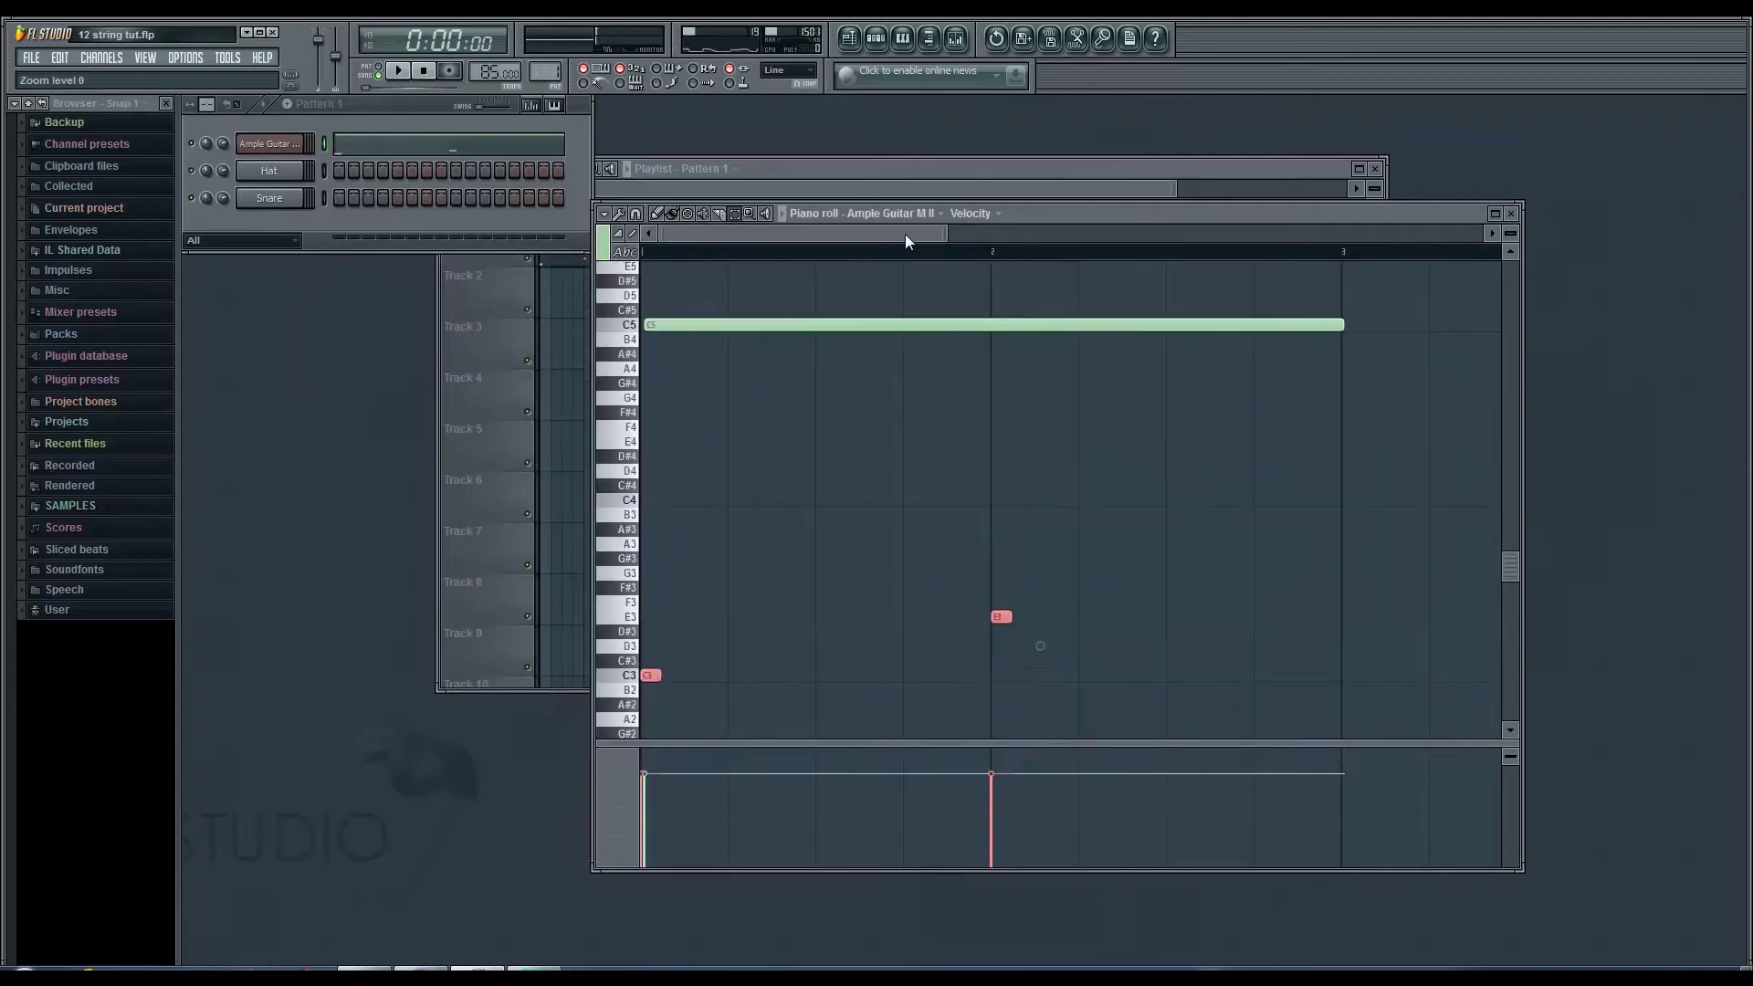
{"action": "left_click", "coordinate": [299, 150]}
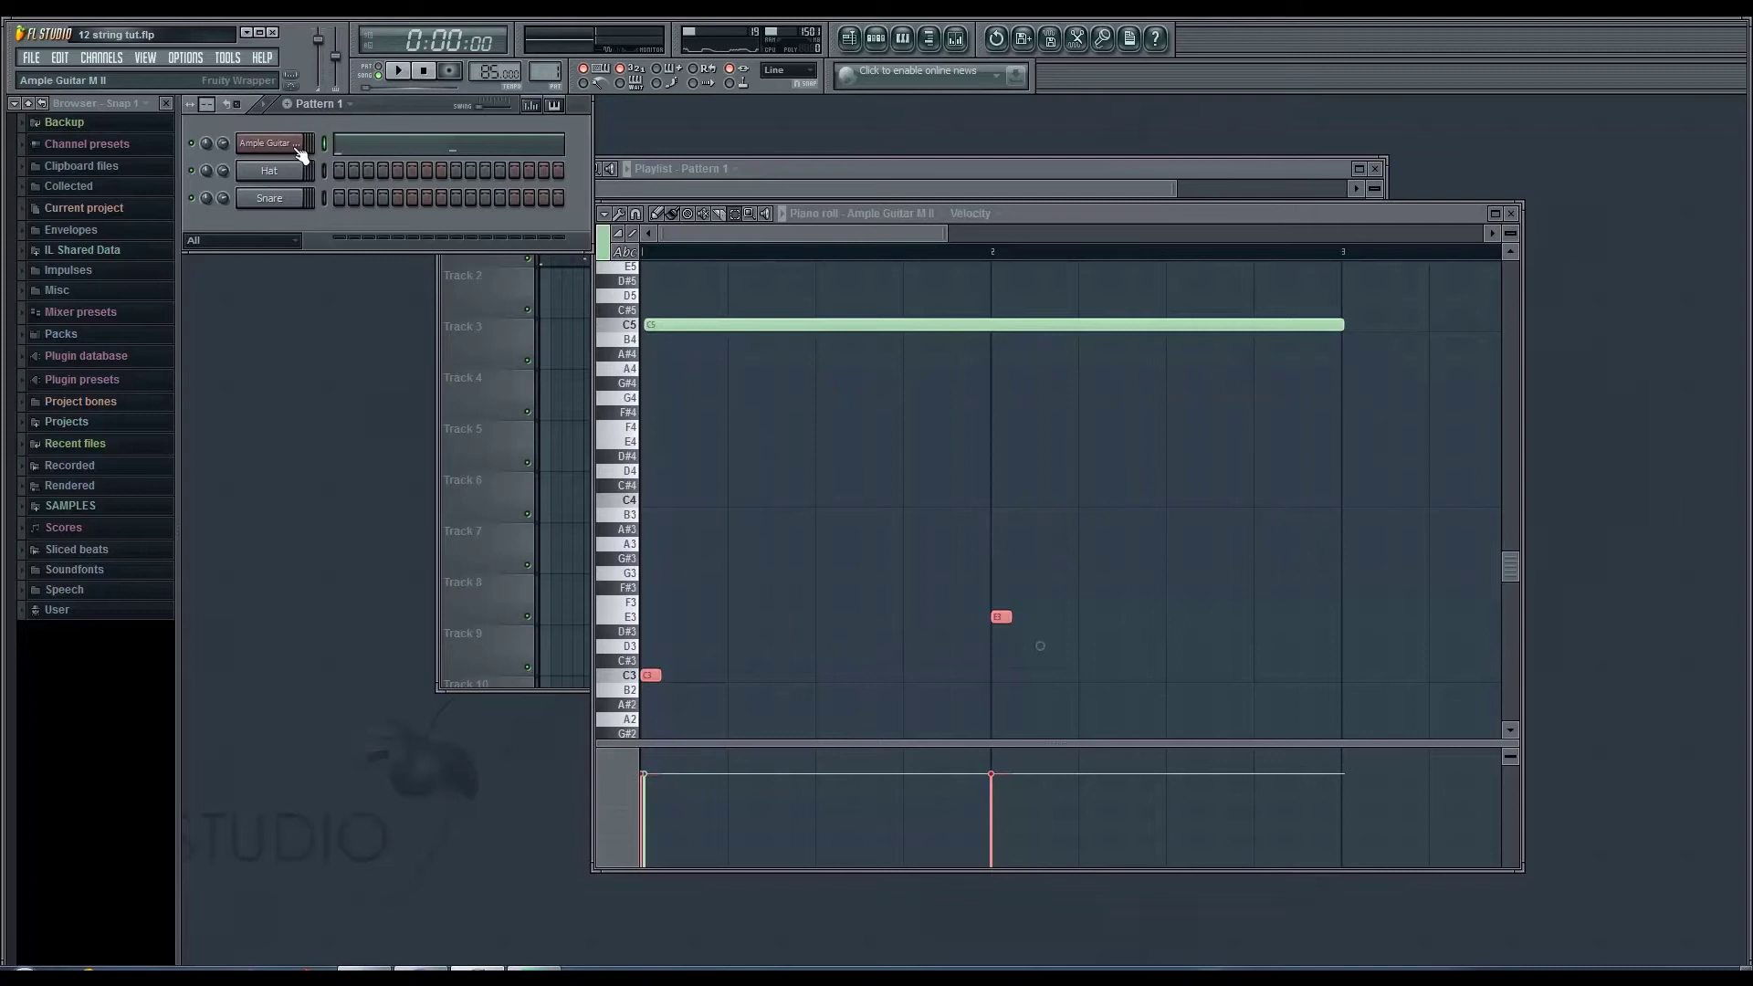
{"action": "left_click", "coordinate": [298, 149]}
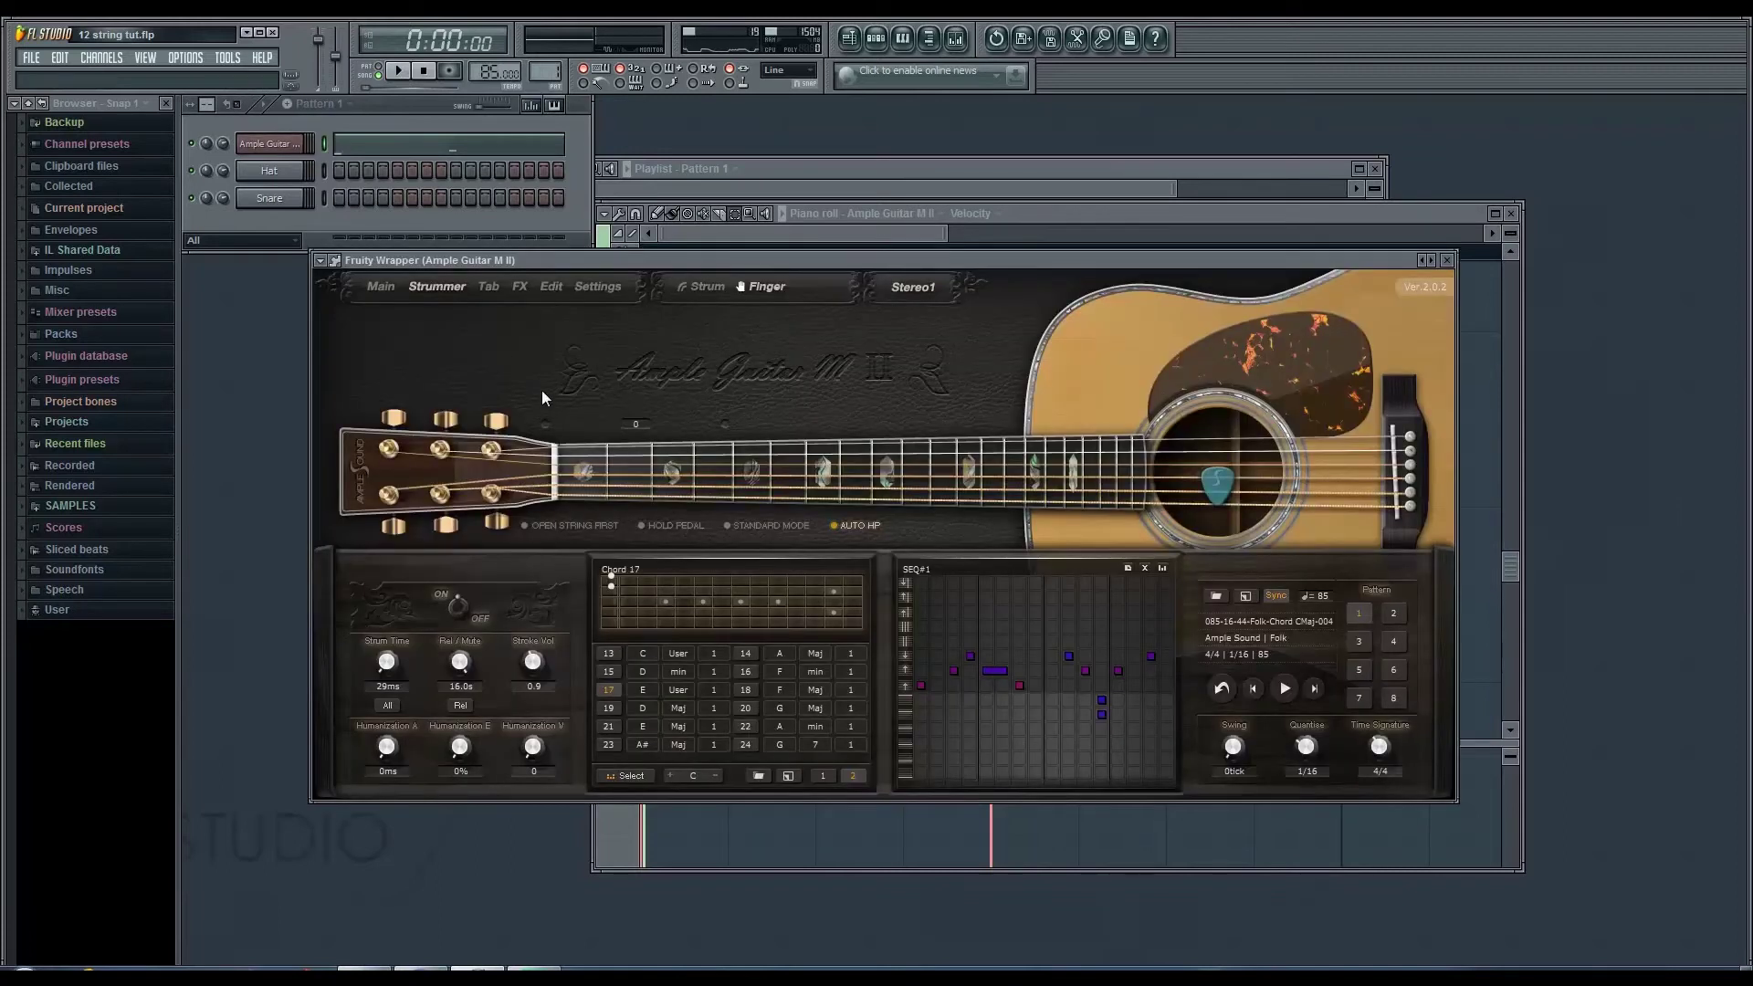
Step: On the Strummer's first chord page, remove the string 2 note from chord 1 and select chord 5
{"action": "left_click", "coordinate": [825, 777]}
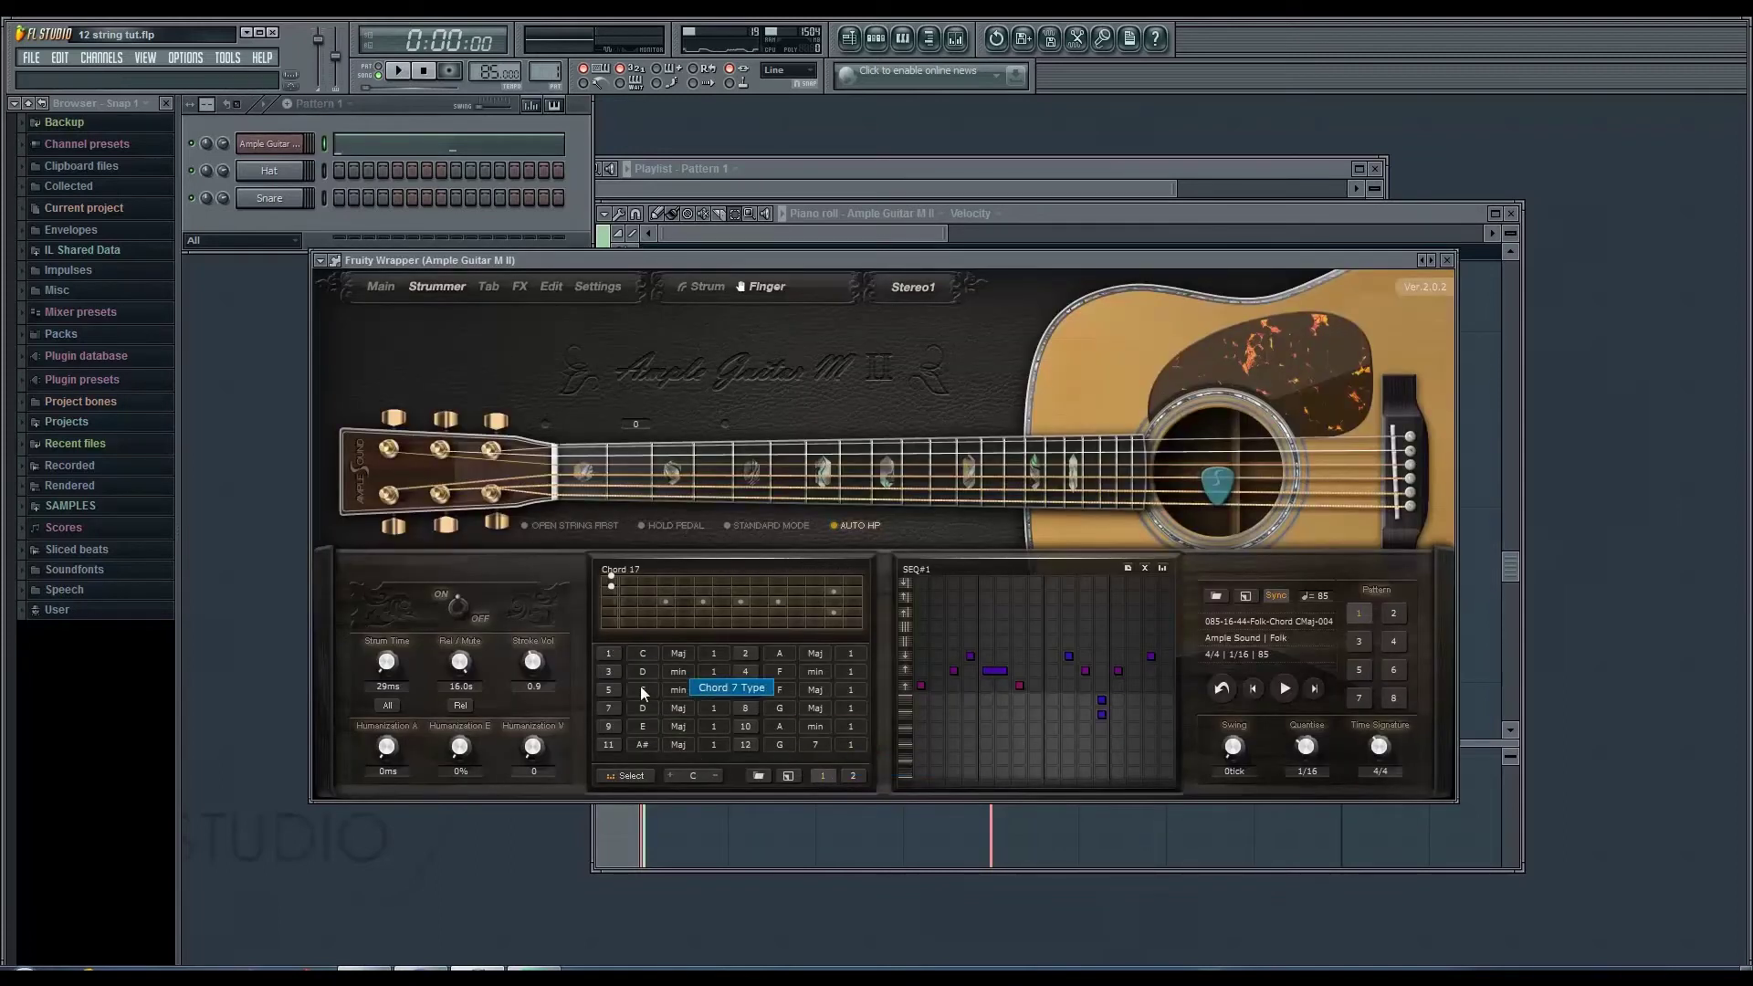
{"action": "left_click", "coordinate": [618, 646]}
{"action": "left_click", "coordinate": [610, 586]}
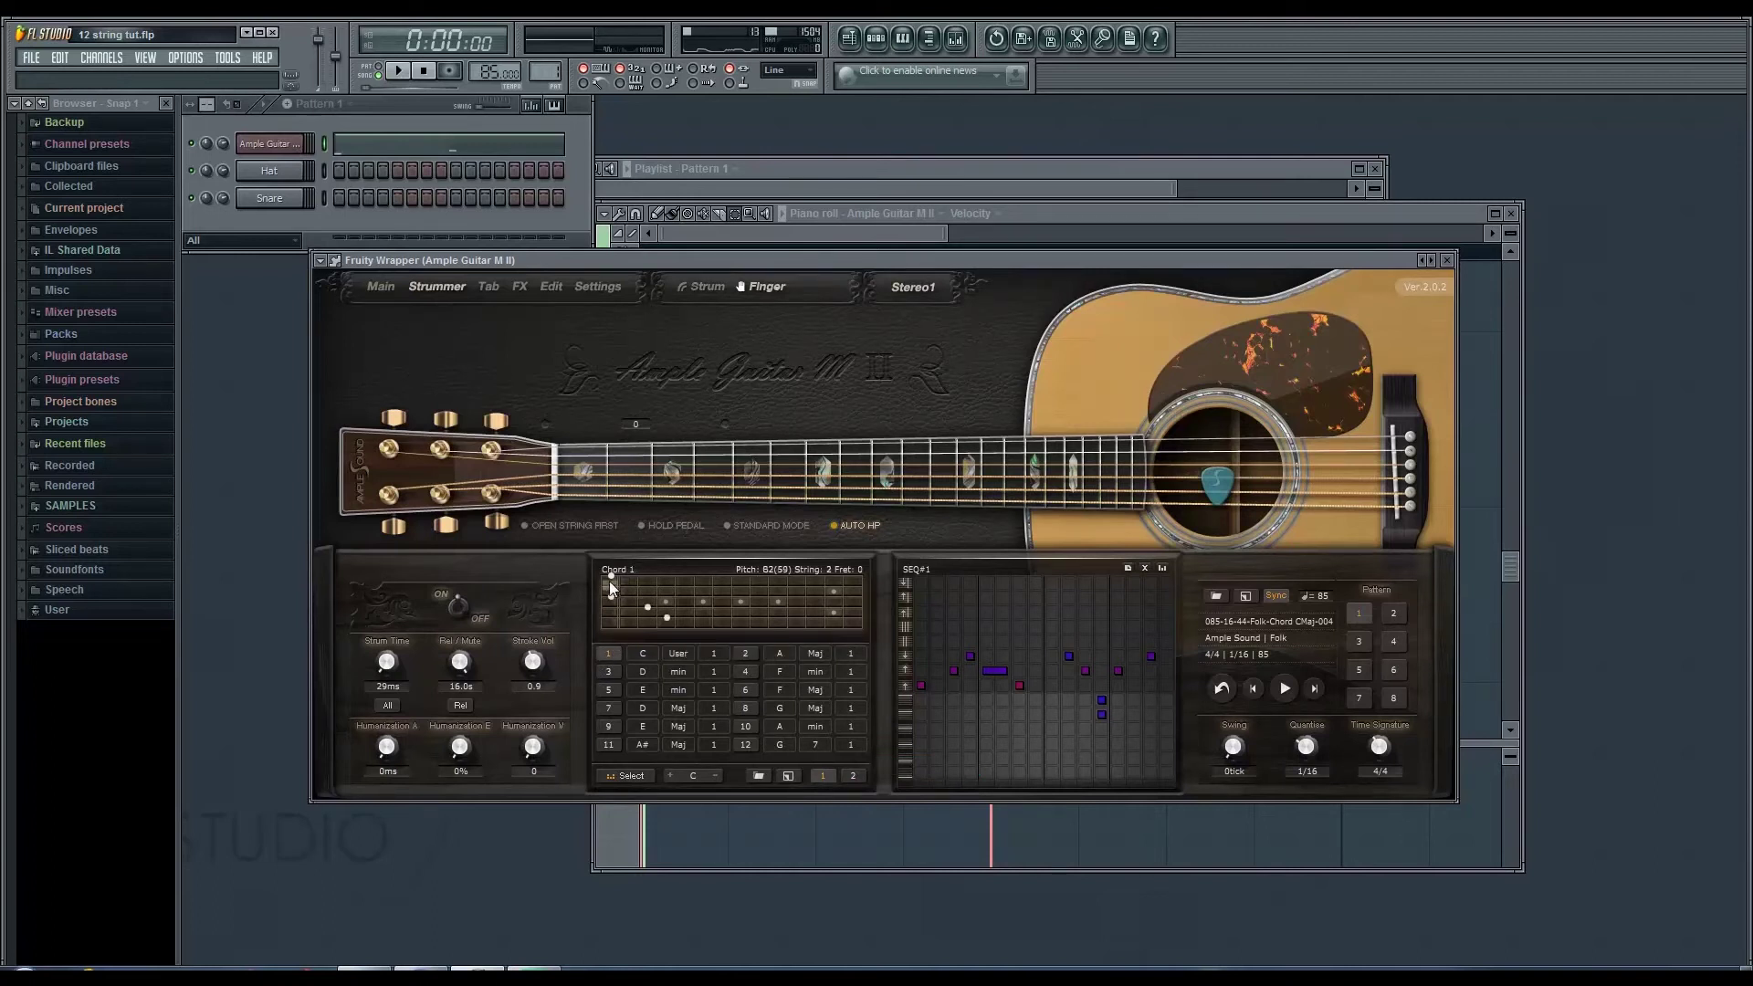
{"action": "left_click", "coordinate": [612, 693]}
Step: Set the guitar's Capo to 11 on its Main page
{"action": "left_click", "coordinate": [380, 292]}
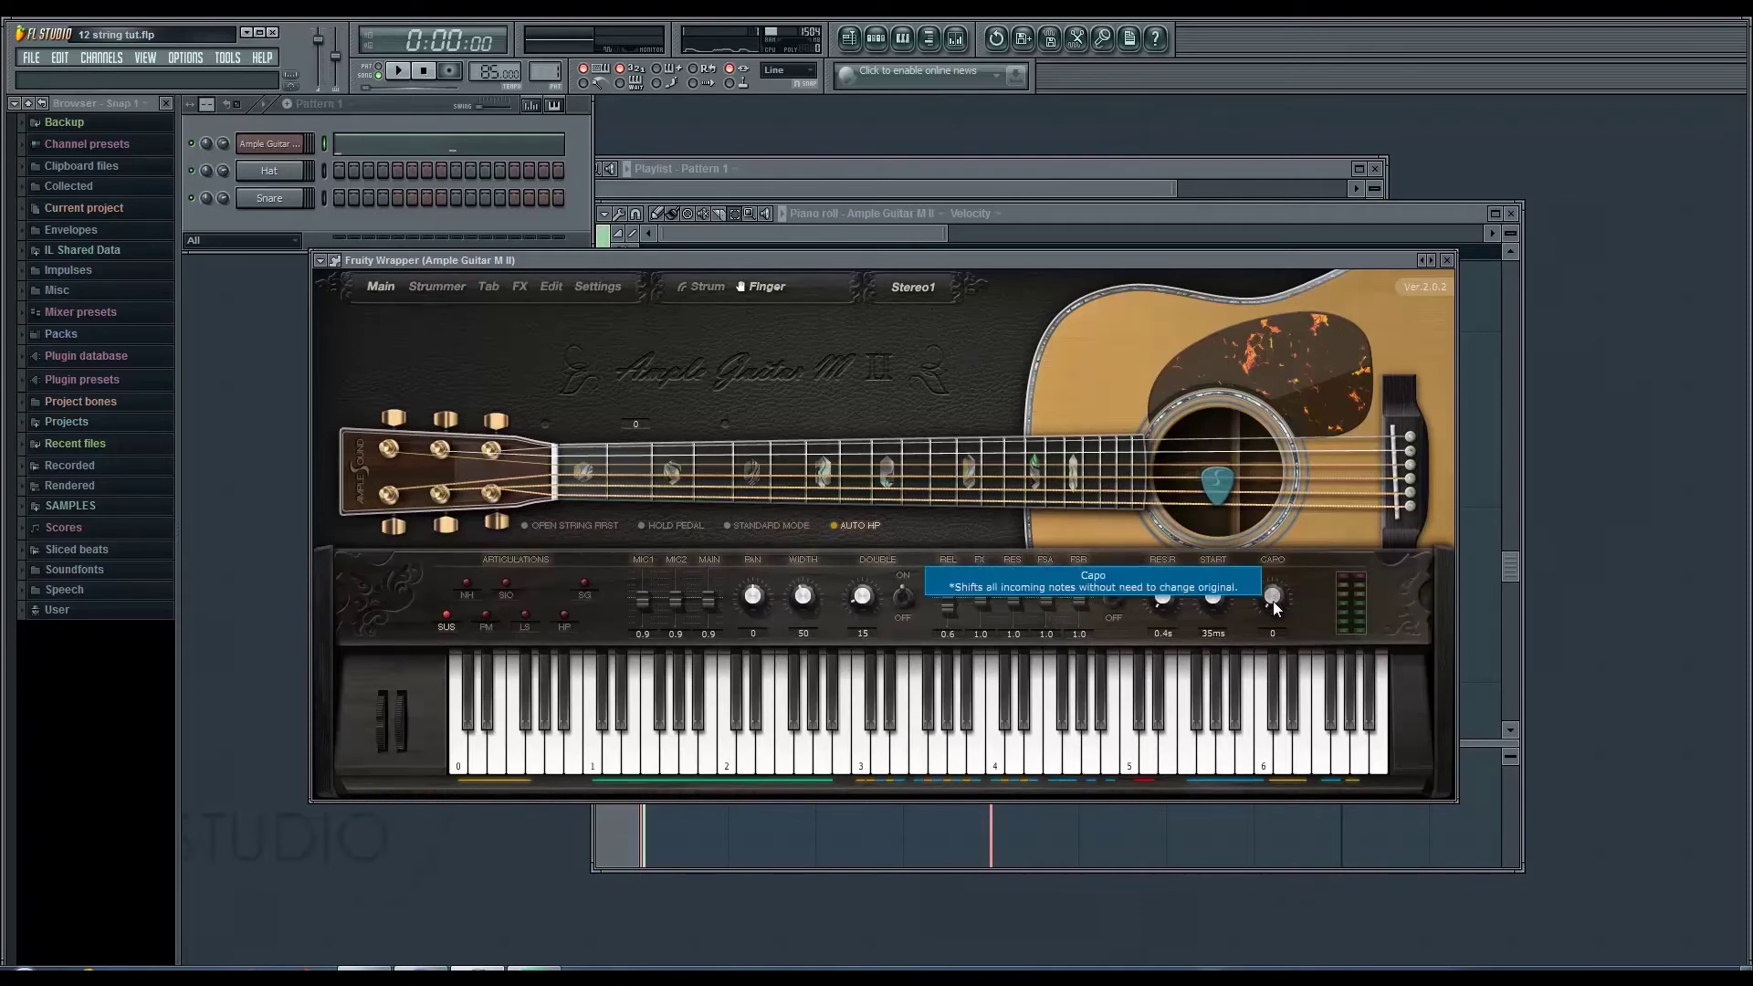
{"action": "left_click_drag", "start_coordinate": [1272, 600], "coordinate": [1283, 514]}
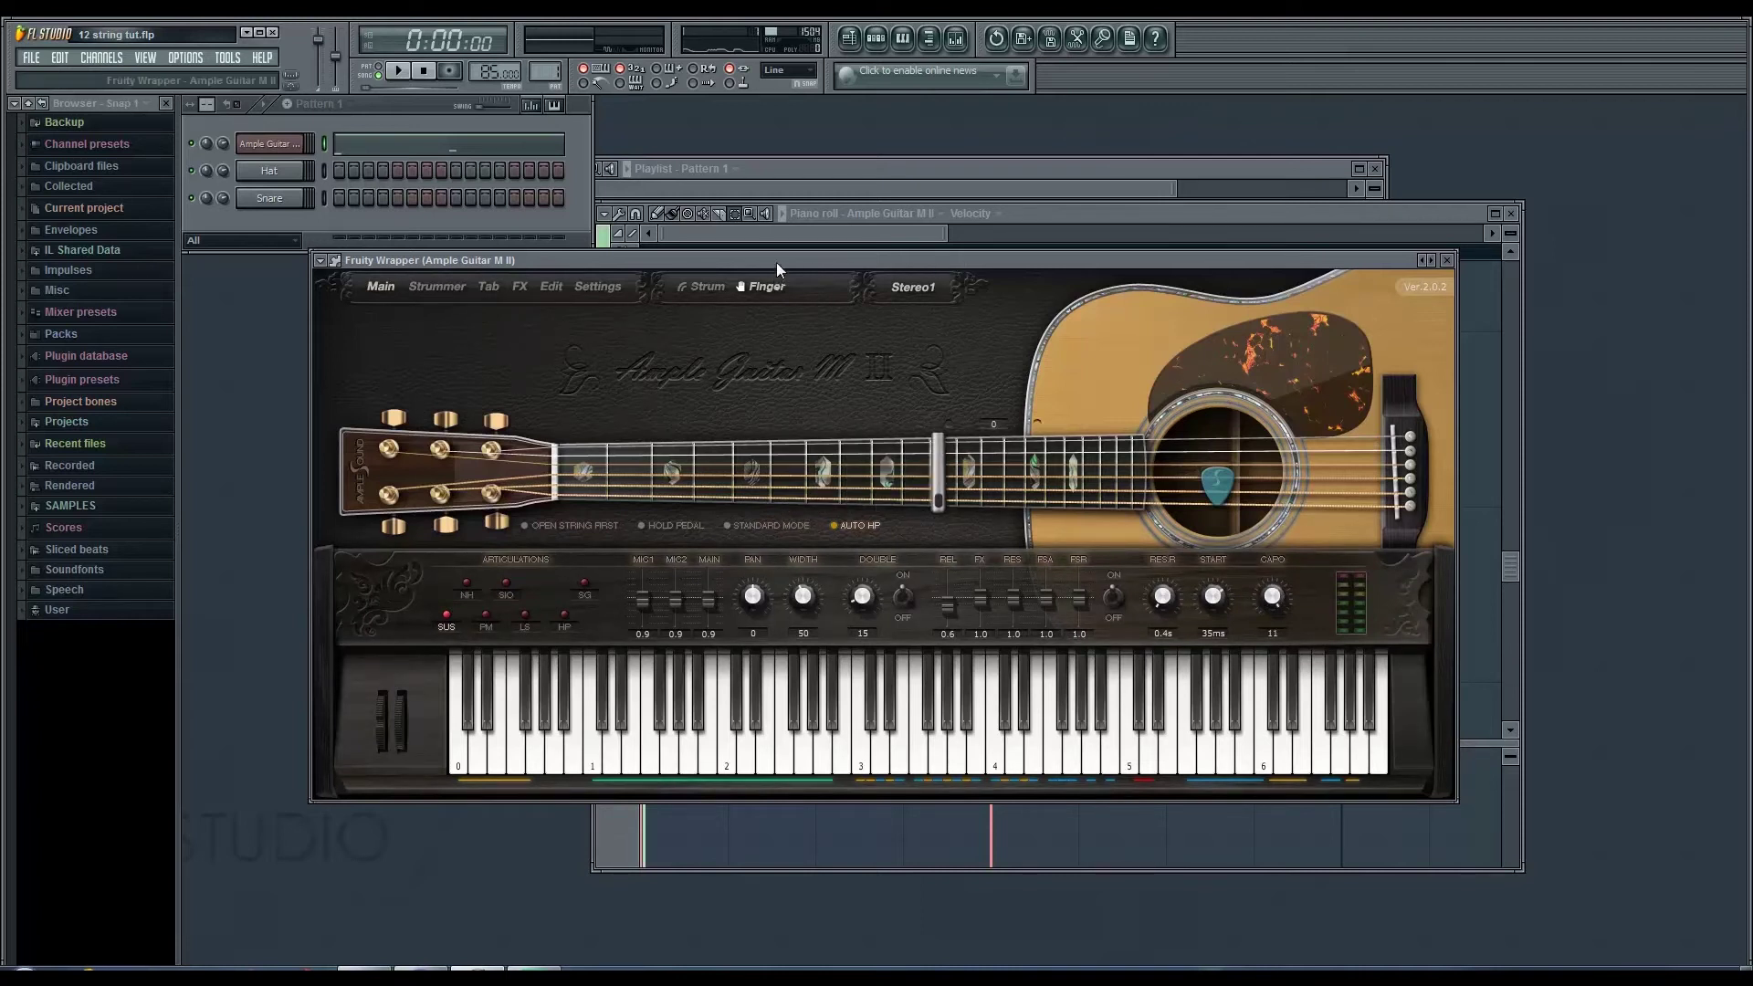
Step: Open the guitar's channel settings and FX mixer track, inspect the SoundShifter Pitch Stereo effect, and close the effect and mixer
{"action": "left_click", "coordinate": [287, 144]}
{"action": "left_click", "coordinate": [288, 143]}
{"action": "left_click_drag", "start_coordinate": [1054, 255], "coordinate": [1055, 374]}
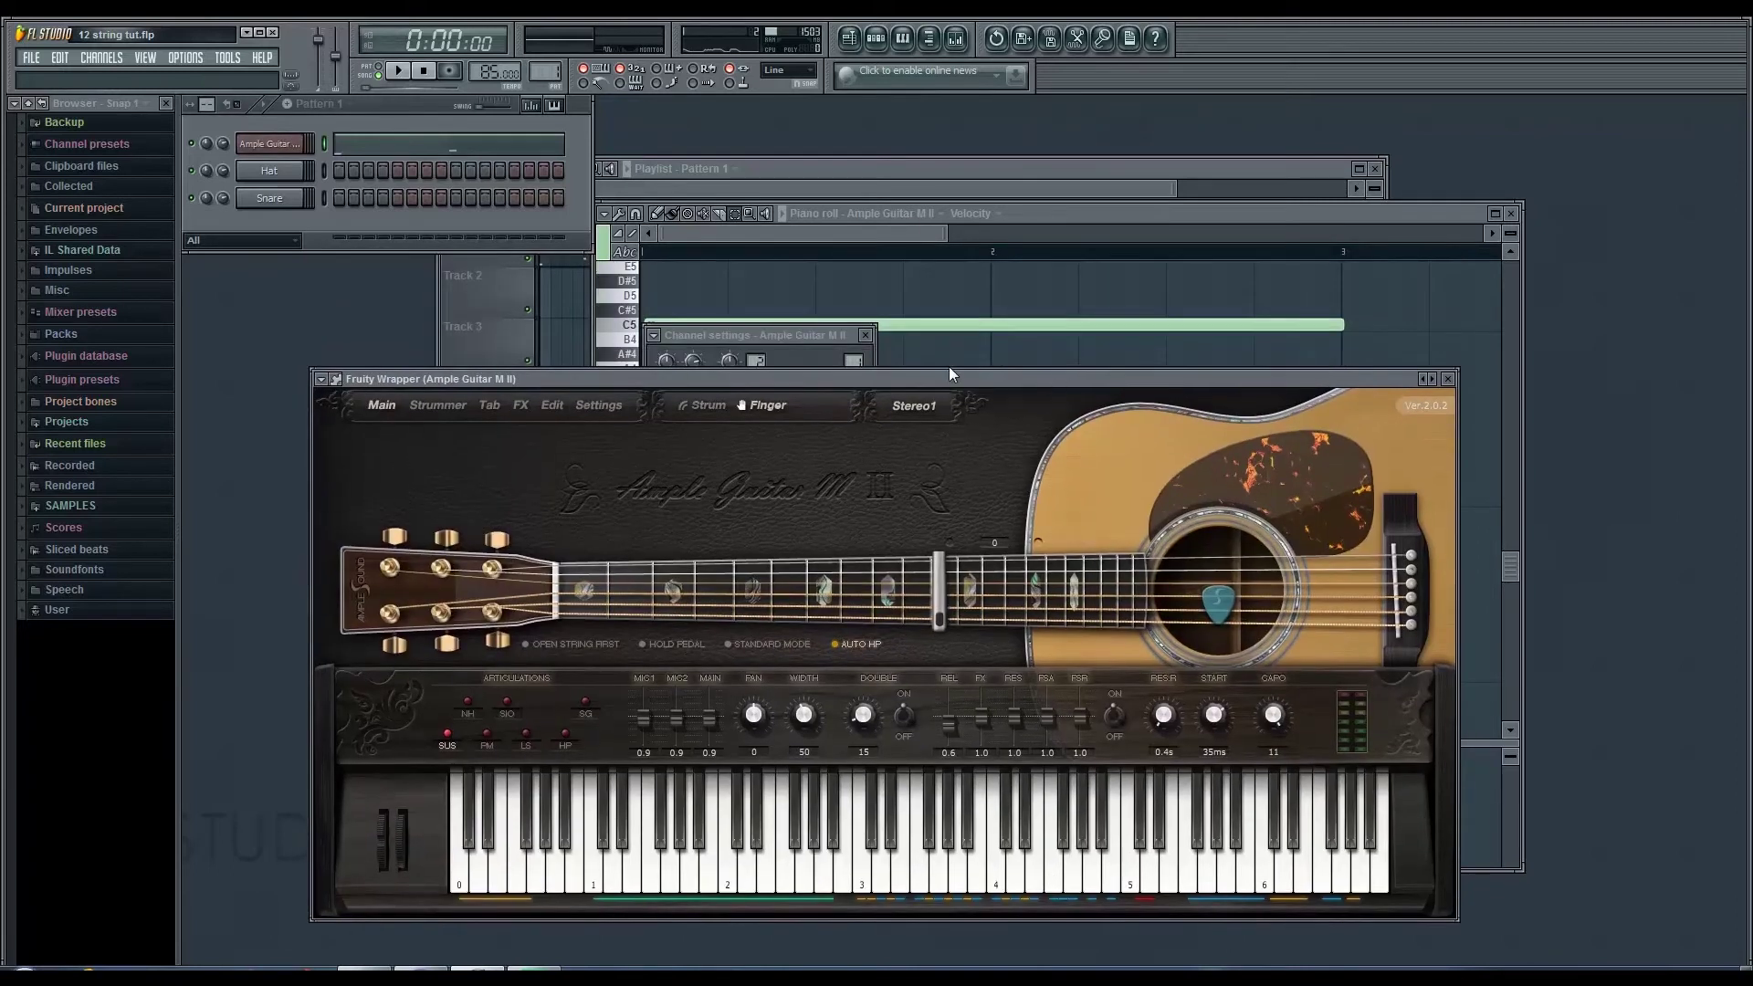
{"action": "double_click", "coordinate": [857, 359]}
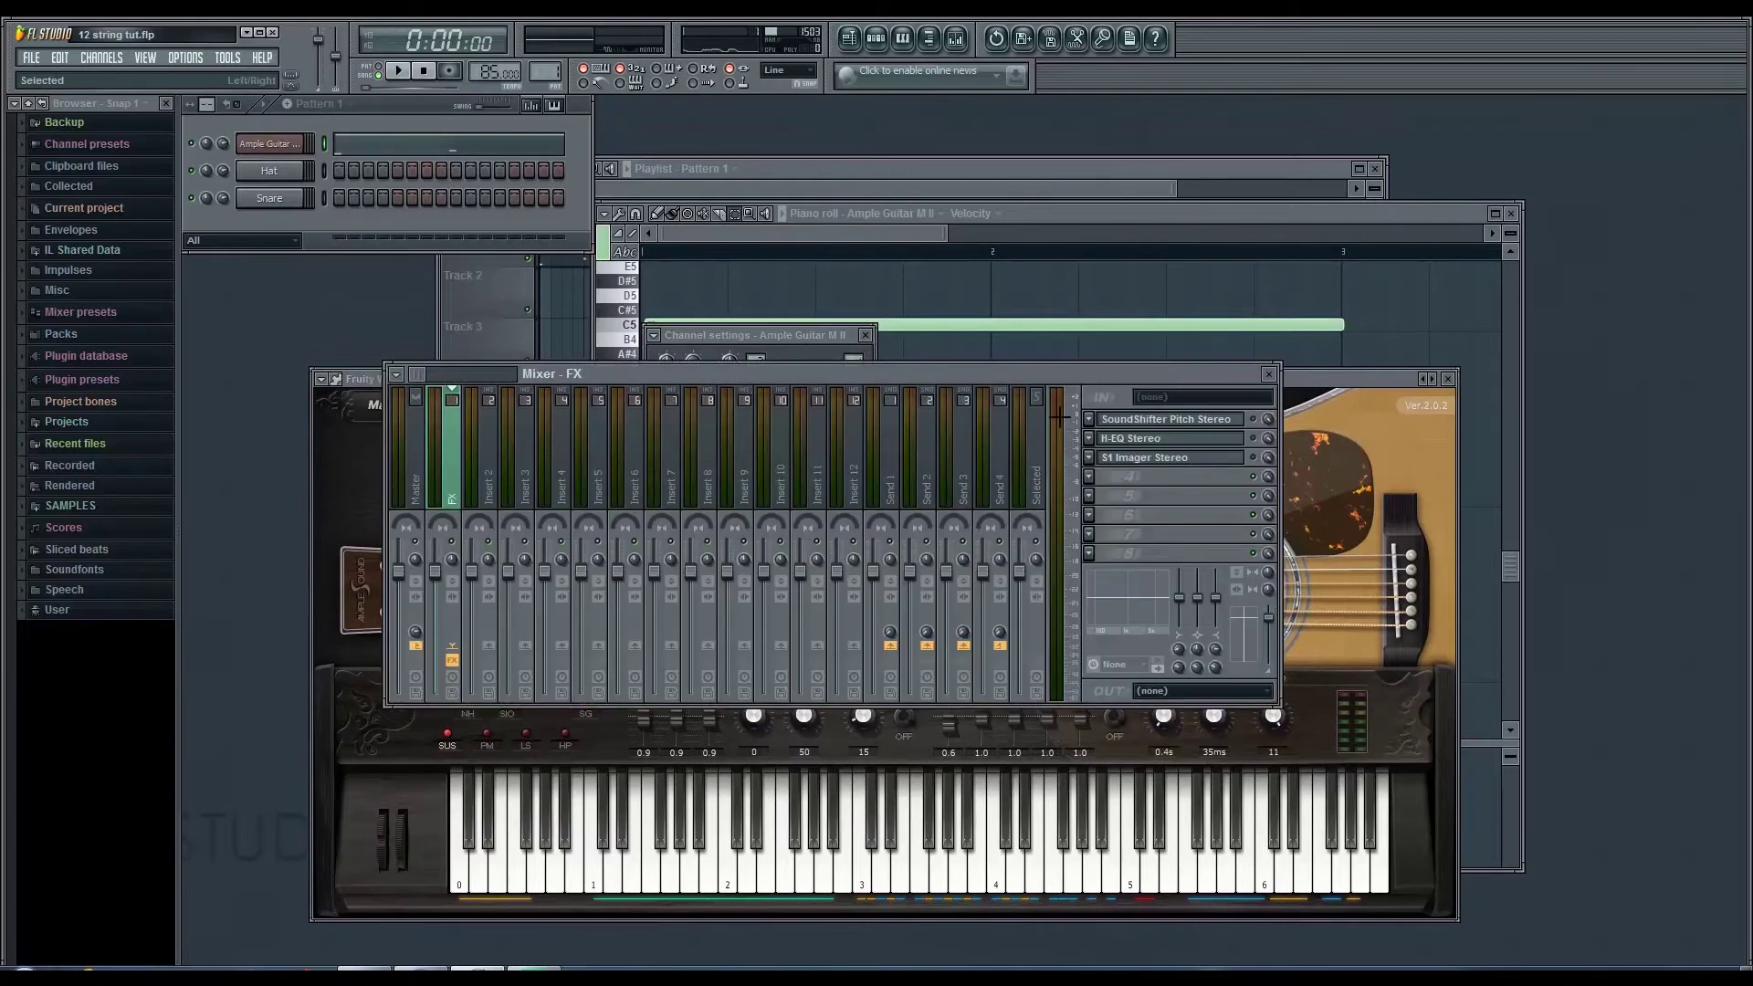
{"action": "left_click", "coordinate": [1187, 419]}
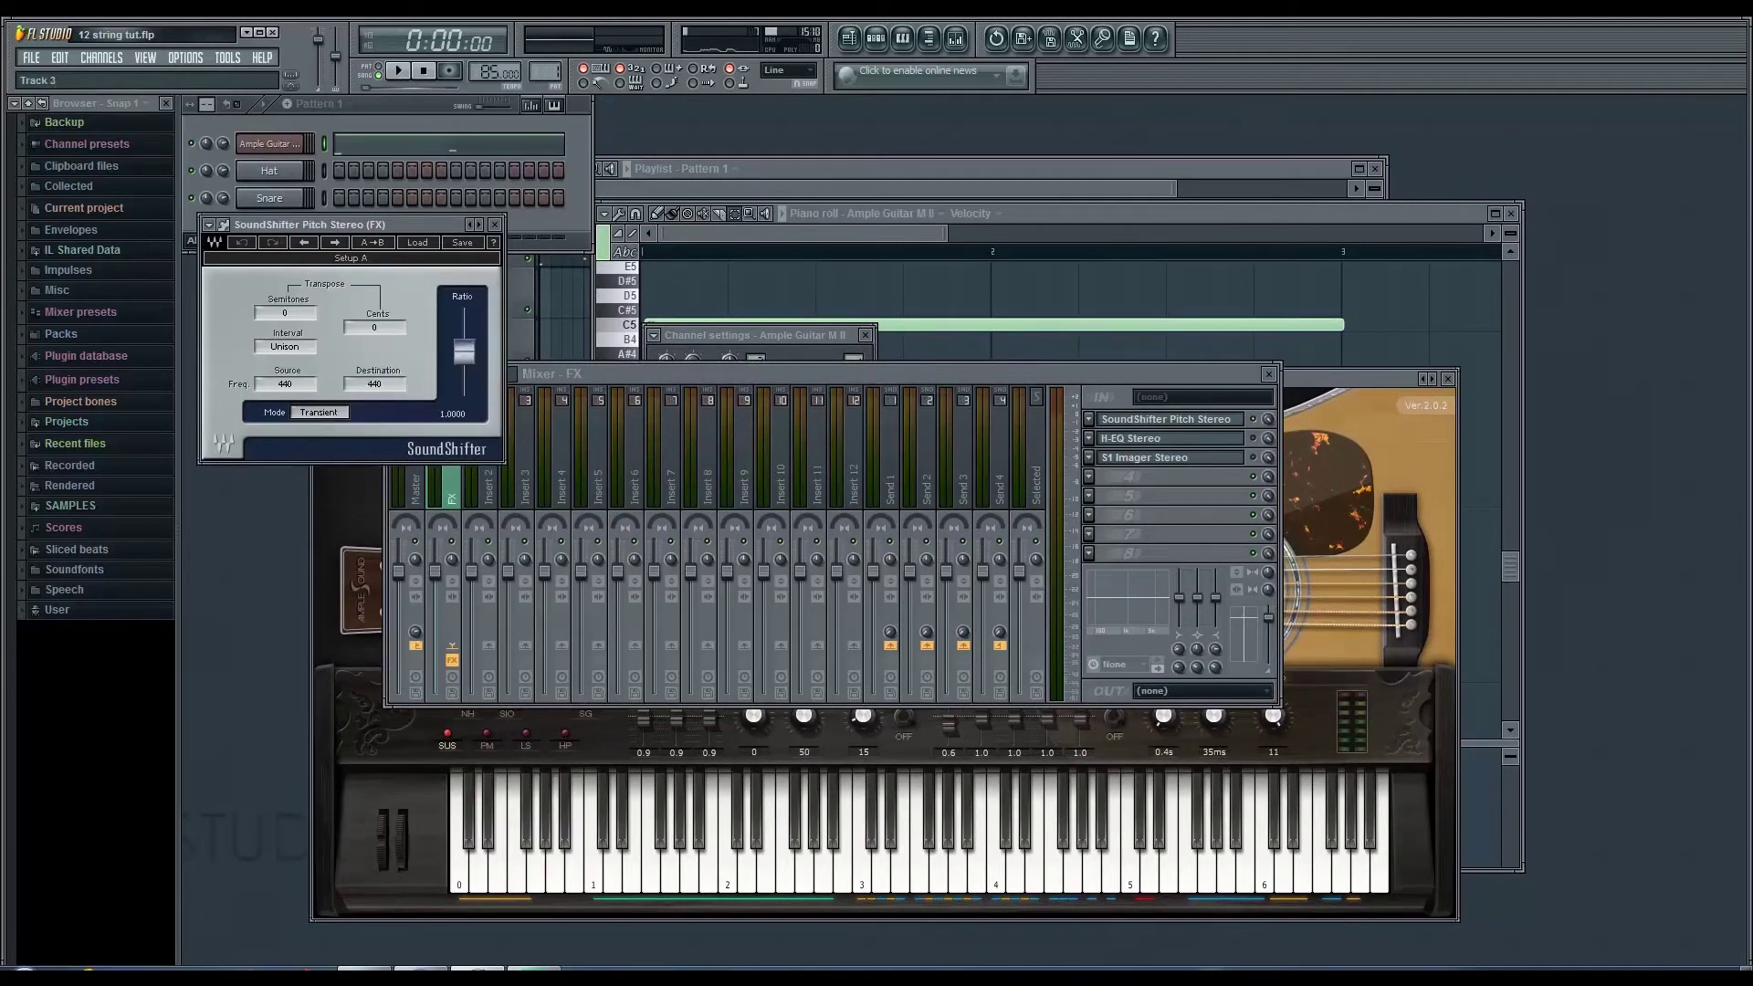
{"action": "scroll", "coordinate": [285, 312], "scroll_direction": "up", "scroll_amount": 1}
{"action": "left_click", "coordinate": [494, 224]}
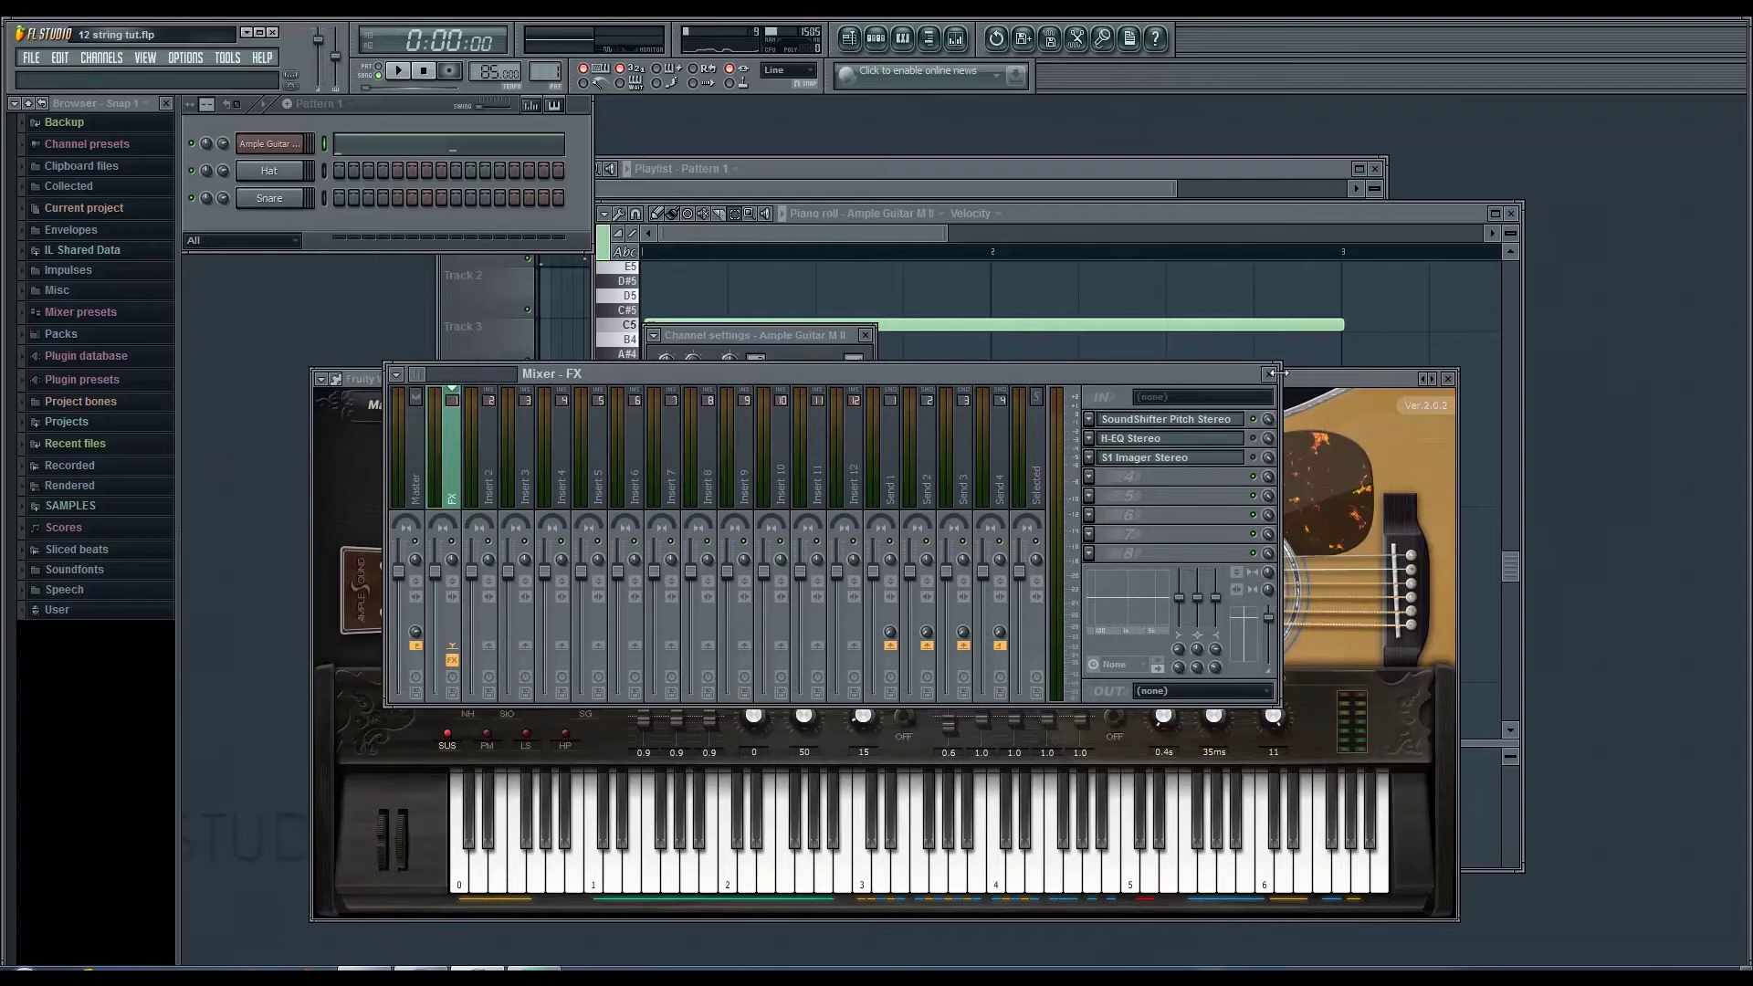
{"action": "left_click", "coordinate": [1273, 373]}
Step: Play back the song with the capo applied, close the channel settings, and stop playback
{"action": "left_click", "coordinate": [398, 73]}
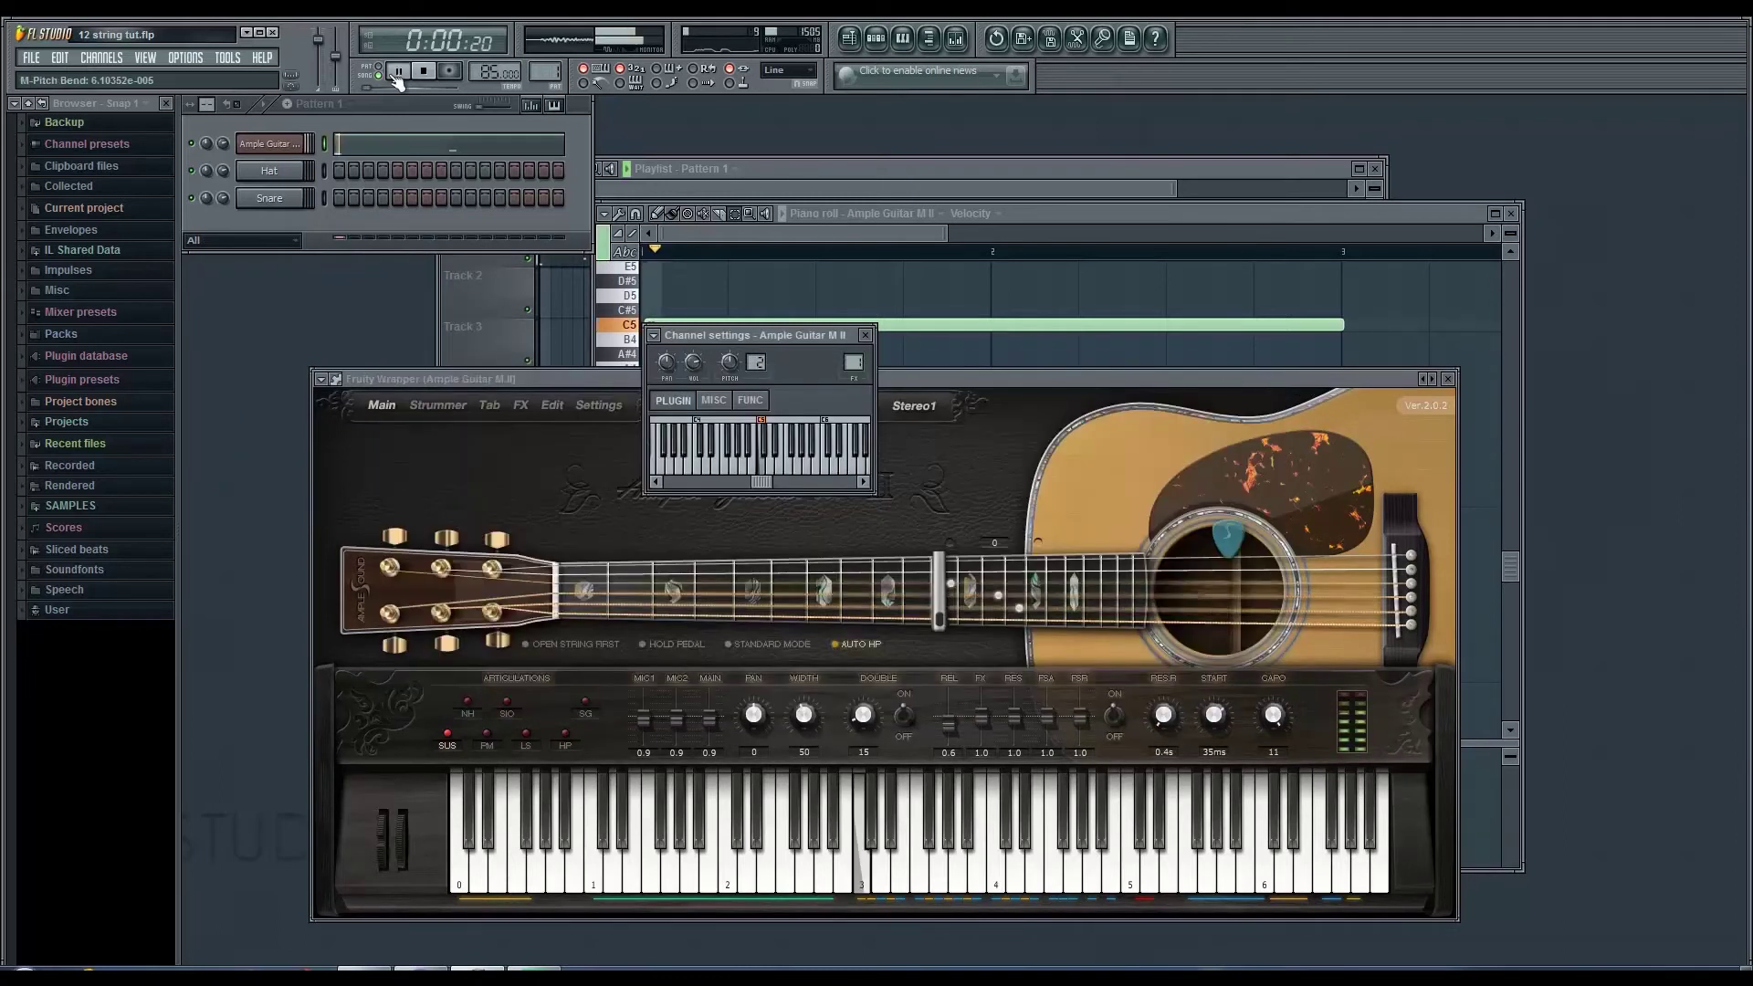
{"action": "left_click", "coordinate": [865, 335]}
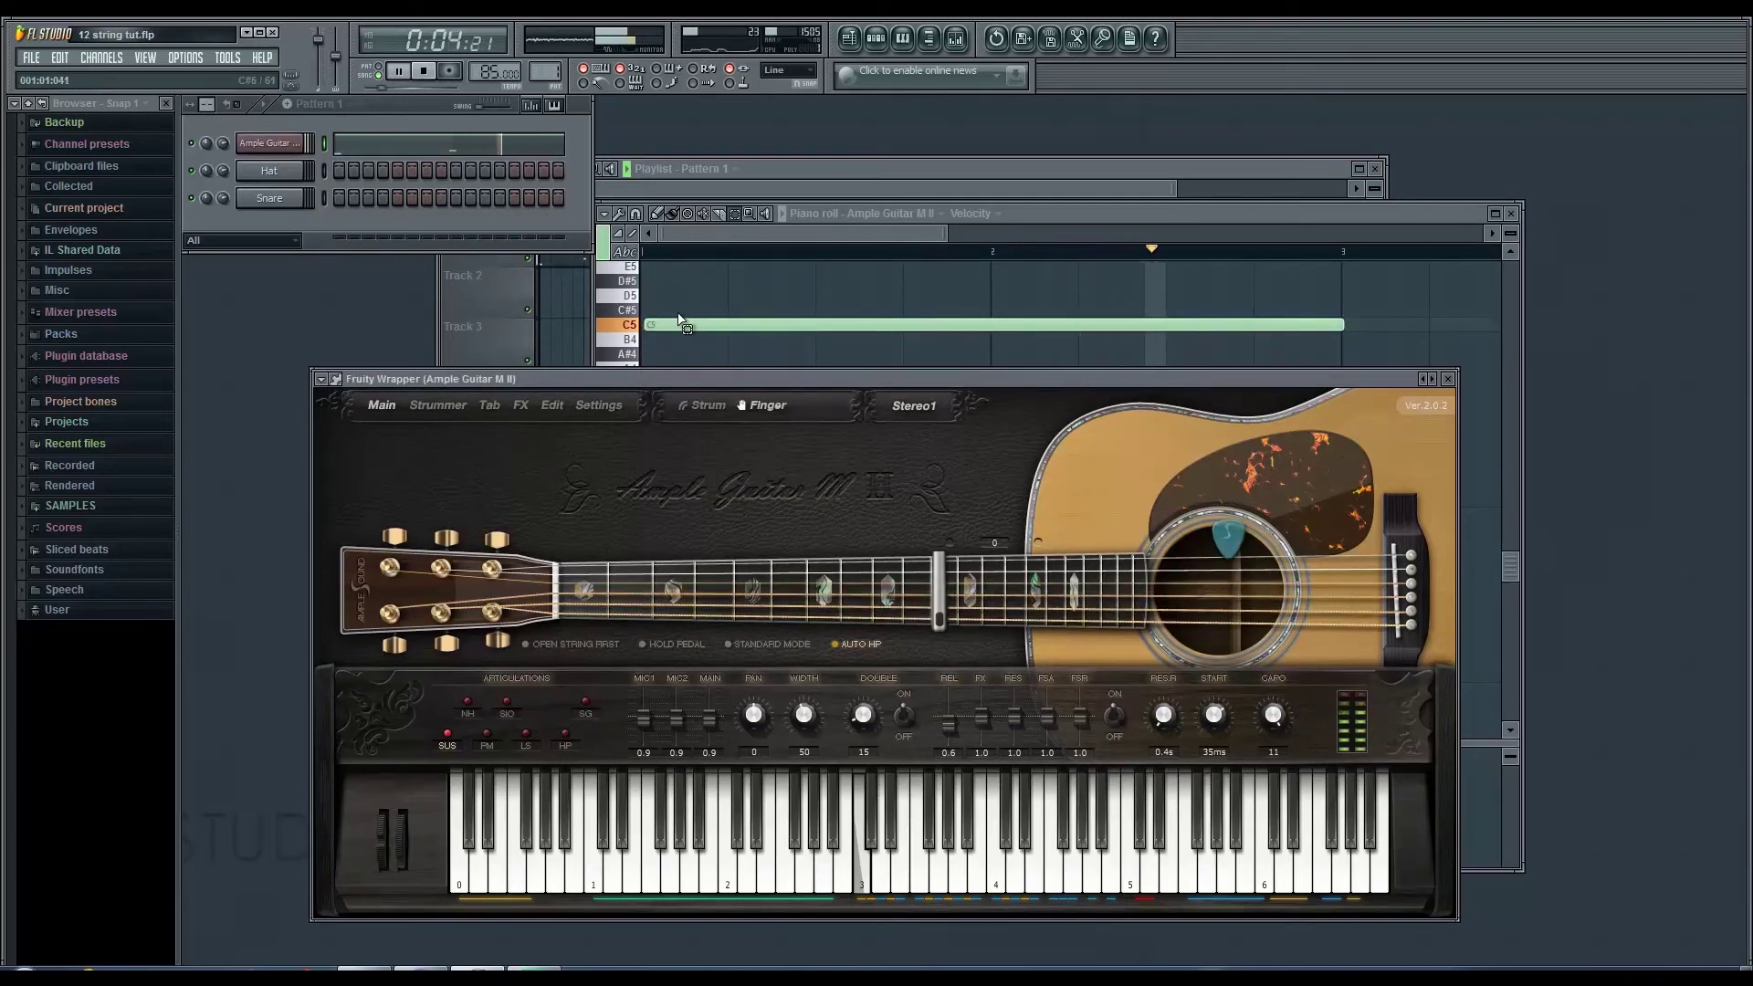
{"action": "left_click", "coordinate": [430, 79]}
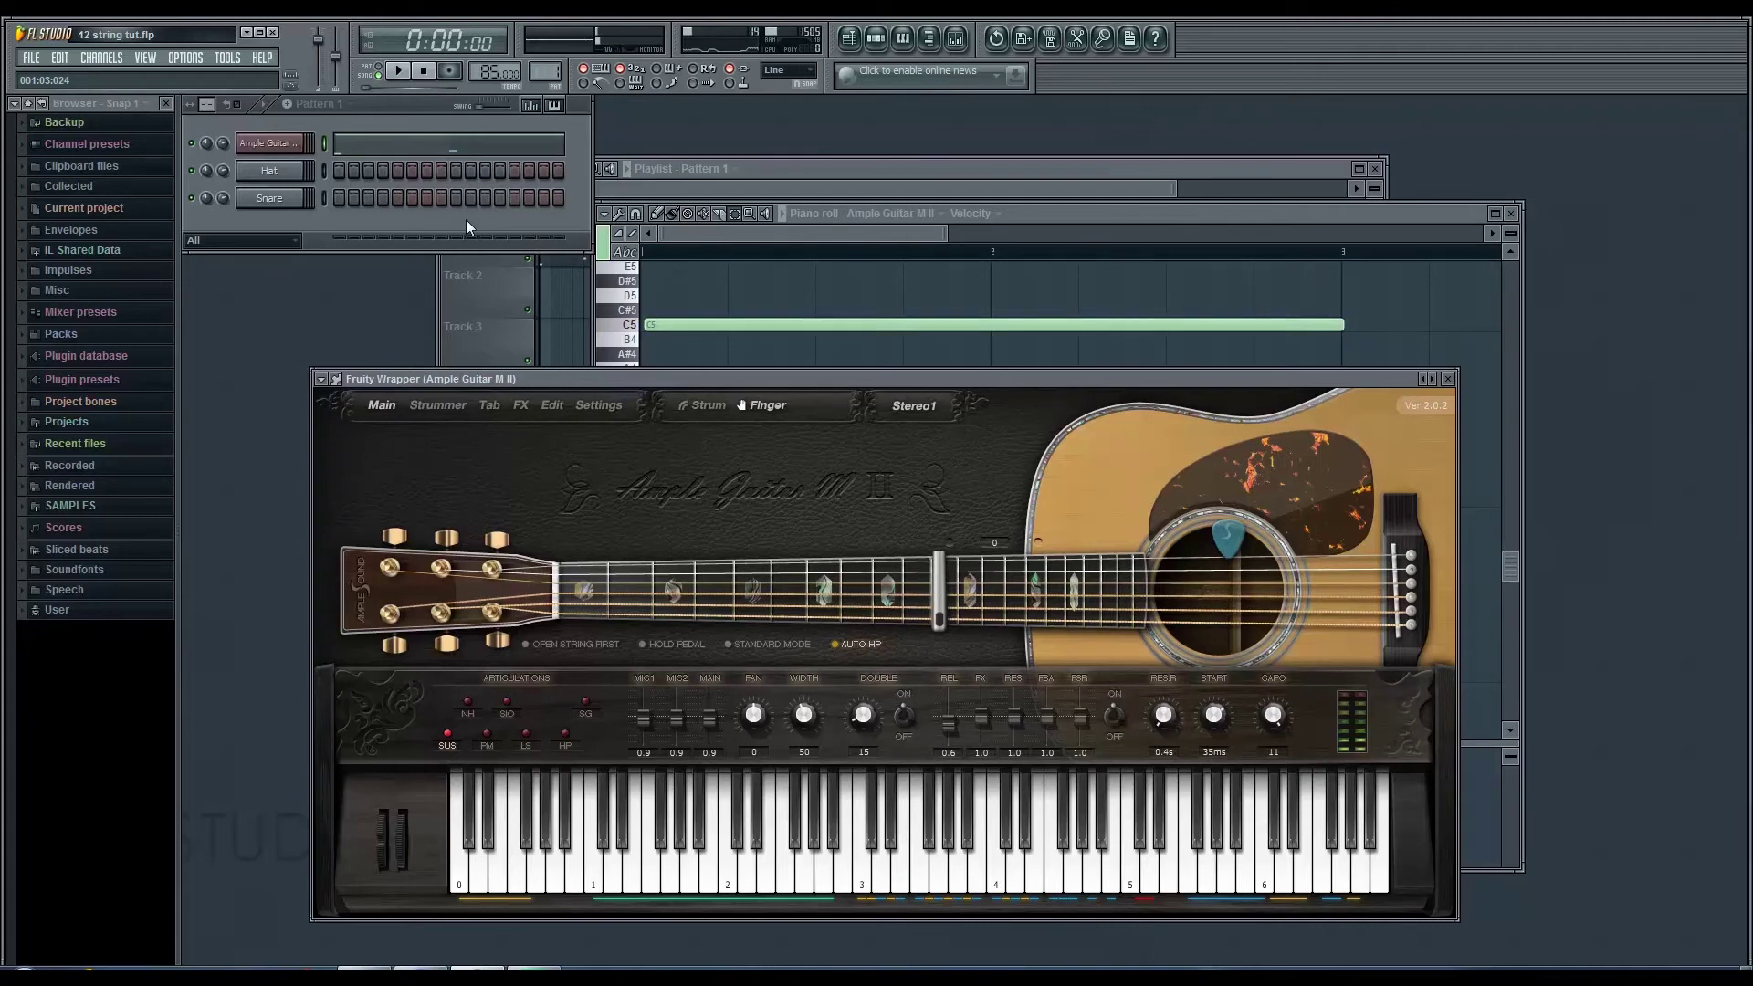
Step: Render the song as "12 string octave.wav" in the 12 string tutorial folder of the Música library
{"action": "key", "text": "ctrl+r"}
{"action": "left_click", "coordinate": [667, 381]}
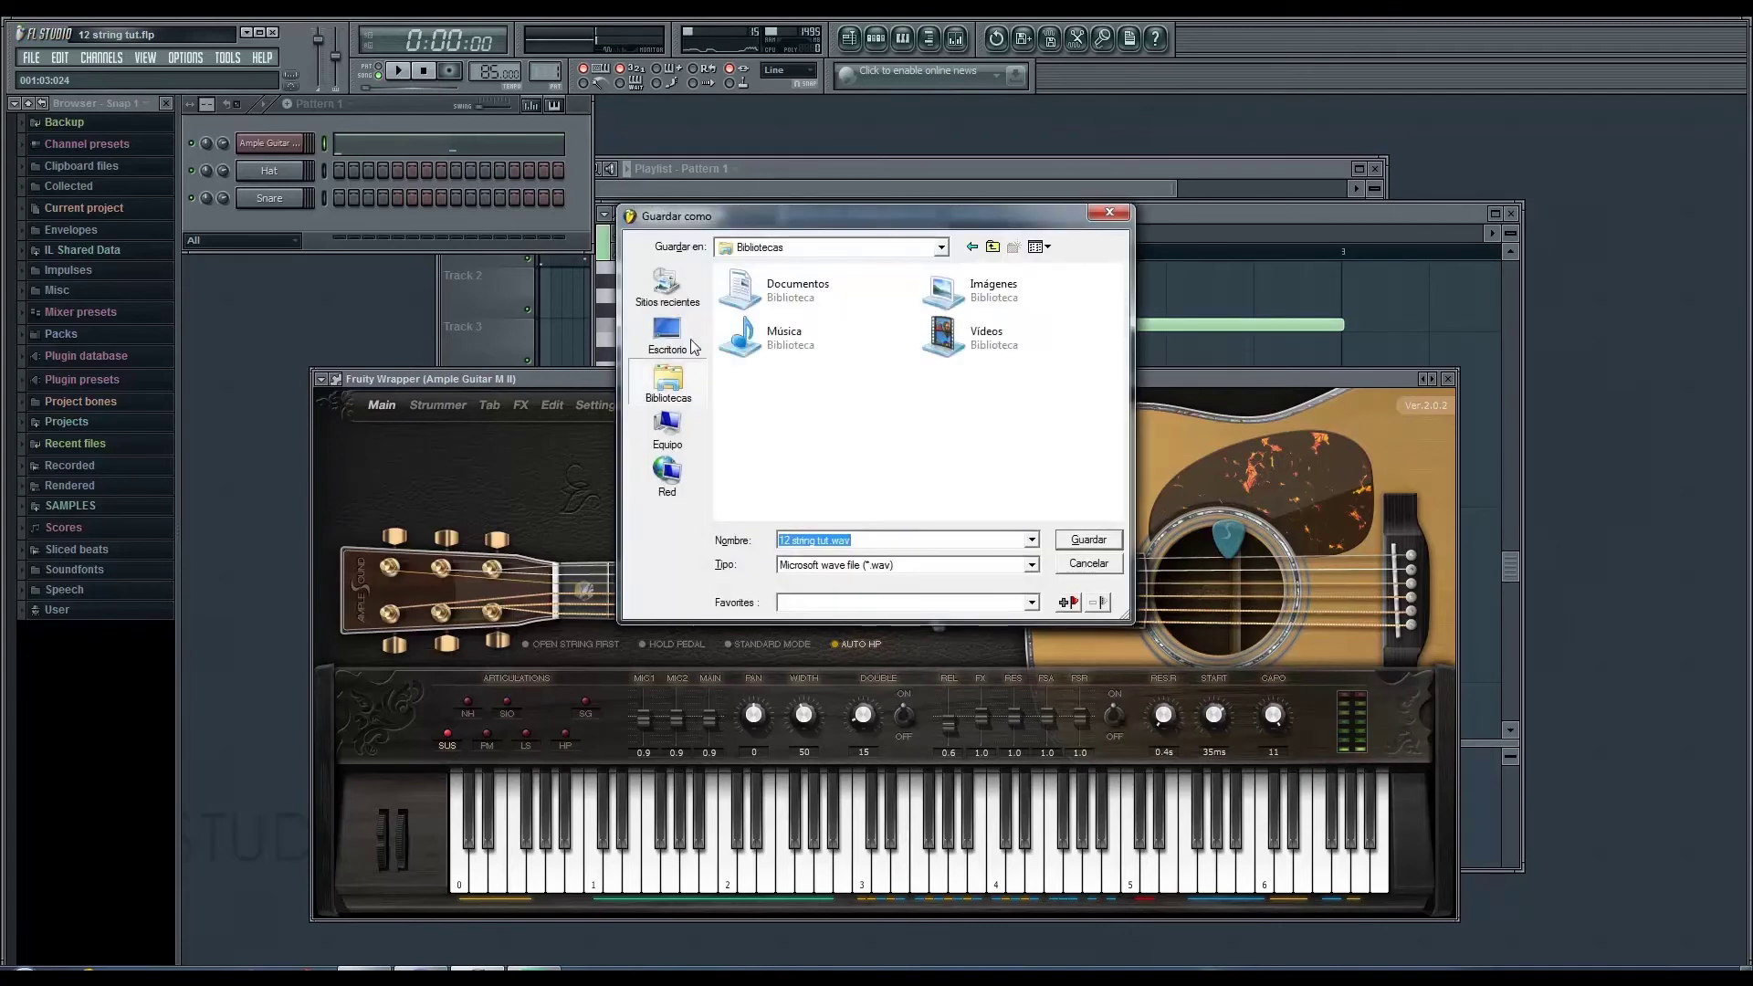
{"action": "double_click", "coordinate": [785, 336]}
{"action": "double_click", "coordinate": [785, 299]}
{"action": "left_click", "coordinate": [867, 540]}
{"action": "left_click", "coordinate": [866, 541]}
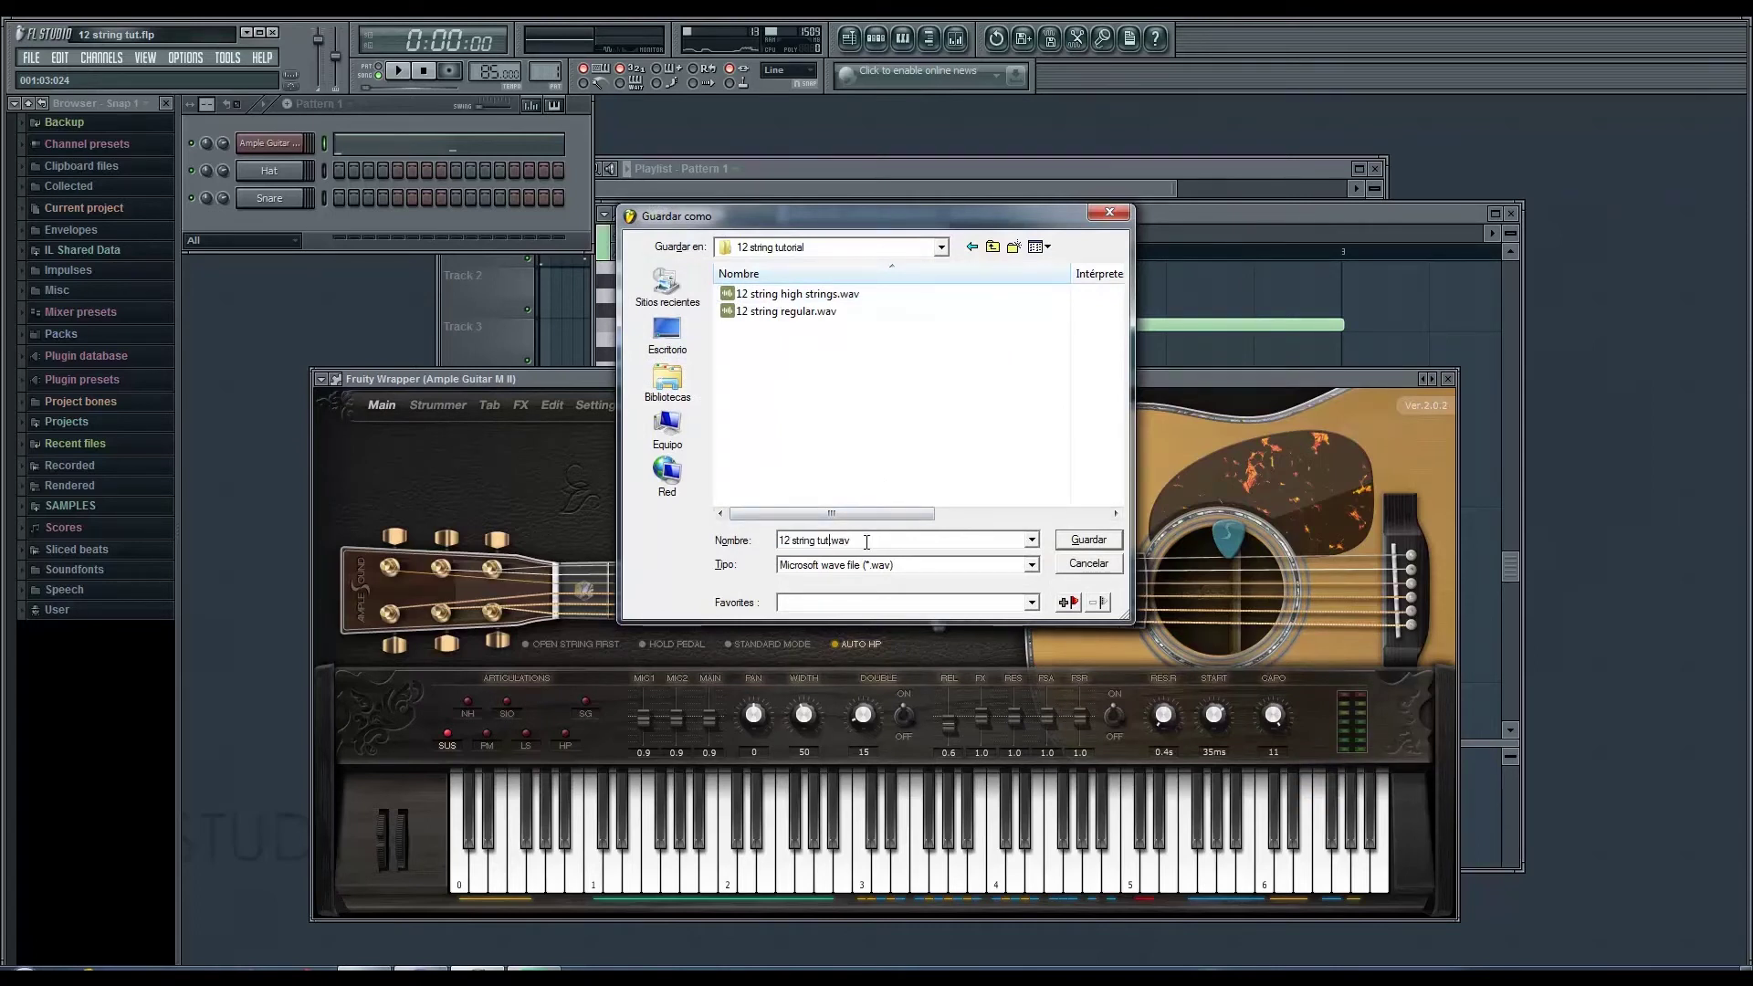
{"action": "type", "text": "octave"}
{"action": "key", "text": "Return"}
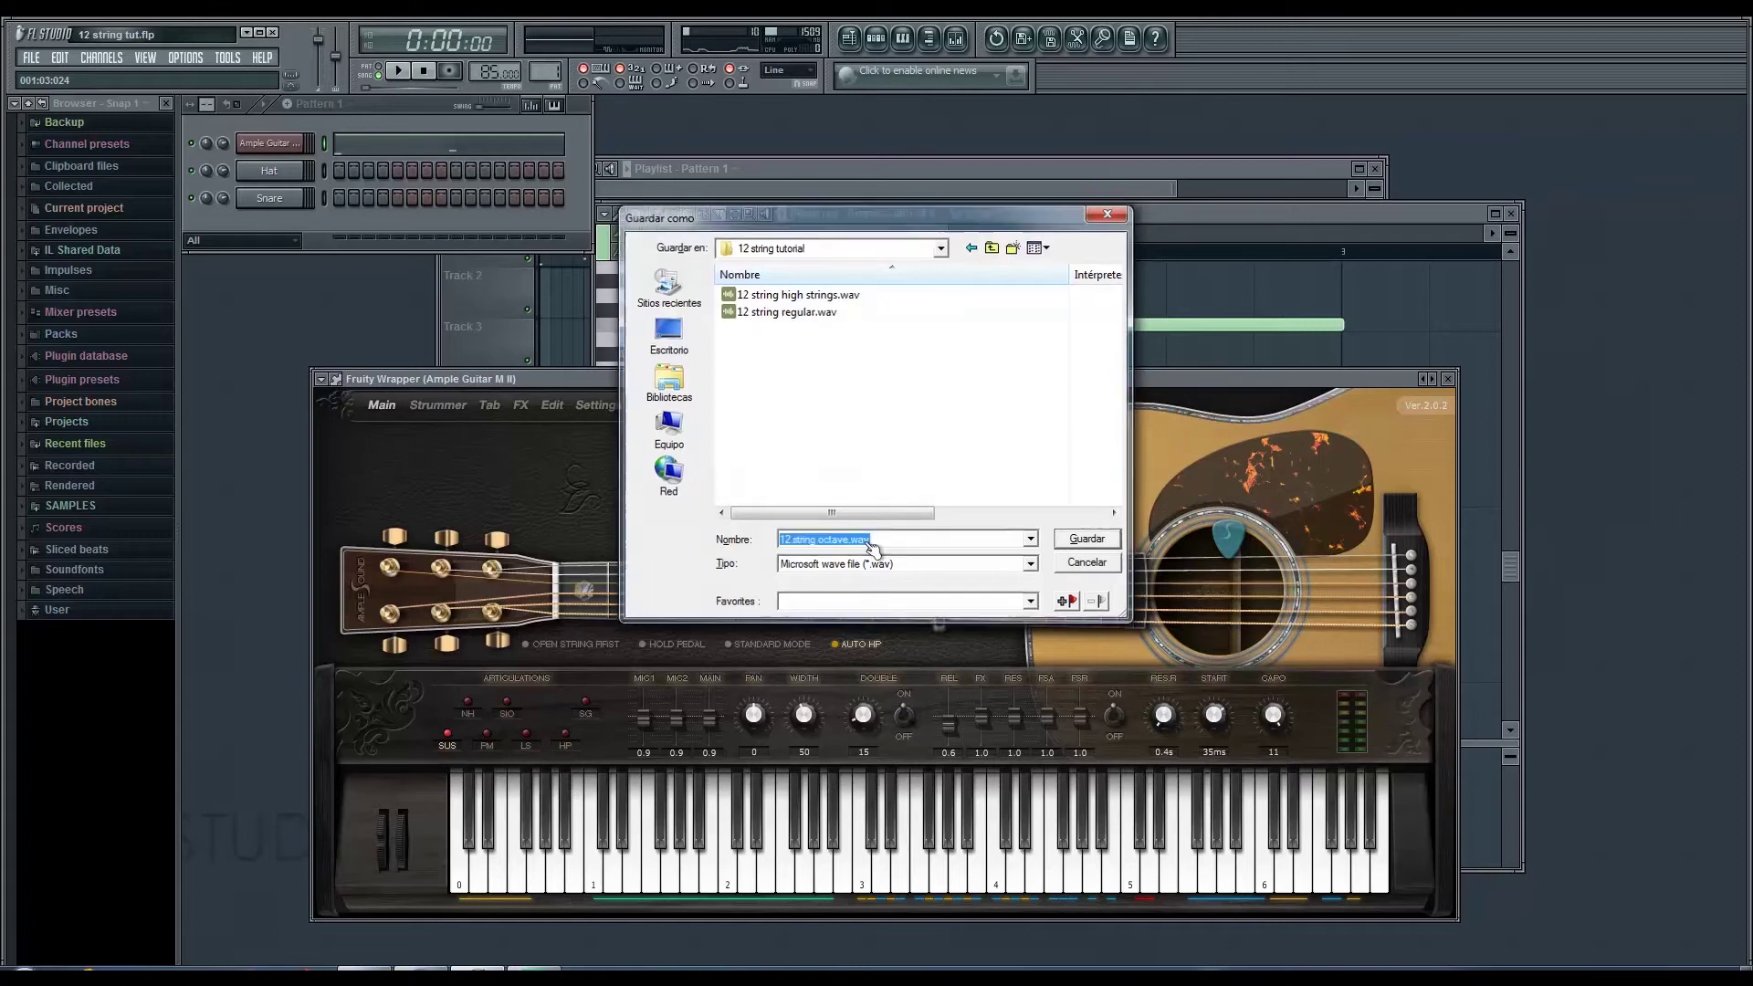
{"action": "left_click", "coordinate": [993, 675]}
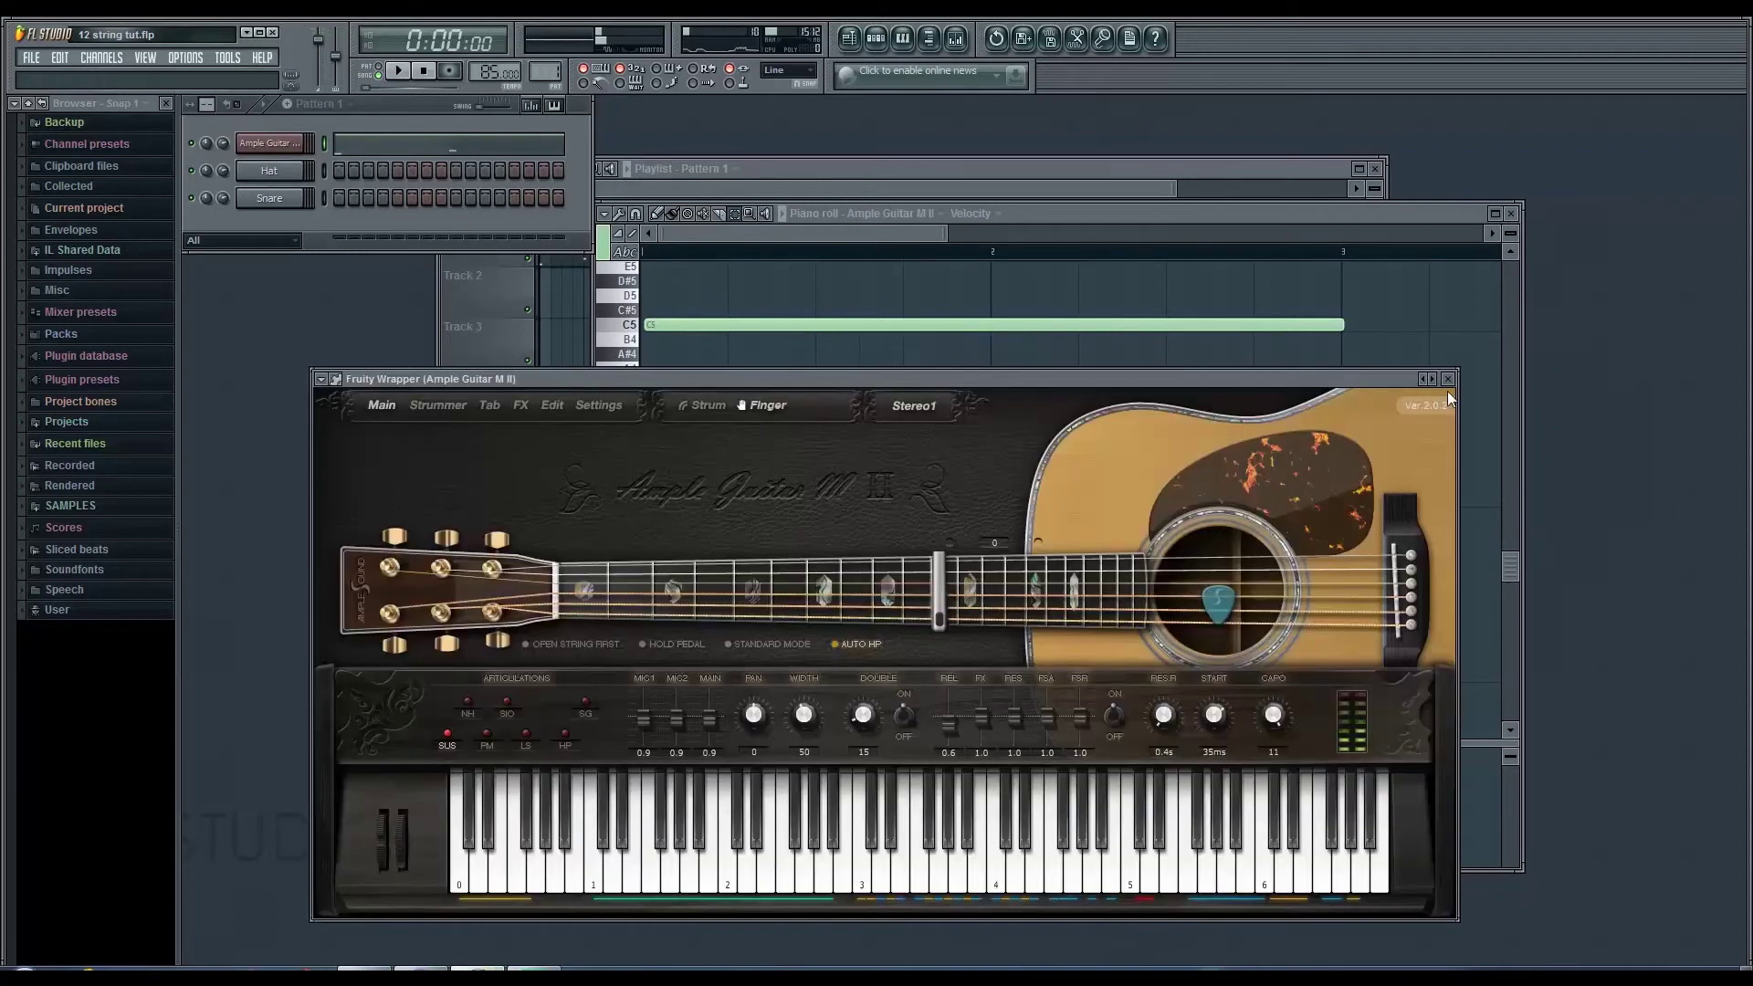
Step: Close the guitar and piano roll windows and delete the Pattern 1 clips from Track 1 of the playlist
{"action": "left_click", "coordinate": [1449, 385]}
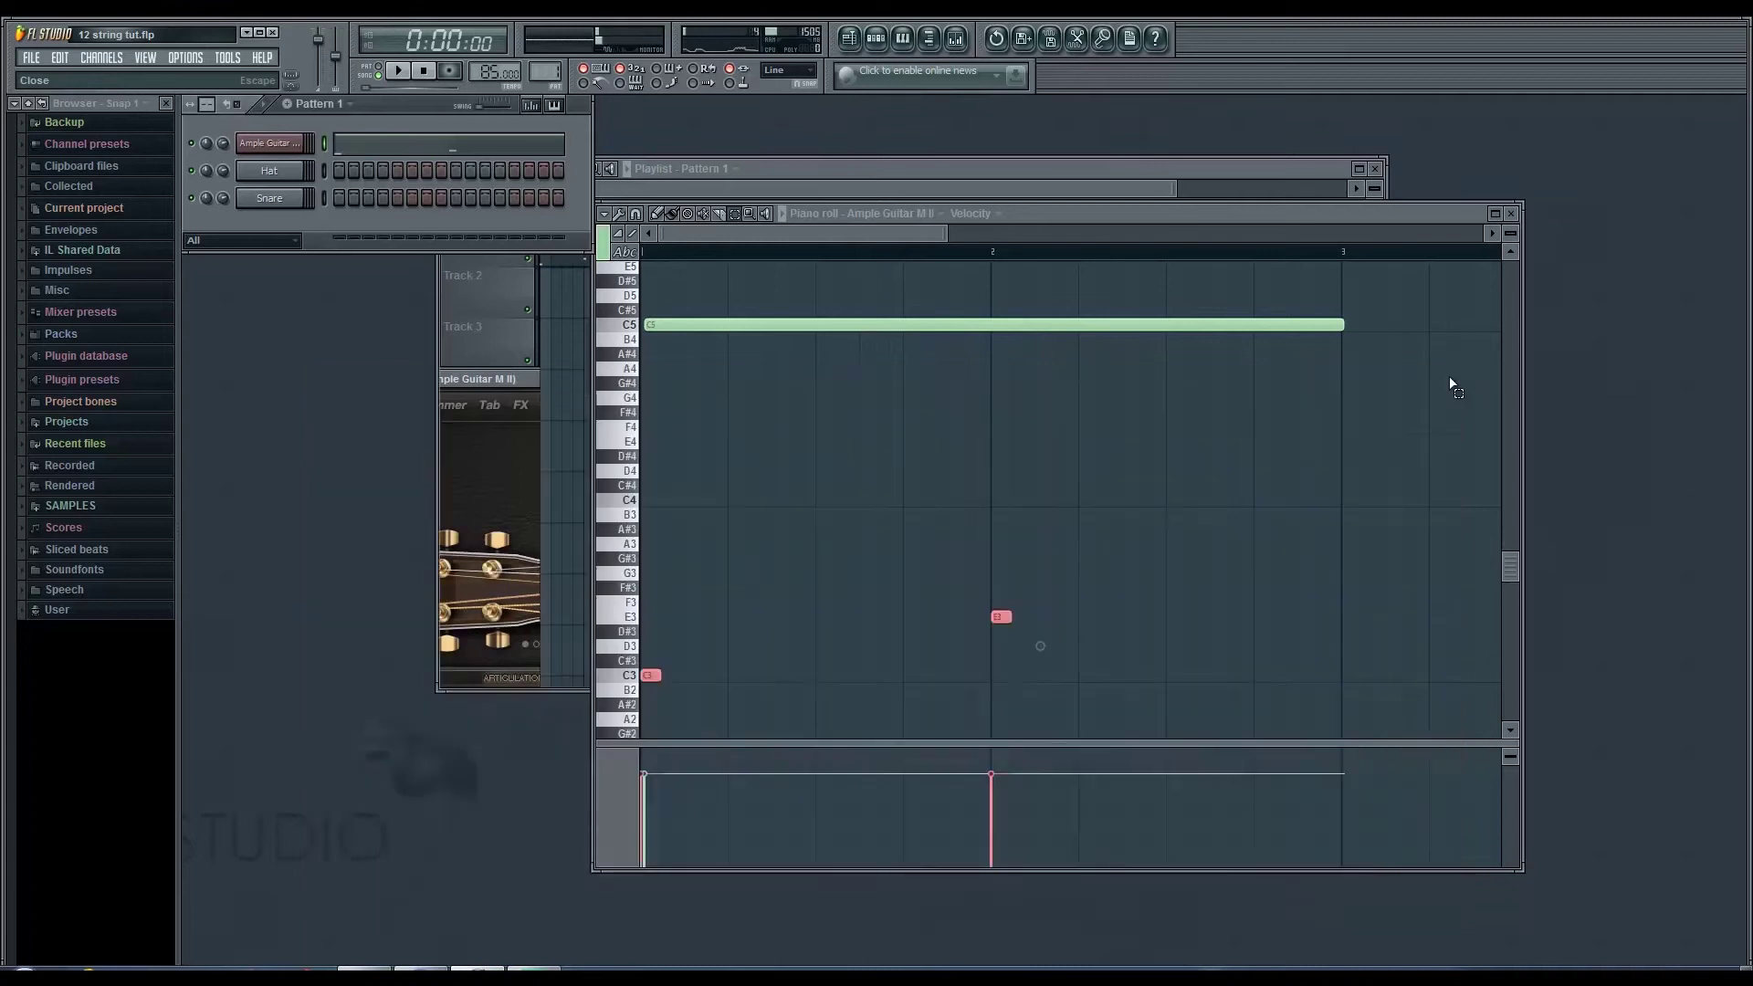
{"action": "left_click", "coordinate": [1512, 214]}
{"action": "right_click", "coordinate": [867, 232]}
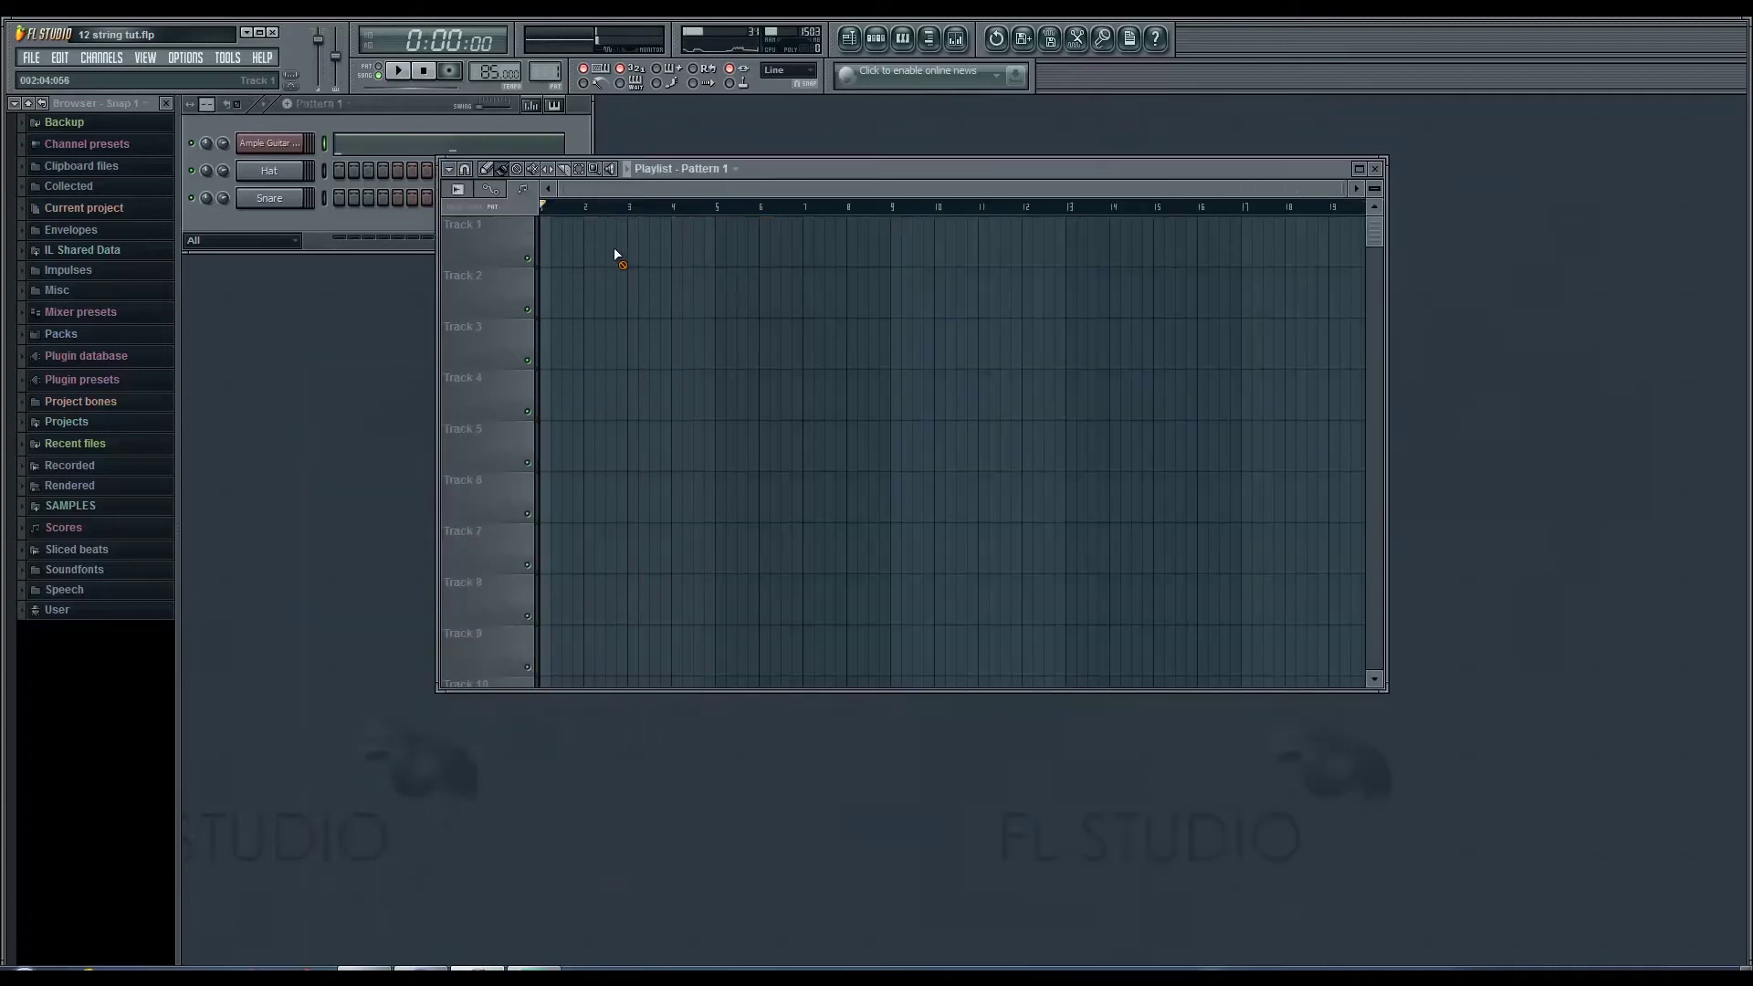
Step: Delete the Ample Guitar channel from the project
{"action": "right_click", "coordinate": [258, 144]}
{"action": "left_click", "coordinate": [347, 366]}
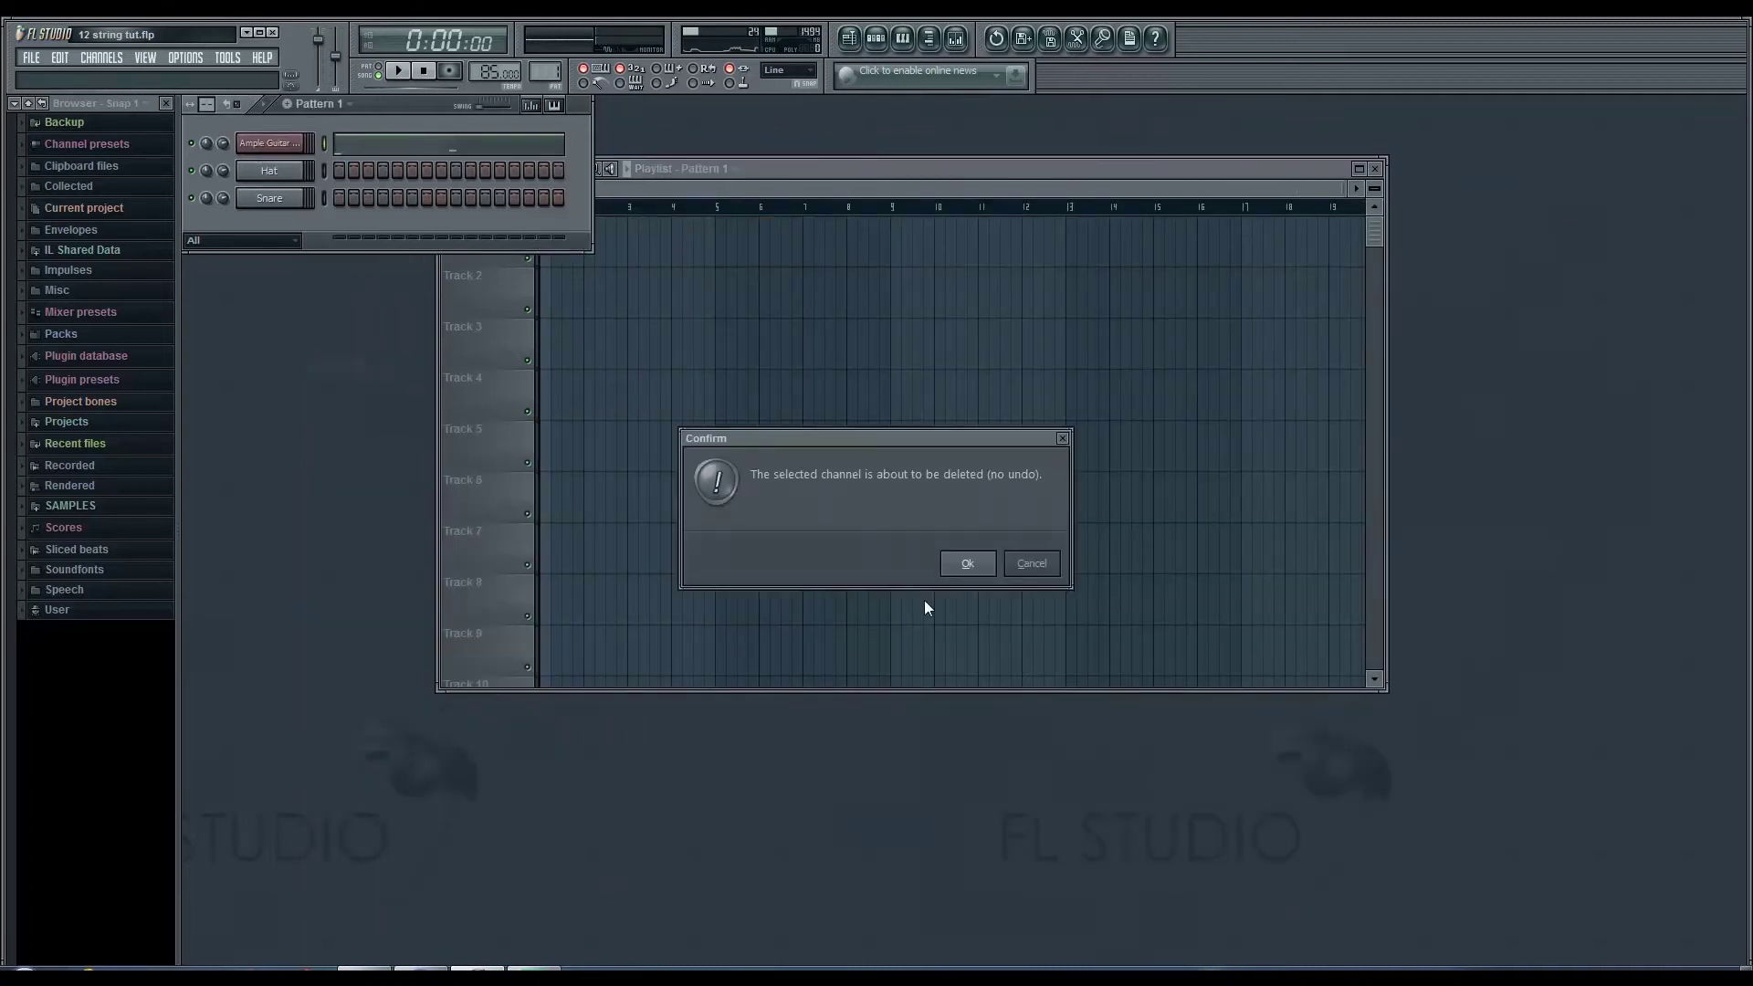
{"action": "left_click", "coordinate": [967, 564]}
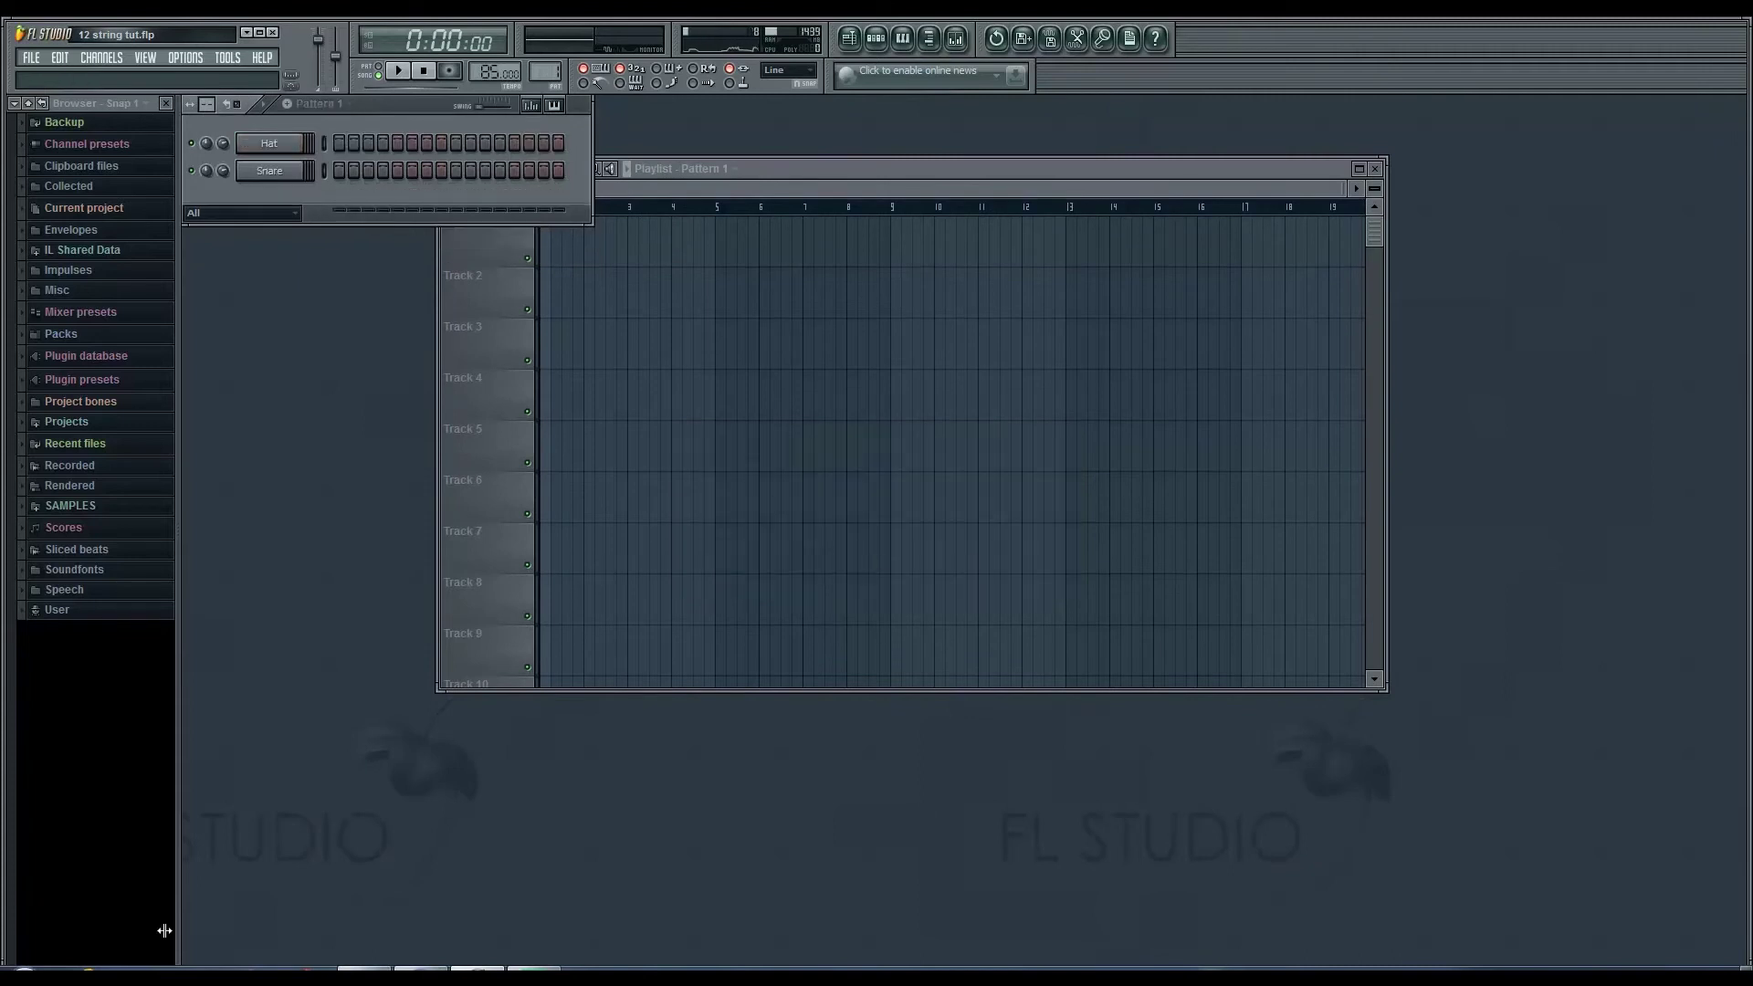
Step: Switch to Windows Explorer, open the 12 string tutorial folder in the Música library, and move its window clear of the playlist
{"action": "left_click", "coordinate": [138, 973]}
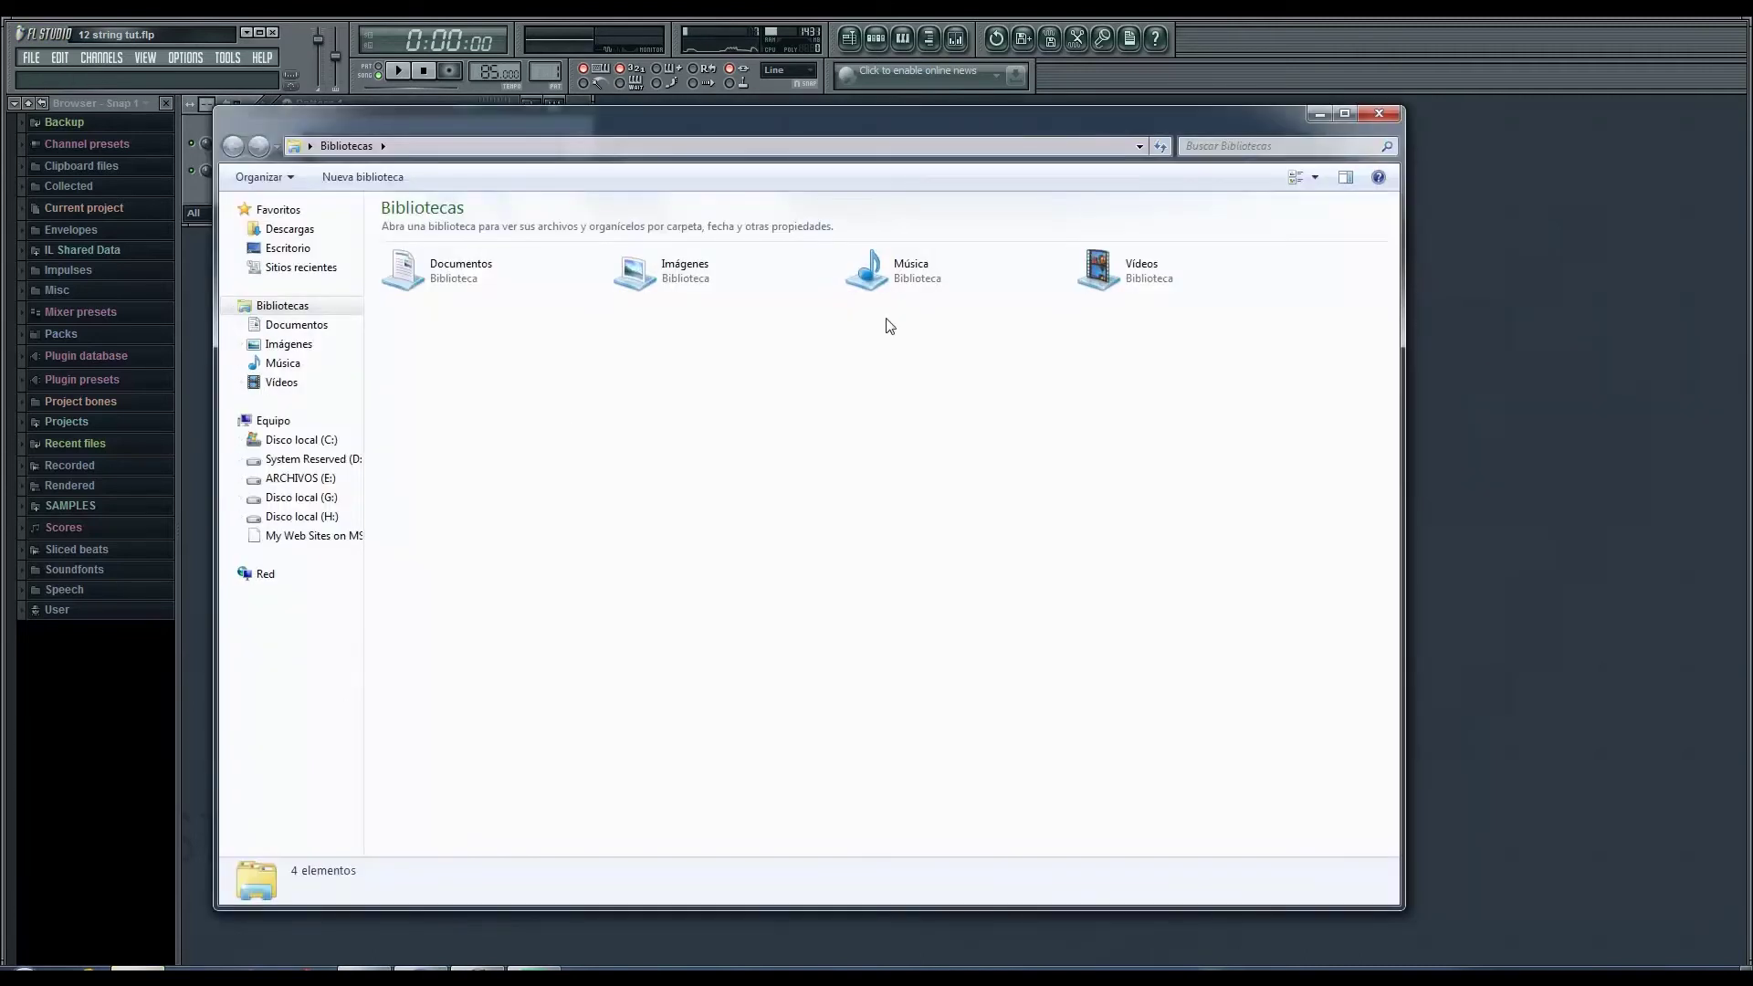
{"action": "double_click", "coordinate": [906, 277]}
{"action": "double_click", "coordinate": [480, 281]}
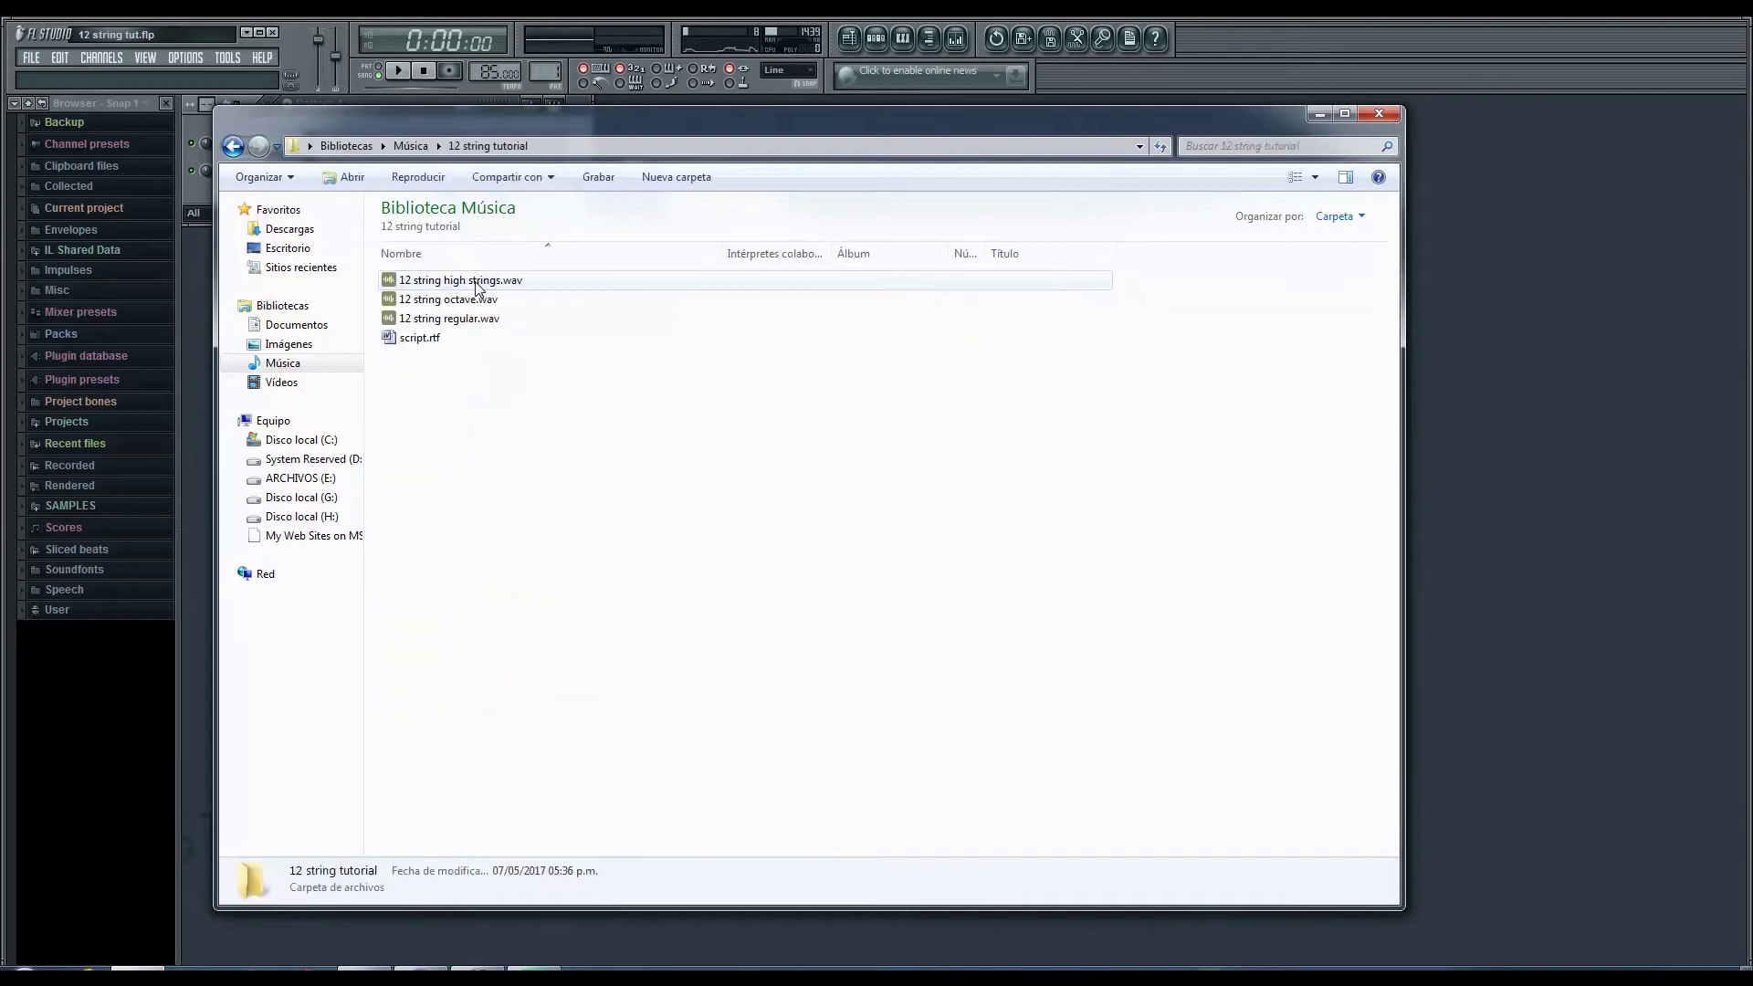
{"action": "left_click_drag", "start_coordinate": [574, 123], "coordinate": [1219, 172]}
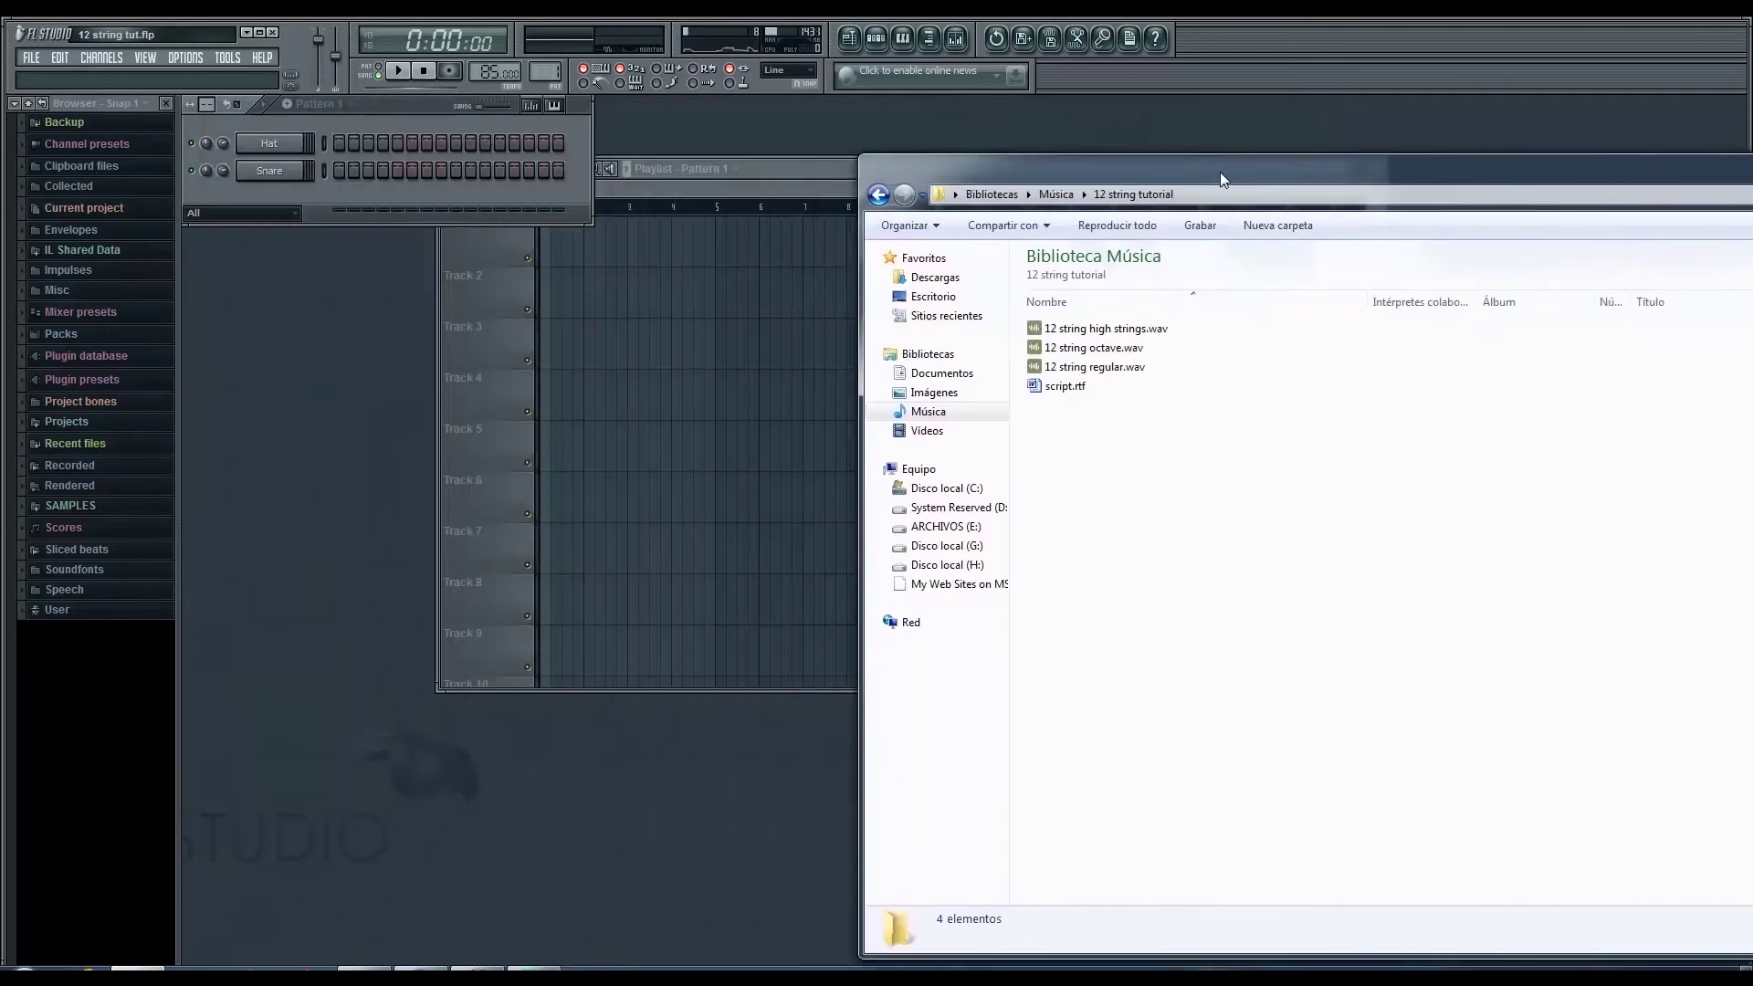
Step: Add "12 string regular.wav" to Track 1 of the playlist starting at bar 1, and return to the file window
{"action": "left_click_drag", "start_coordinate": [1130, 364], "coordinate": [705, 246]}
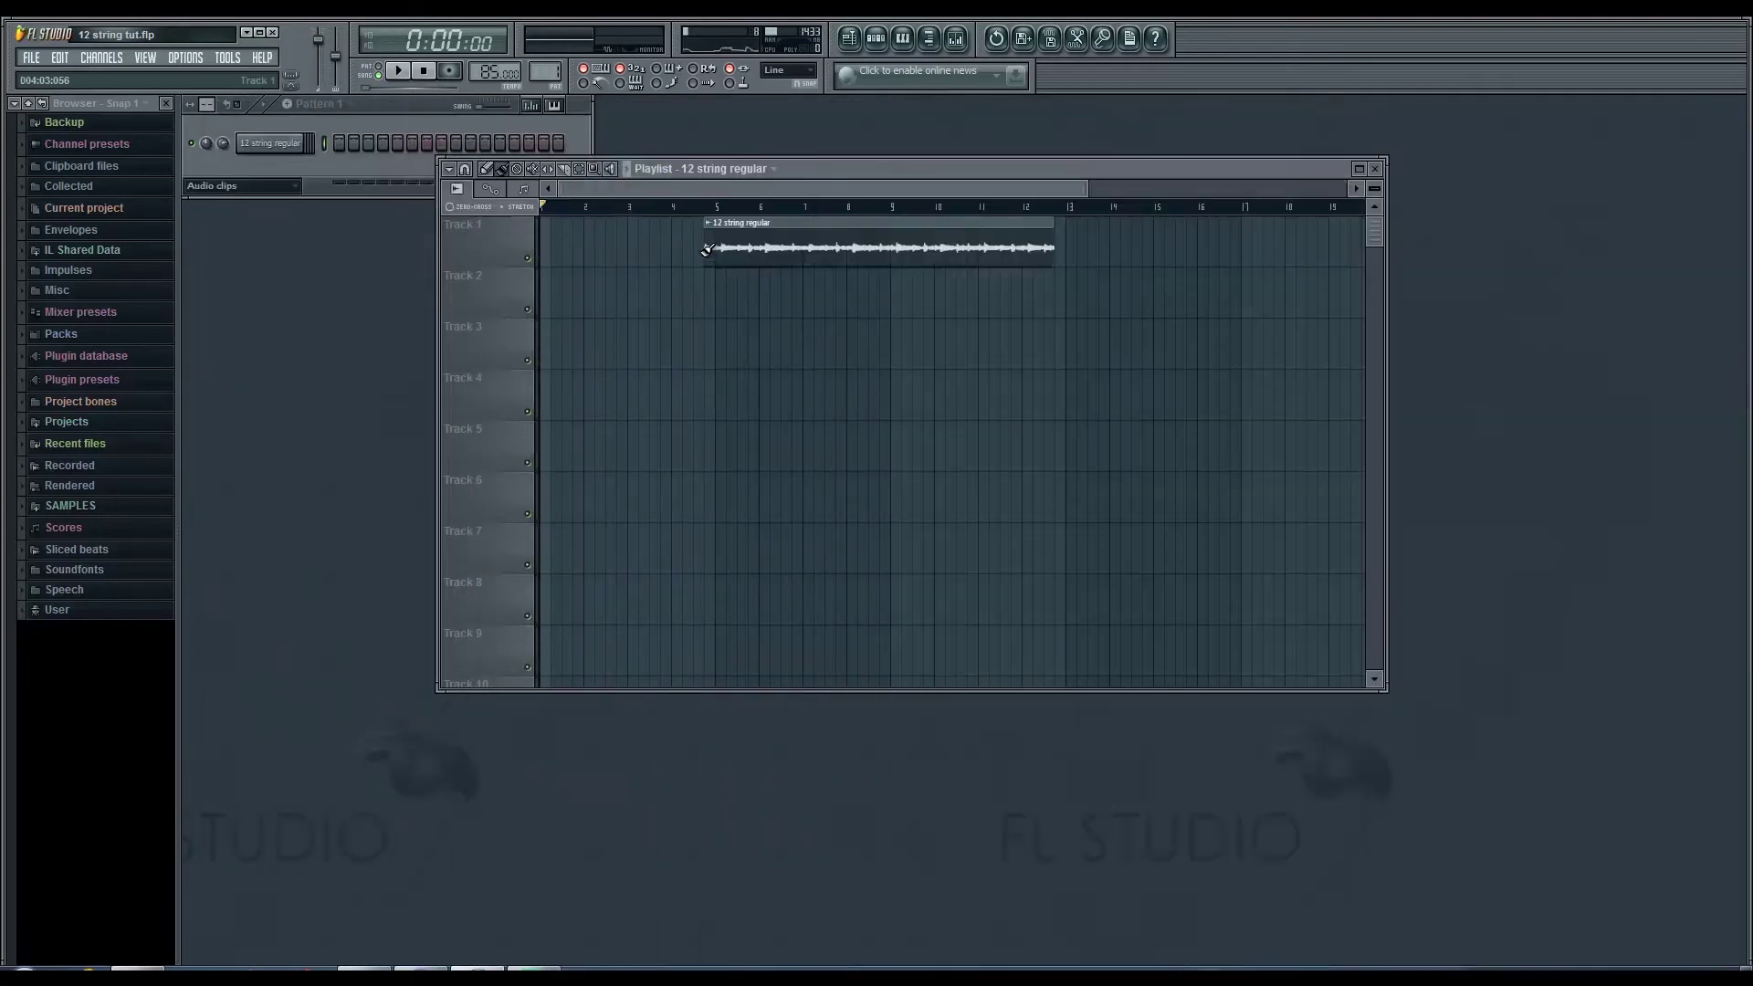
{"action": "left_click_drag", "start_coordinate": [831, 247], "coordinate": [665, 247]}
{"action": "key", "text": "alt+Tab"}
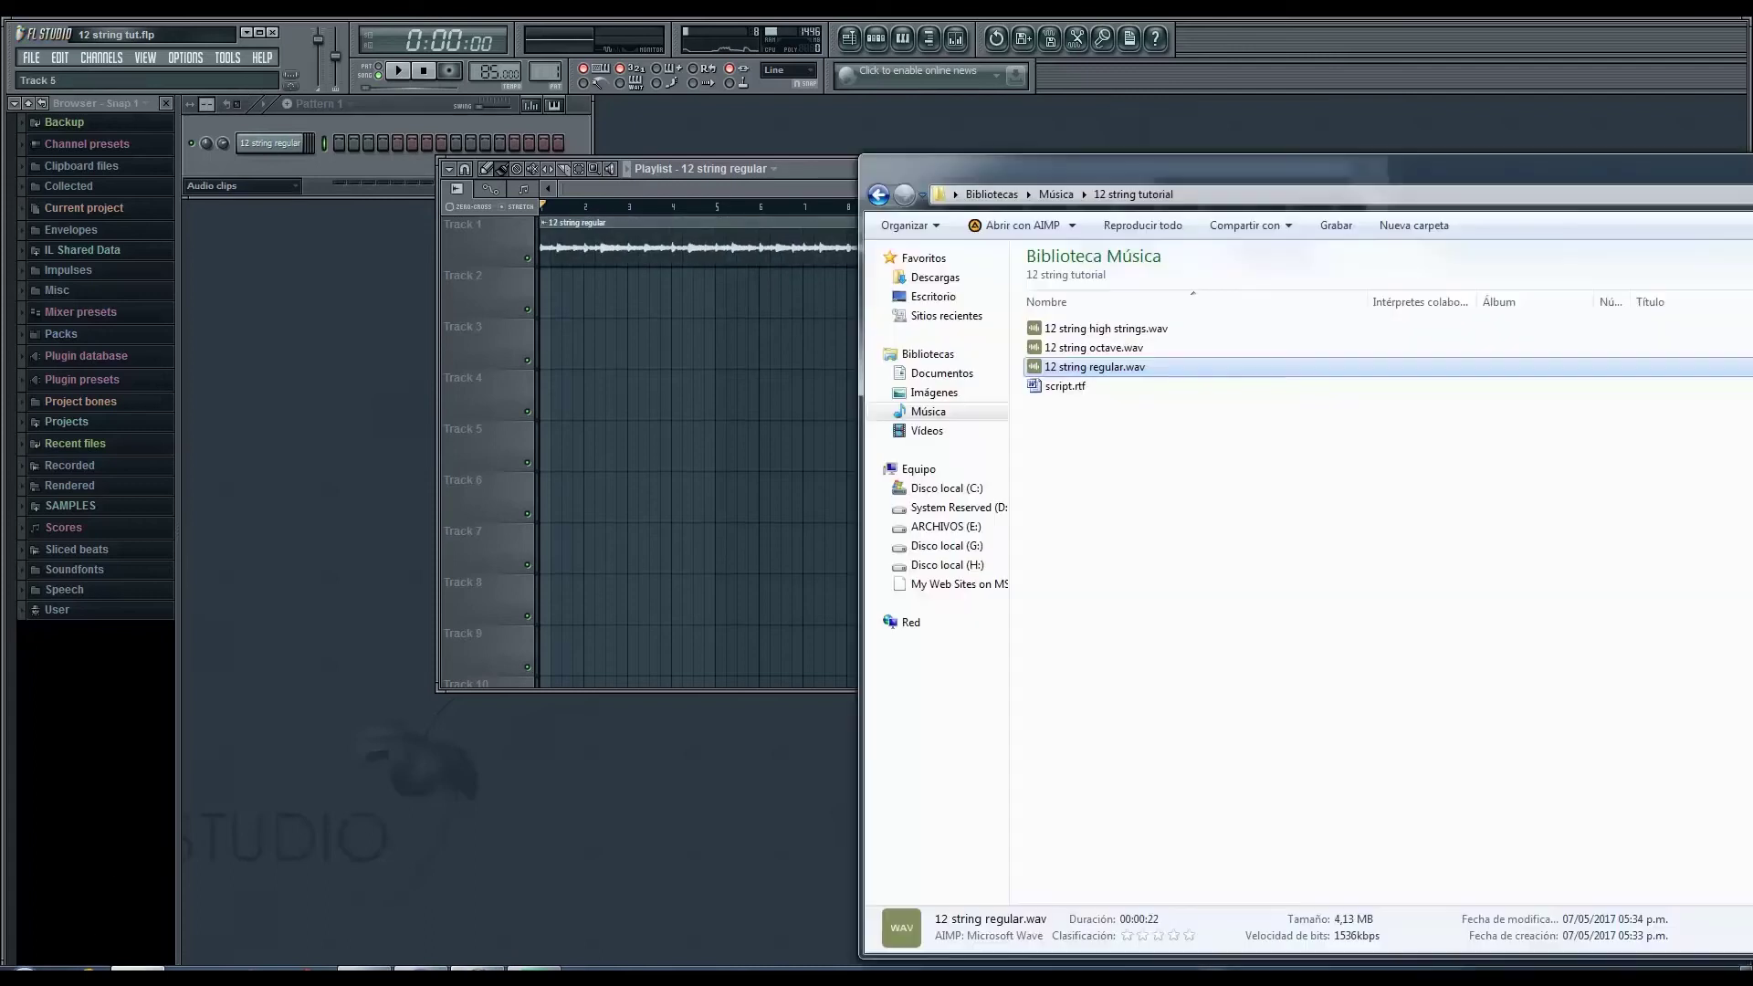
Step: Add "12 string octave.wav" to Track 2 of the playlist starting at bar 1, and return to the file window
{"action": "left_click_drag", "start_coordinate": [1092, 347], "coordinate": [651, 298]}
{"action": "left_click_drag", "start_coordinate": [787, 304], "coordinate": [677, 301]}
{"action": "key", "text": "alt+Tab"}
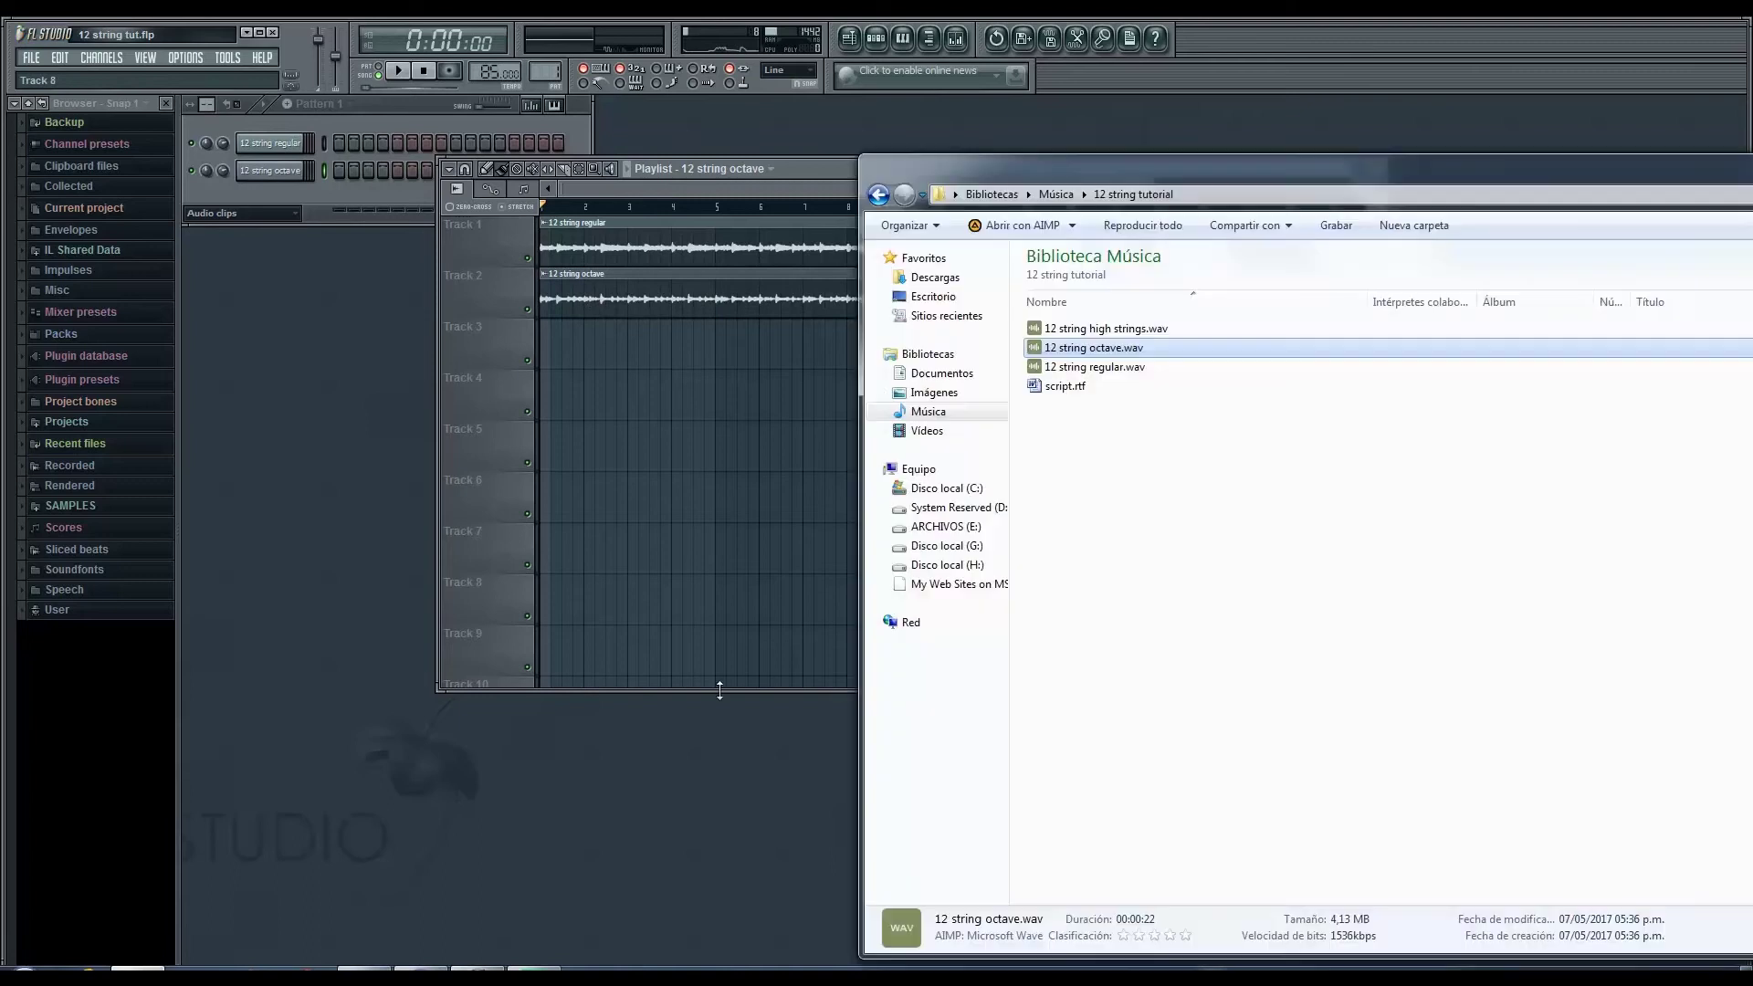
Step: Add "12 string high strings.wav" to Track 3 starting at bar 1 and play the three layered parts
{"action": "left_click_drag", "start_coordinate": [1156, 333], "coordinate": [749, 337]}
{"action": "left_click_drag", "start_coordinate": [882, 350], "coordinate": [678, 348]}
{"action": "left_click", "coordinate": [410, 72]}
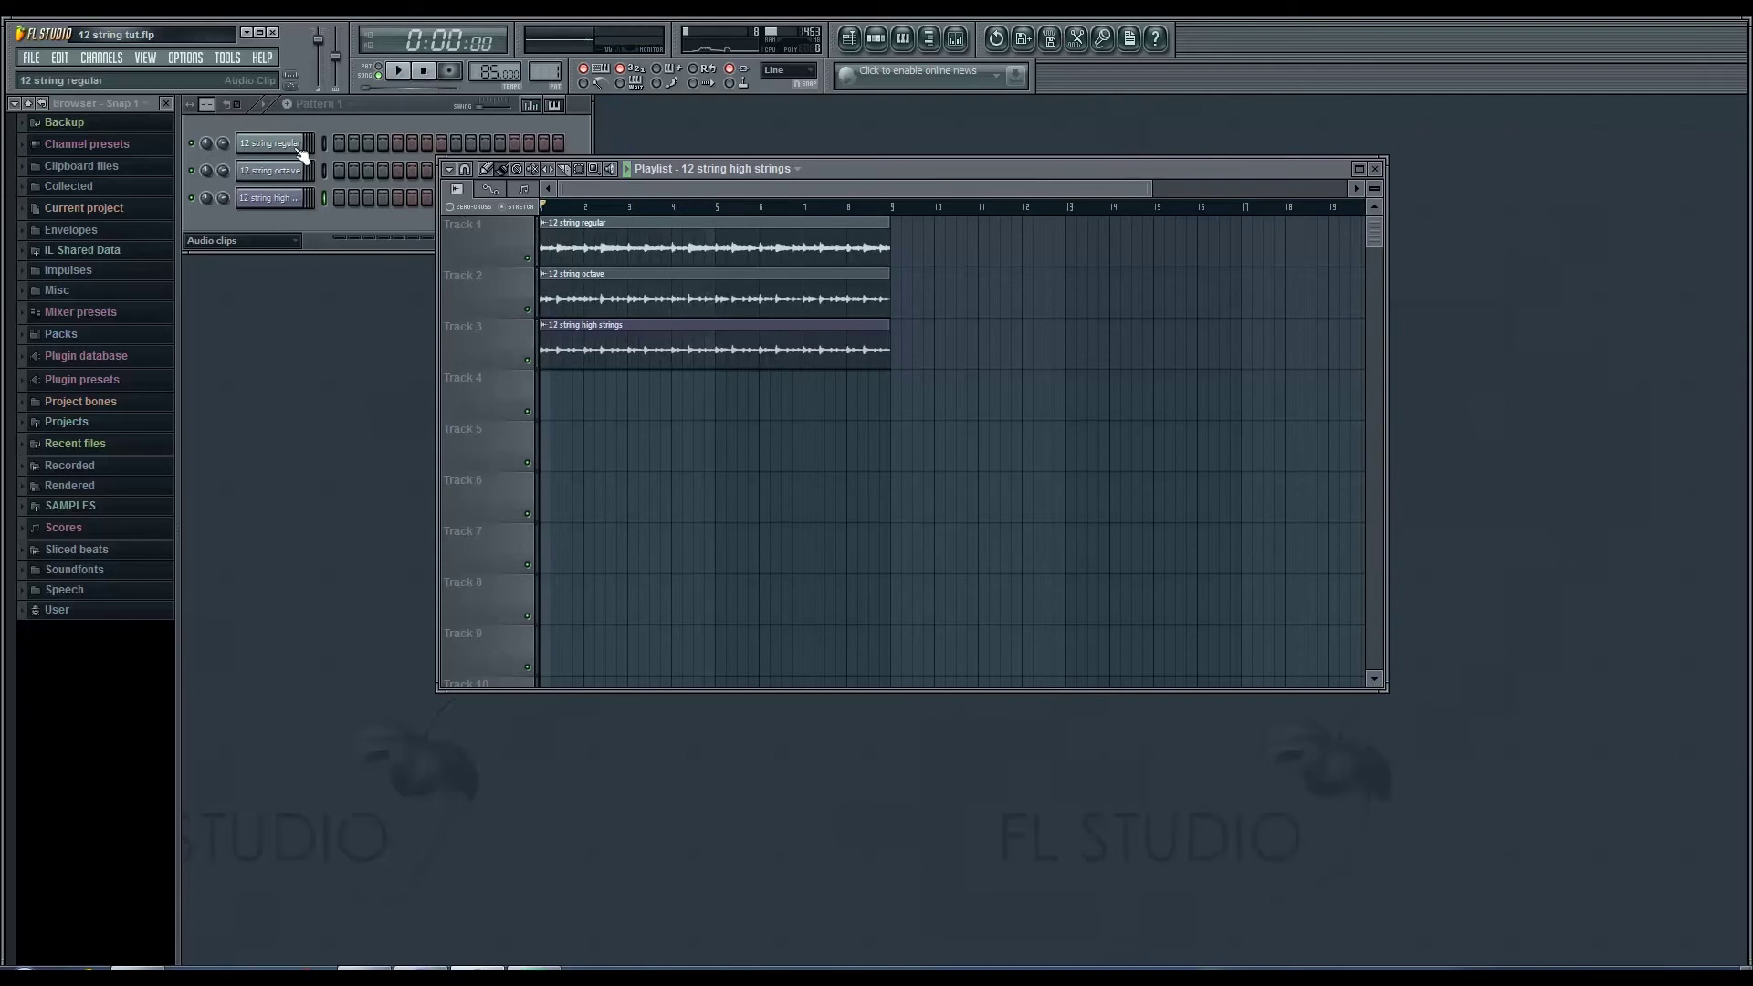
Step: Route the regular, octave and high strings audio channels to the FX mixer track
{"action": "left_click", "coordinate": [270, 143]}
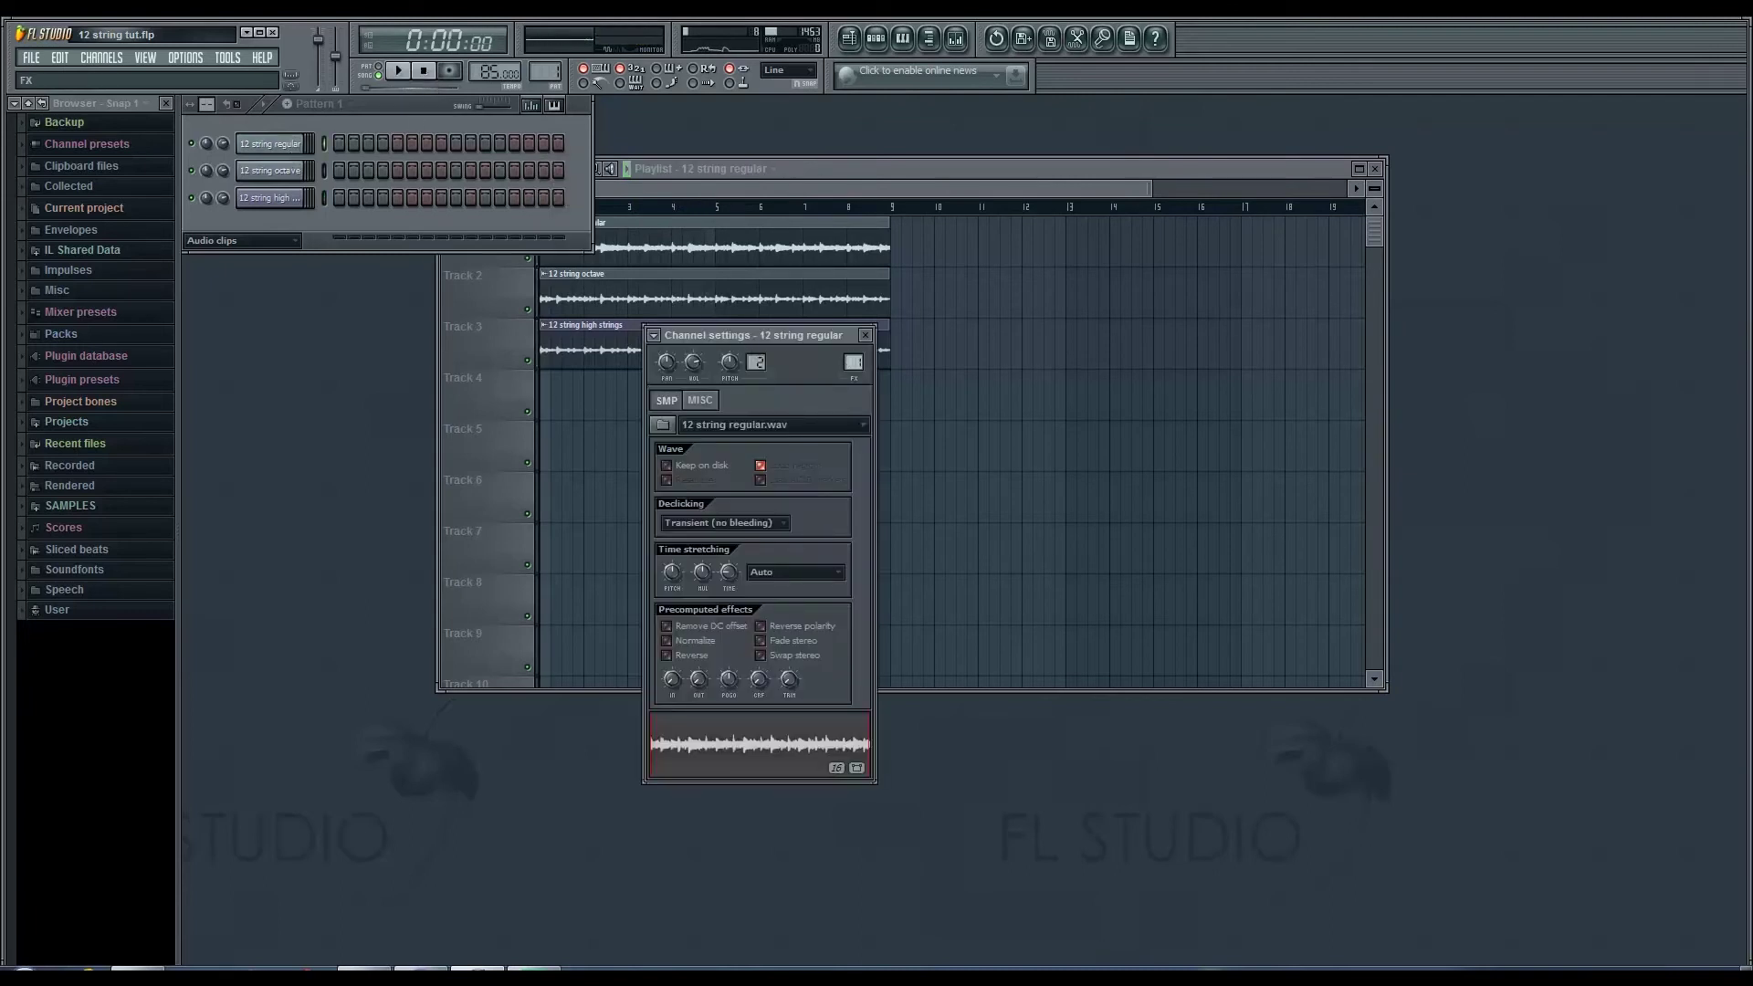
{"action": "left_click", "coordinate": [270, 171]}
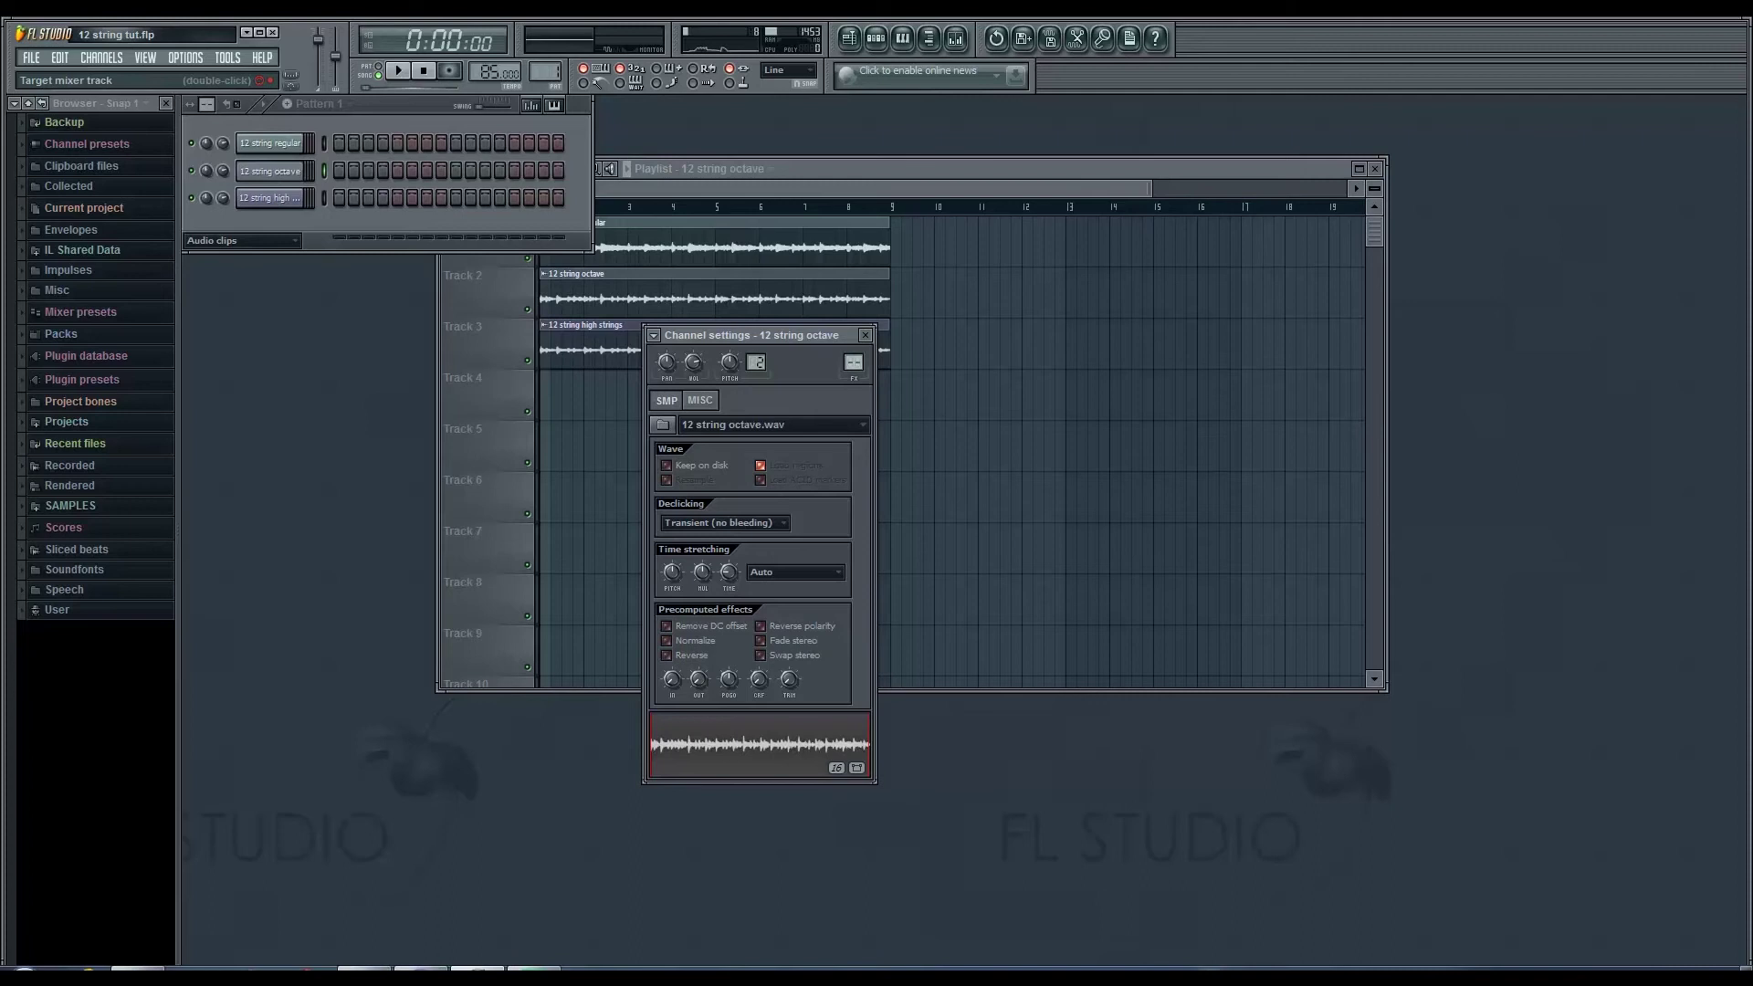
{"action": "key", "text": "Down"}
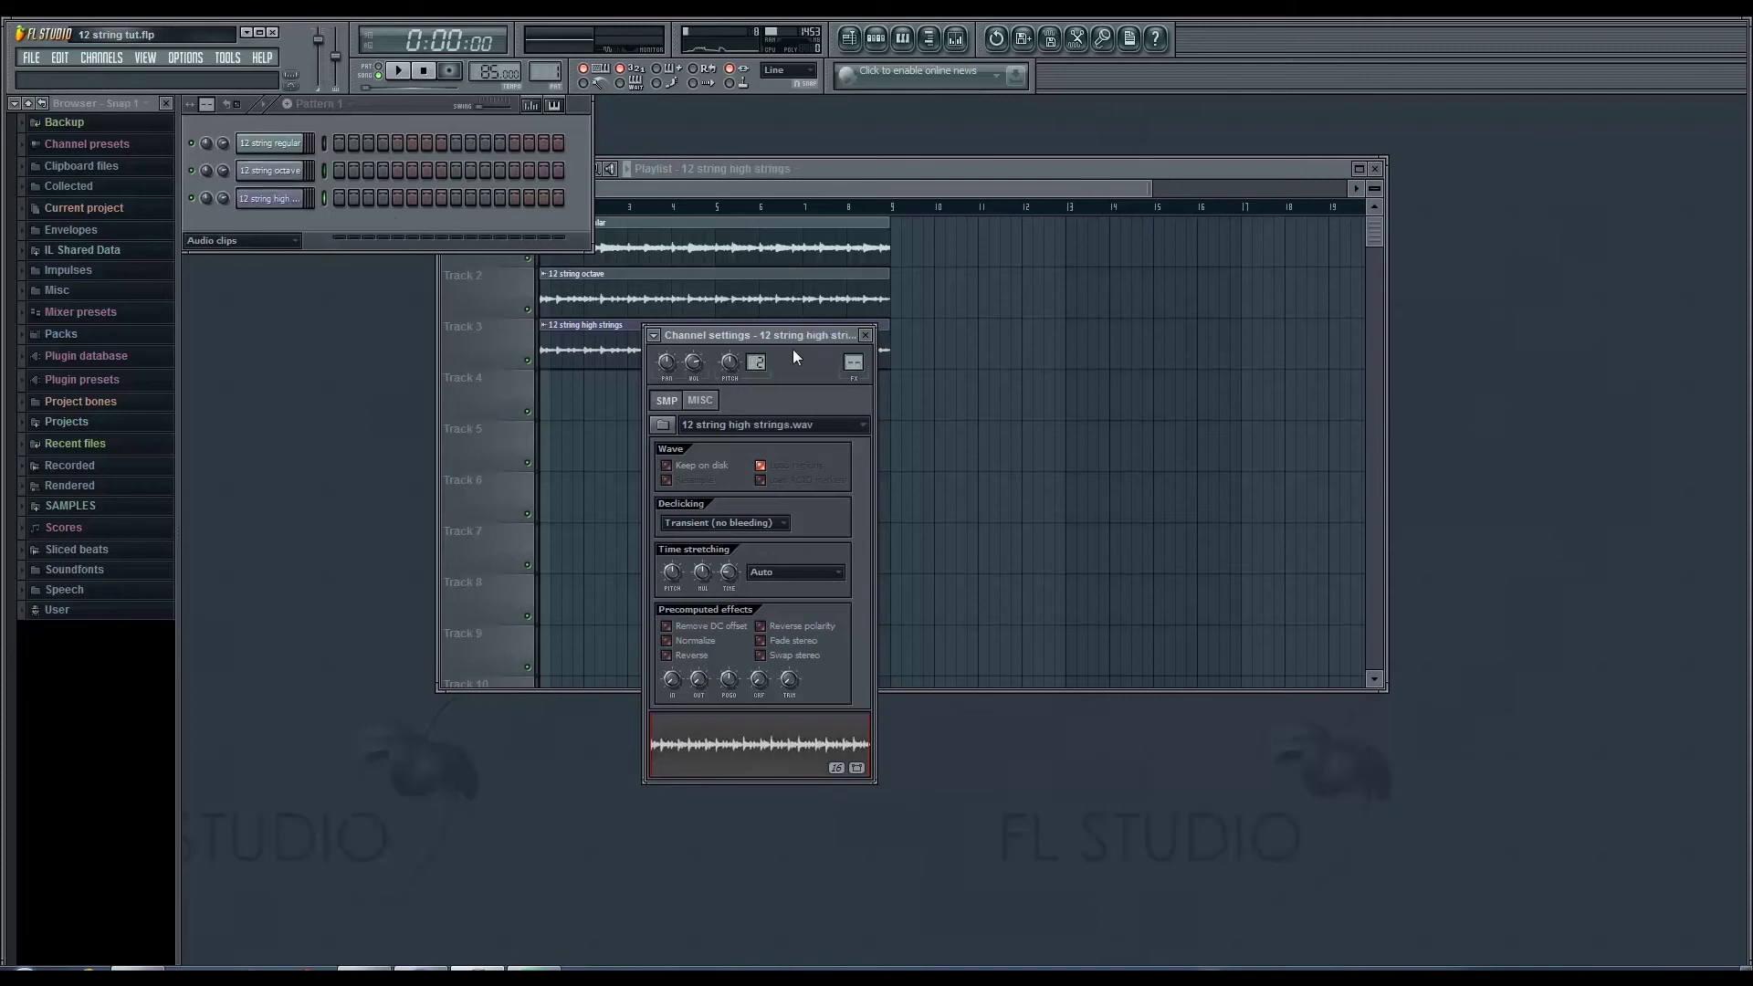
{"action": "left_click", "coordinate": [852, 362]}
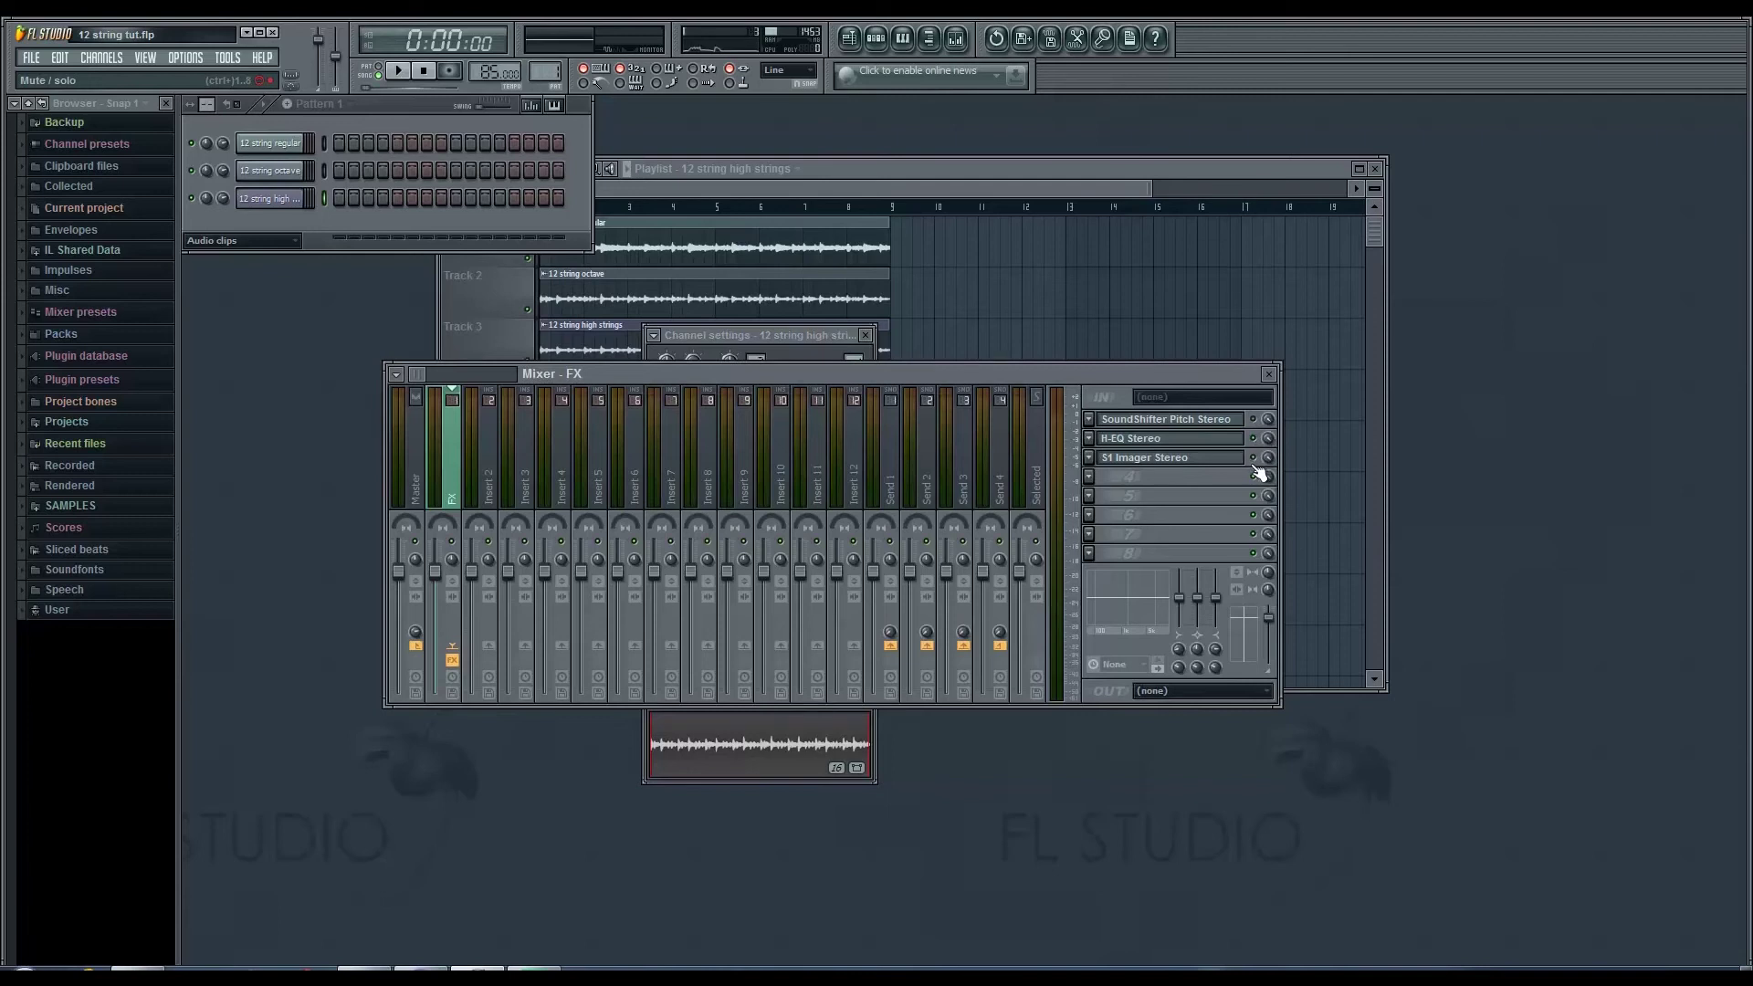
Step: Load the factory preset "Ac Guitar 1" into the H-EQ Stereo effect on the FX mixer track
{"action": "left_click", "coordinate": [1154, 439]}
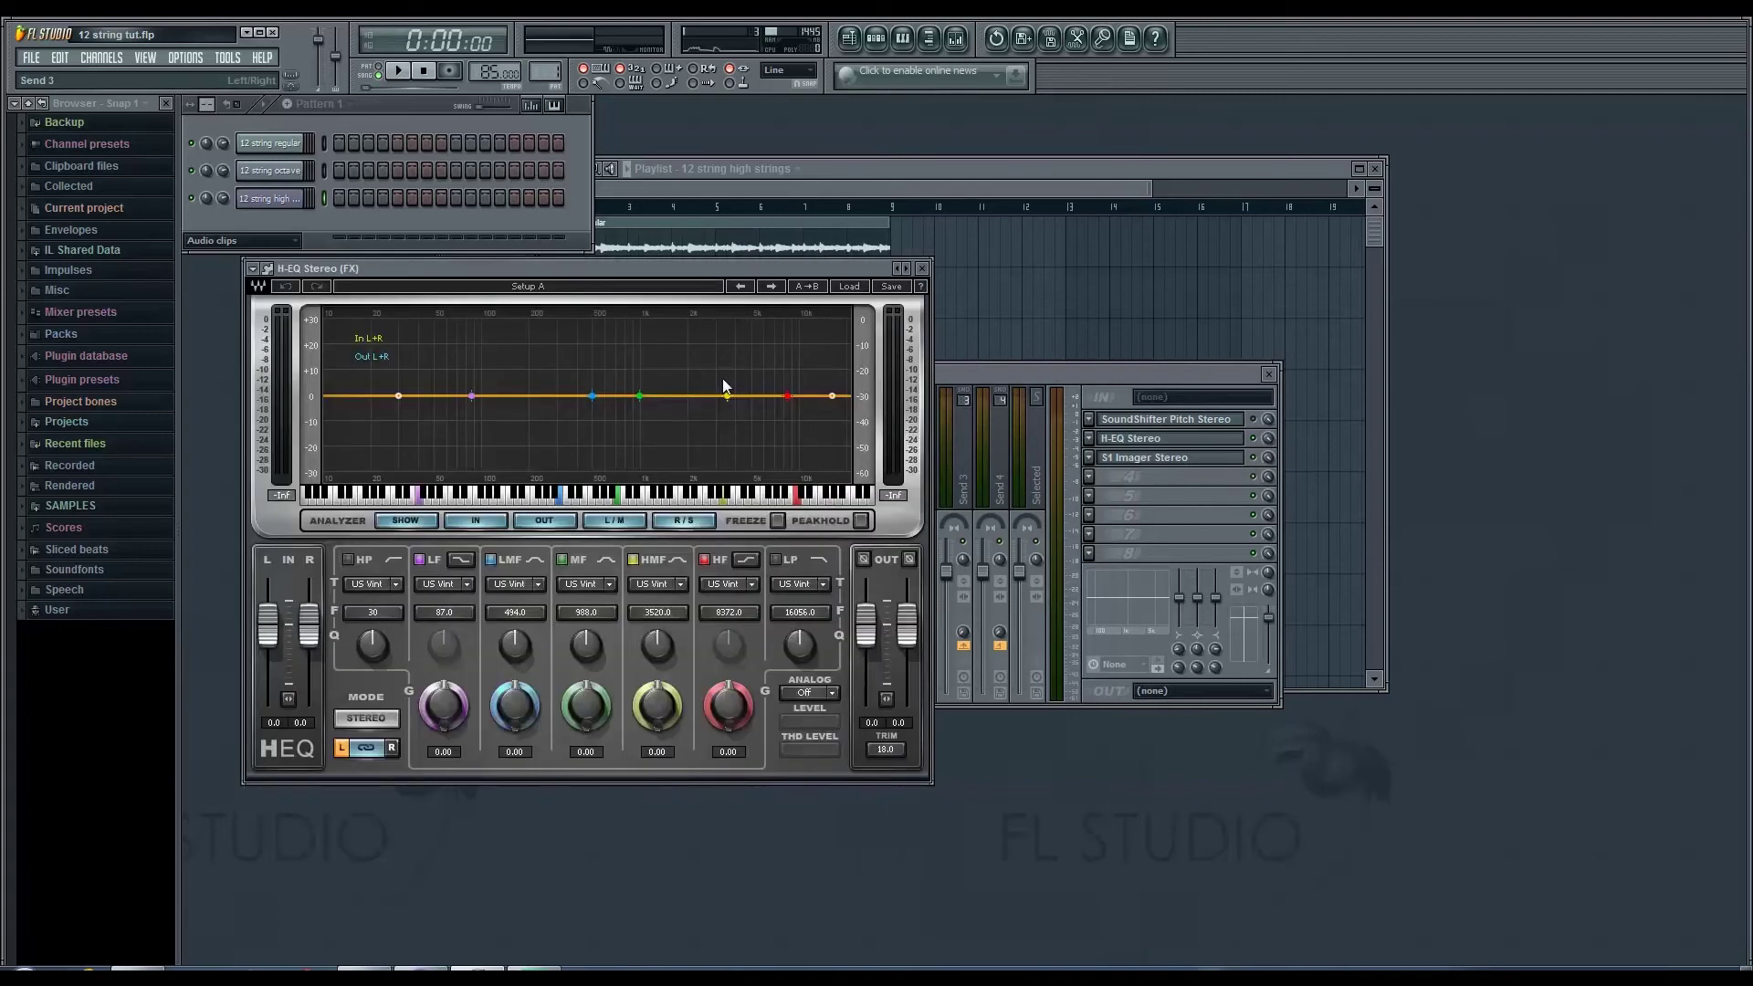
{"action": "left_click", "coordinate": [849, 286]}
{"action": "mouse_move", "coordinate": [908, 408]}
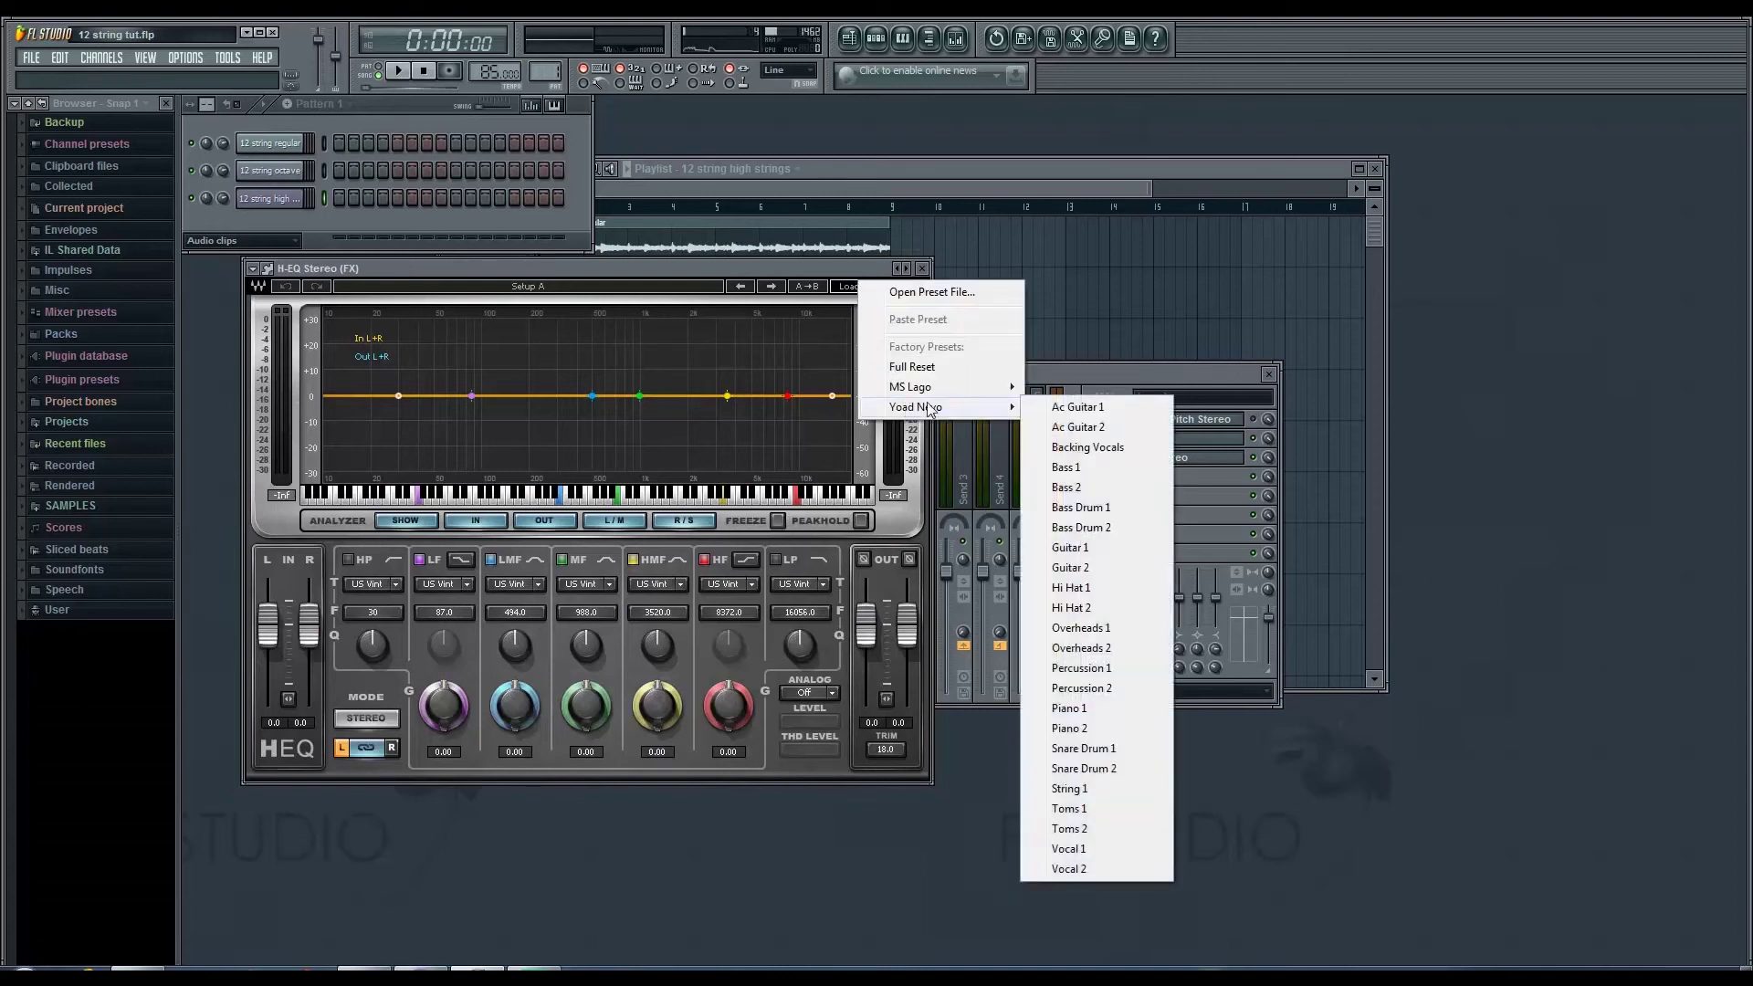
{"action": "left_click", "coordinate": [1050, 406]}
Step: Listen to the layered guitars through the equalizer, close the H-EQ and channel settings windows, and stop playback
{"action": "left_click", "coordinate": [398, 70]}
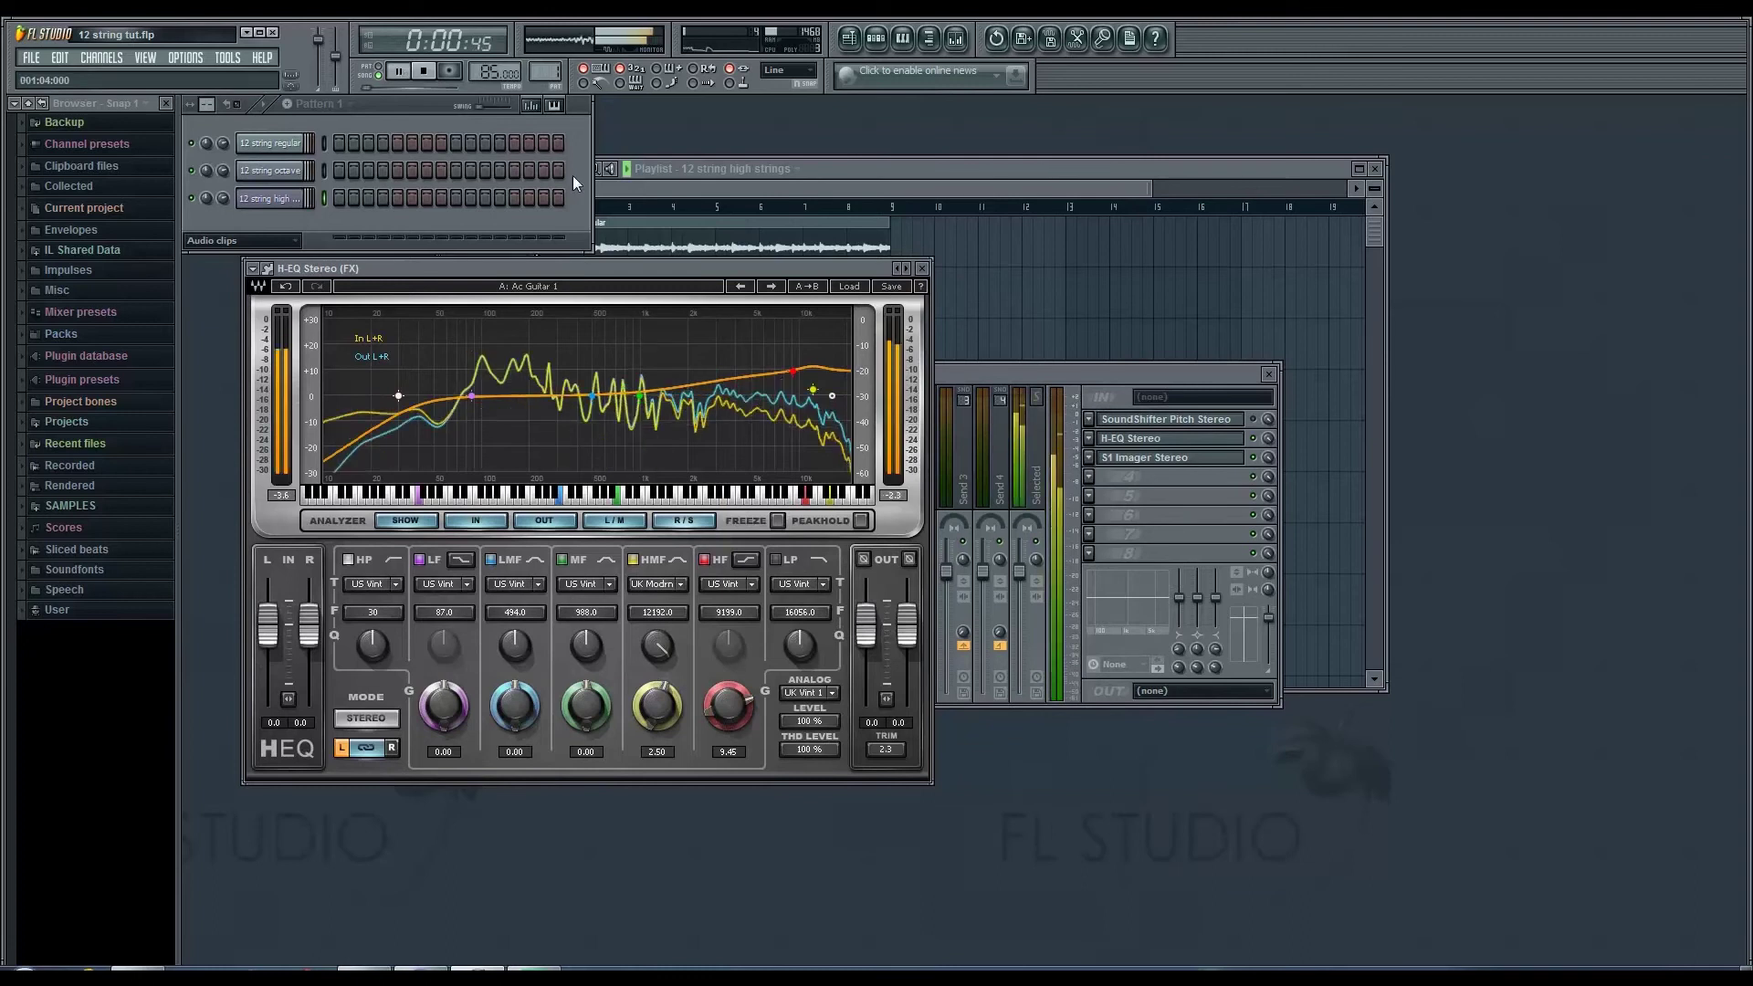
{"action": "left_click", "coordinate": [924, 270]}
{"action": "left_click", "coordinate": [872, 337]}
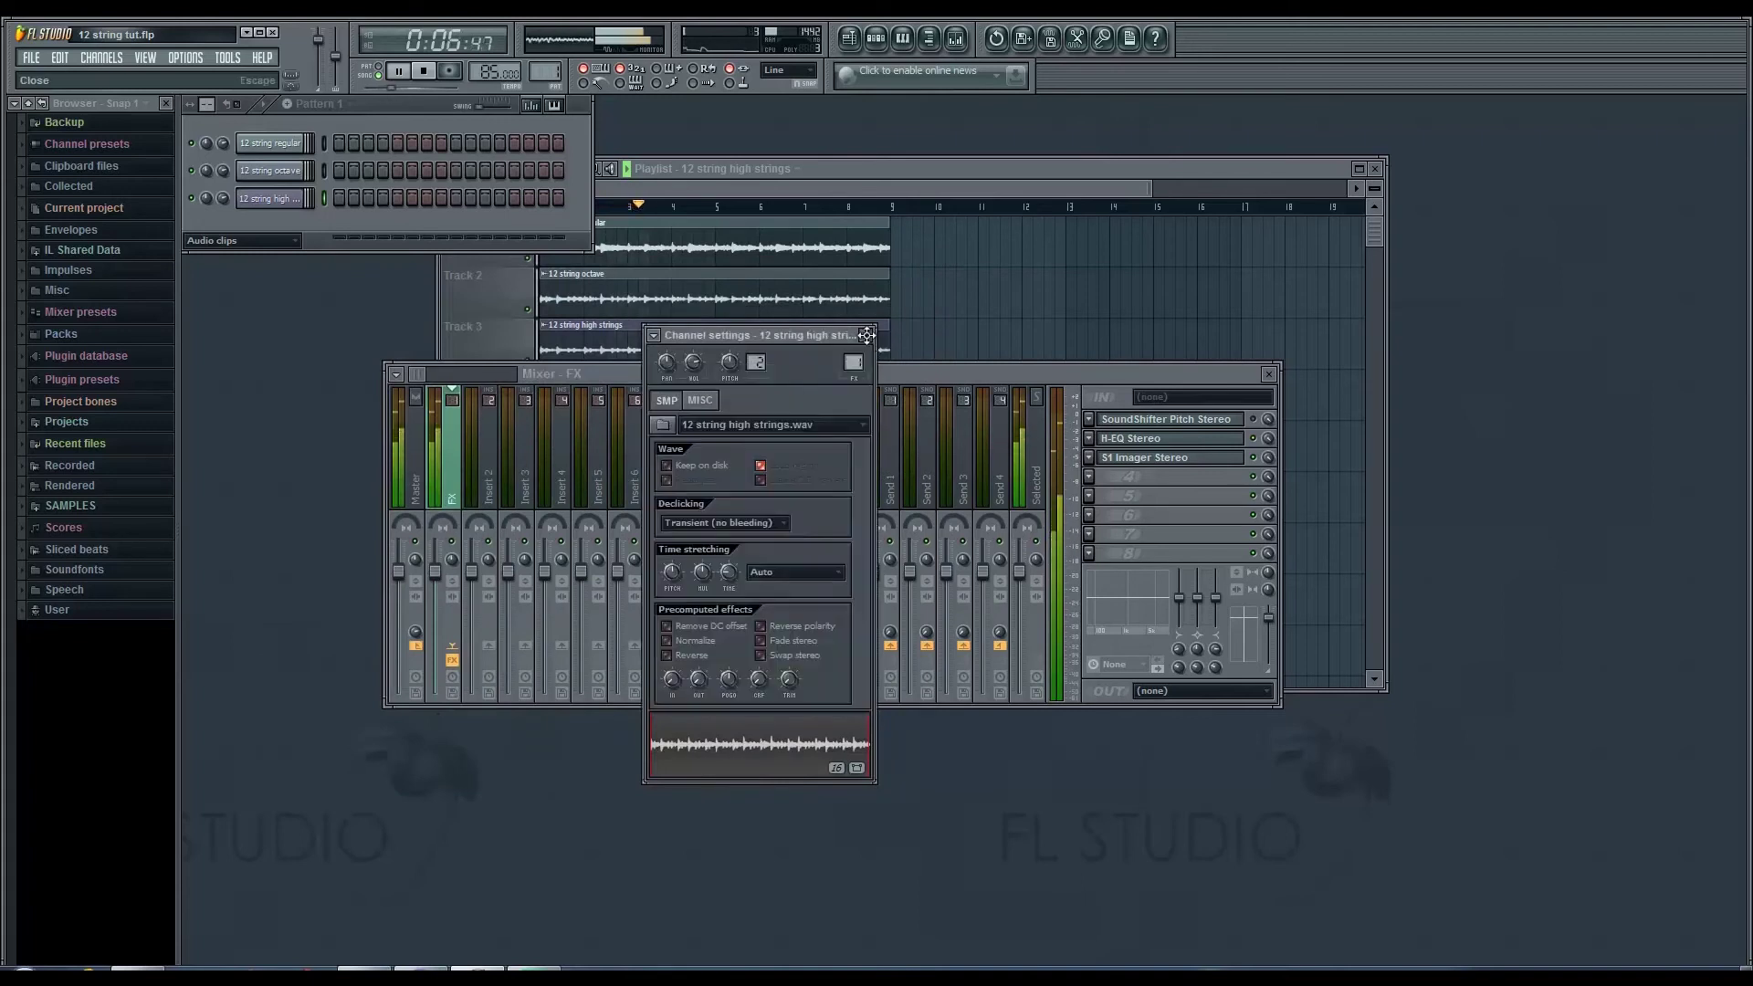
{"action": "left_click", "coordinate": [865, 335]}
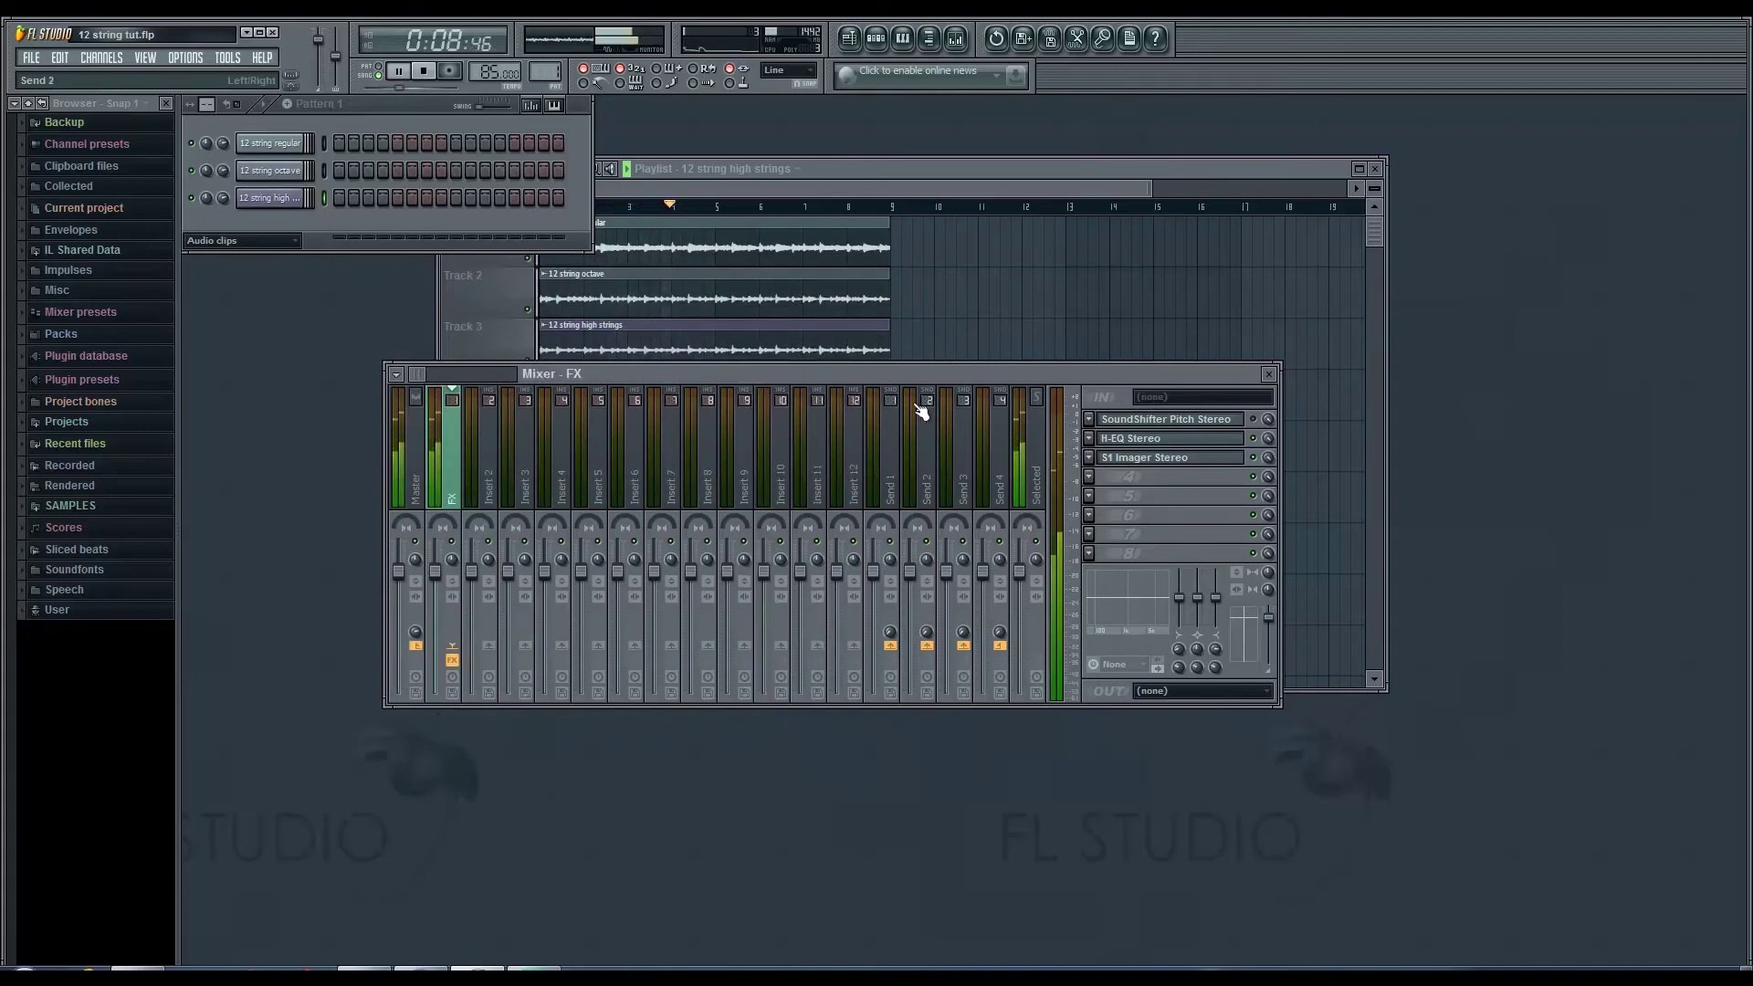
{"action": "left_click", "coordinate": [426, 71]}
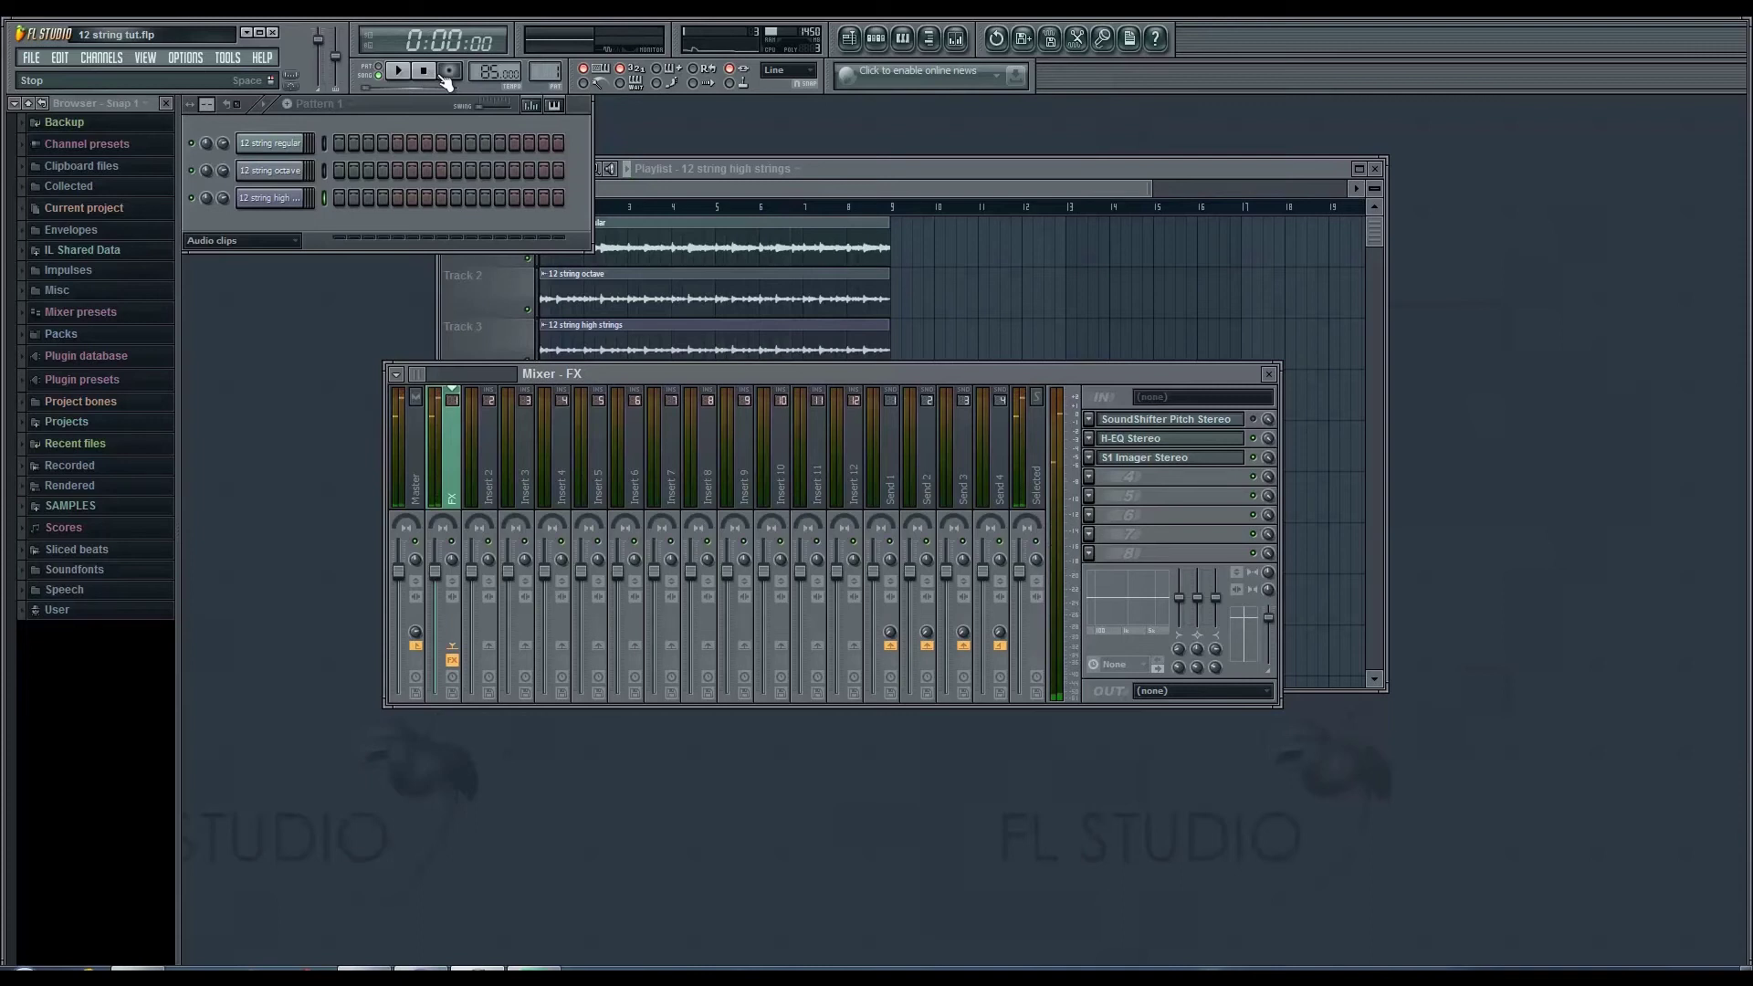
Step: Widen the S1 Imager on the FX mixer track to a width of 1.95, listen to the mix, and close the plugin
{"action": "left_click", "coordinate": [1217, 458]}
{"action": "left_click_drag", "start_coordinate": [363, 444], "coordinate": [362, 409]}
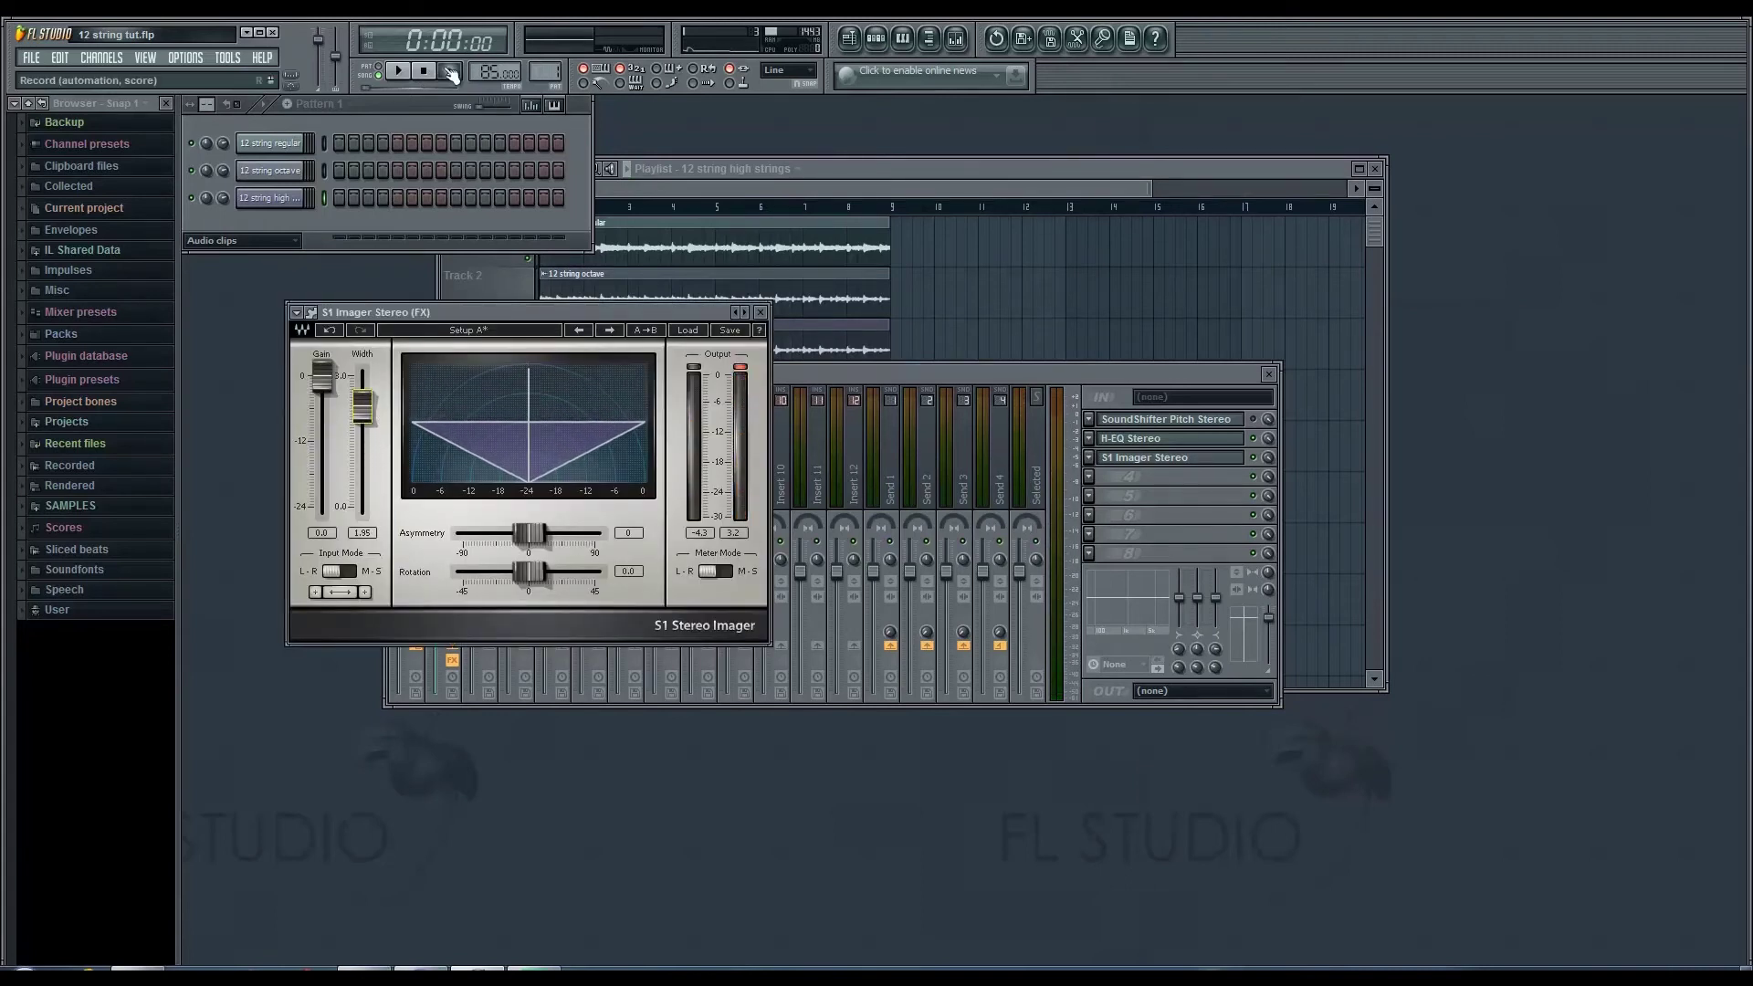
{"action": "key", "text": "space"}
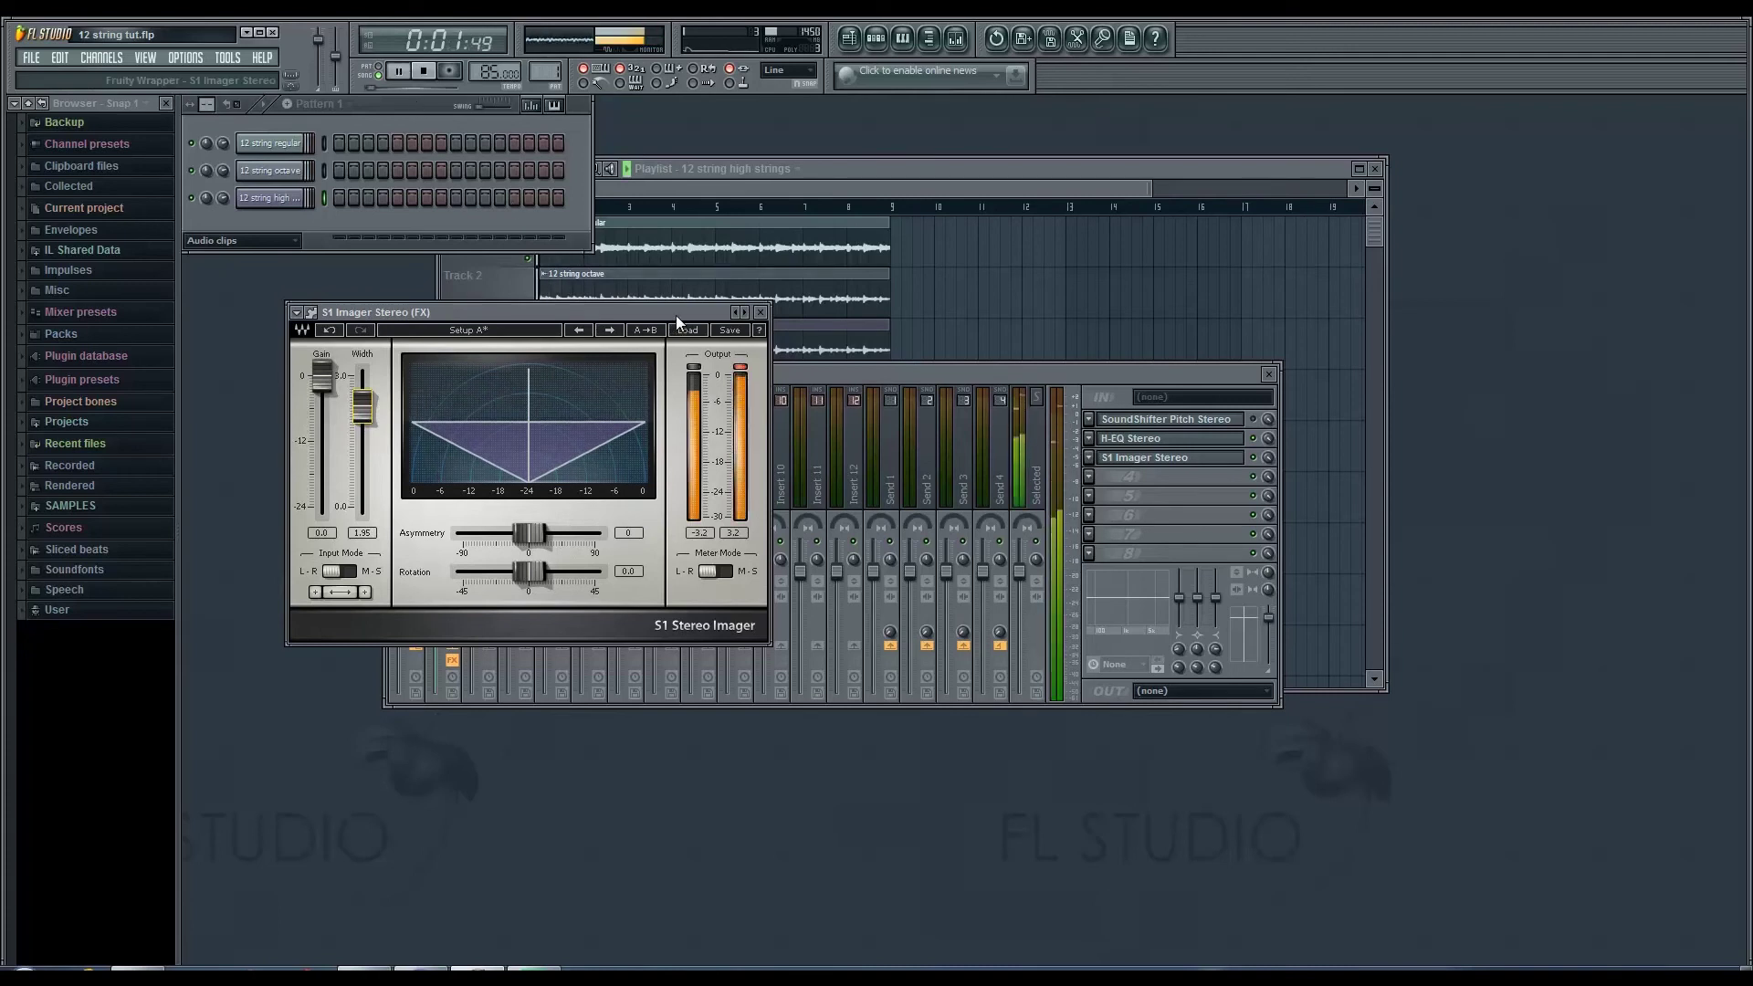
{"action": "left_click", "coordinate": [760, 312]}
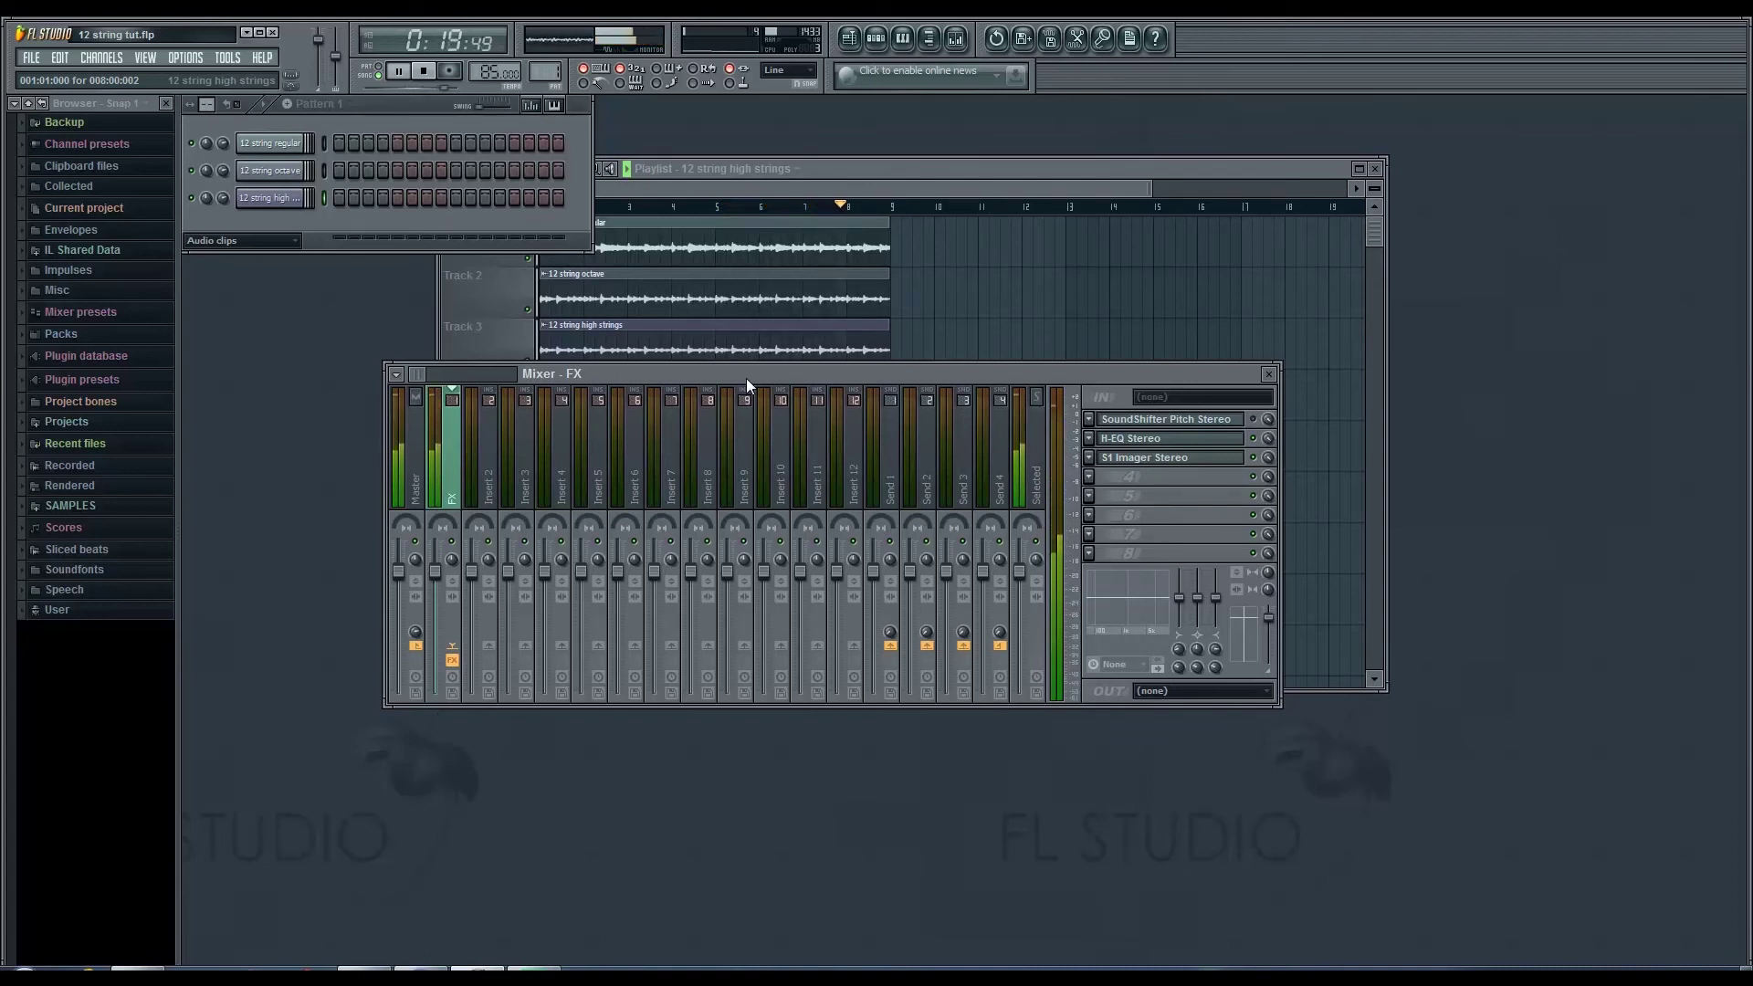
{"action": "left_click", "coordinate": [423, 71]}
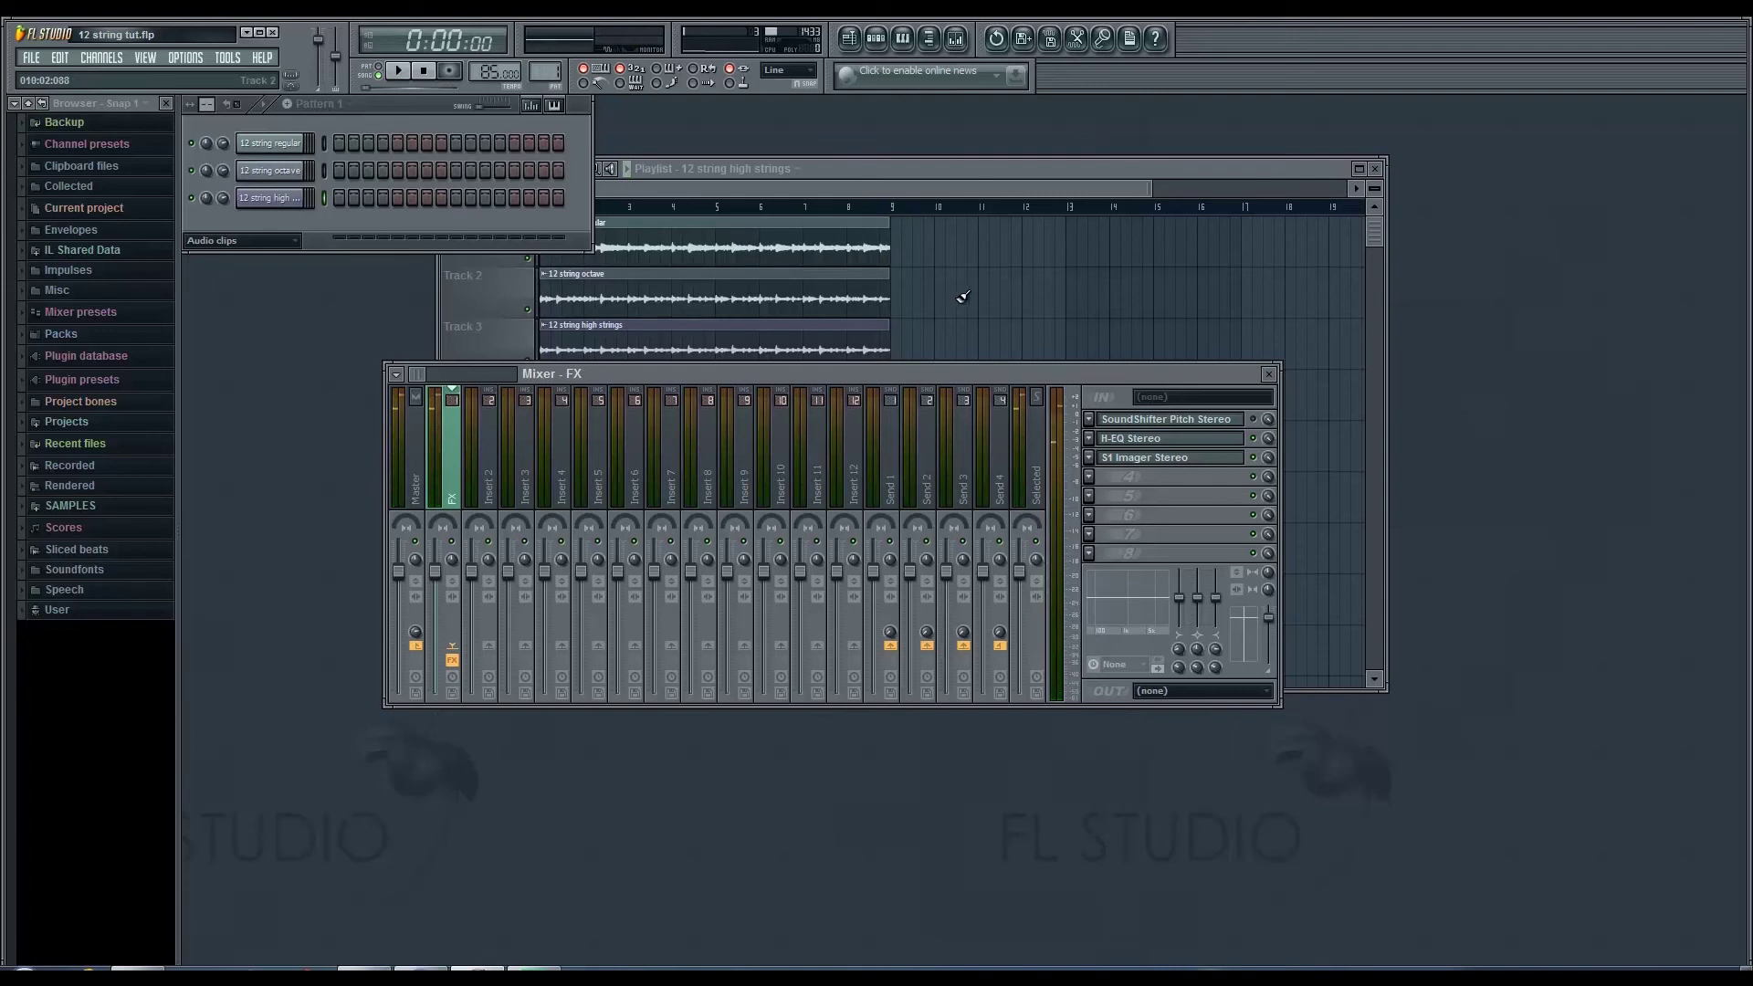
Step: Render the playlist song as the WAV file "12 string guitar.wav" in the 12 string tutorial folder
{"action": "left_click", "coordinate": [919, 184]}
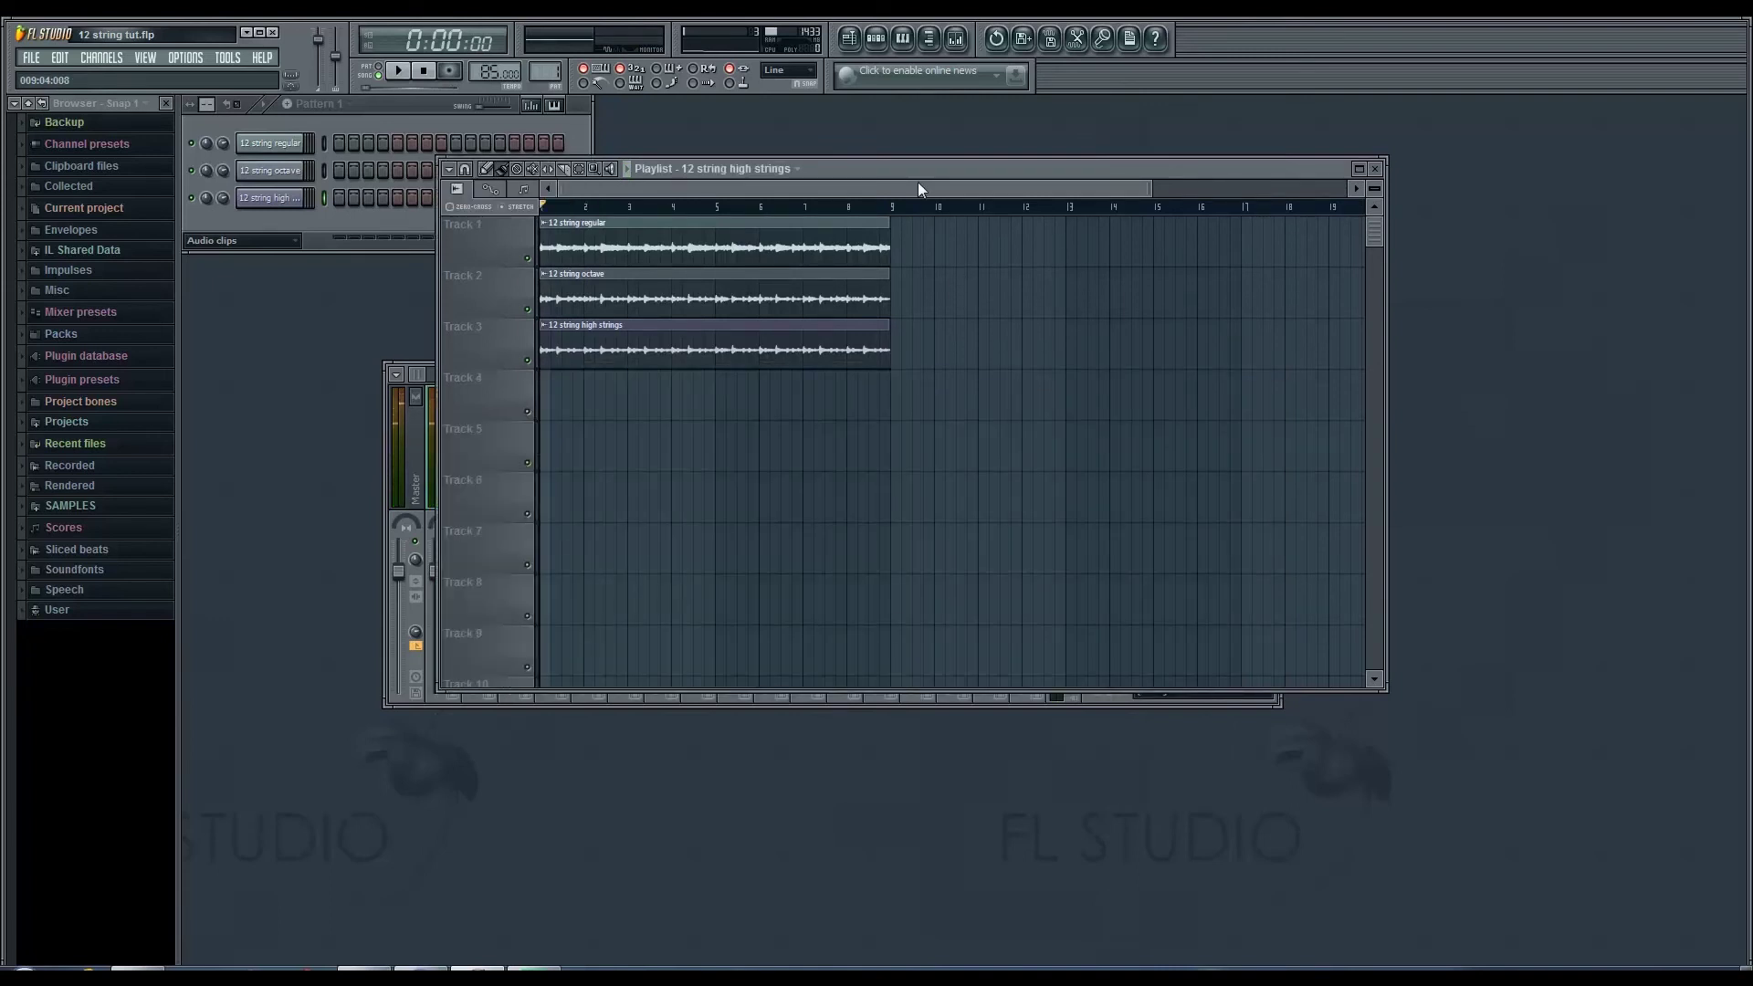
{"action": "key", "text": "ctrl+r"}
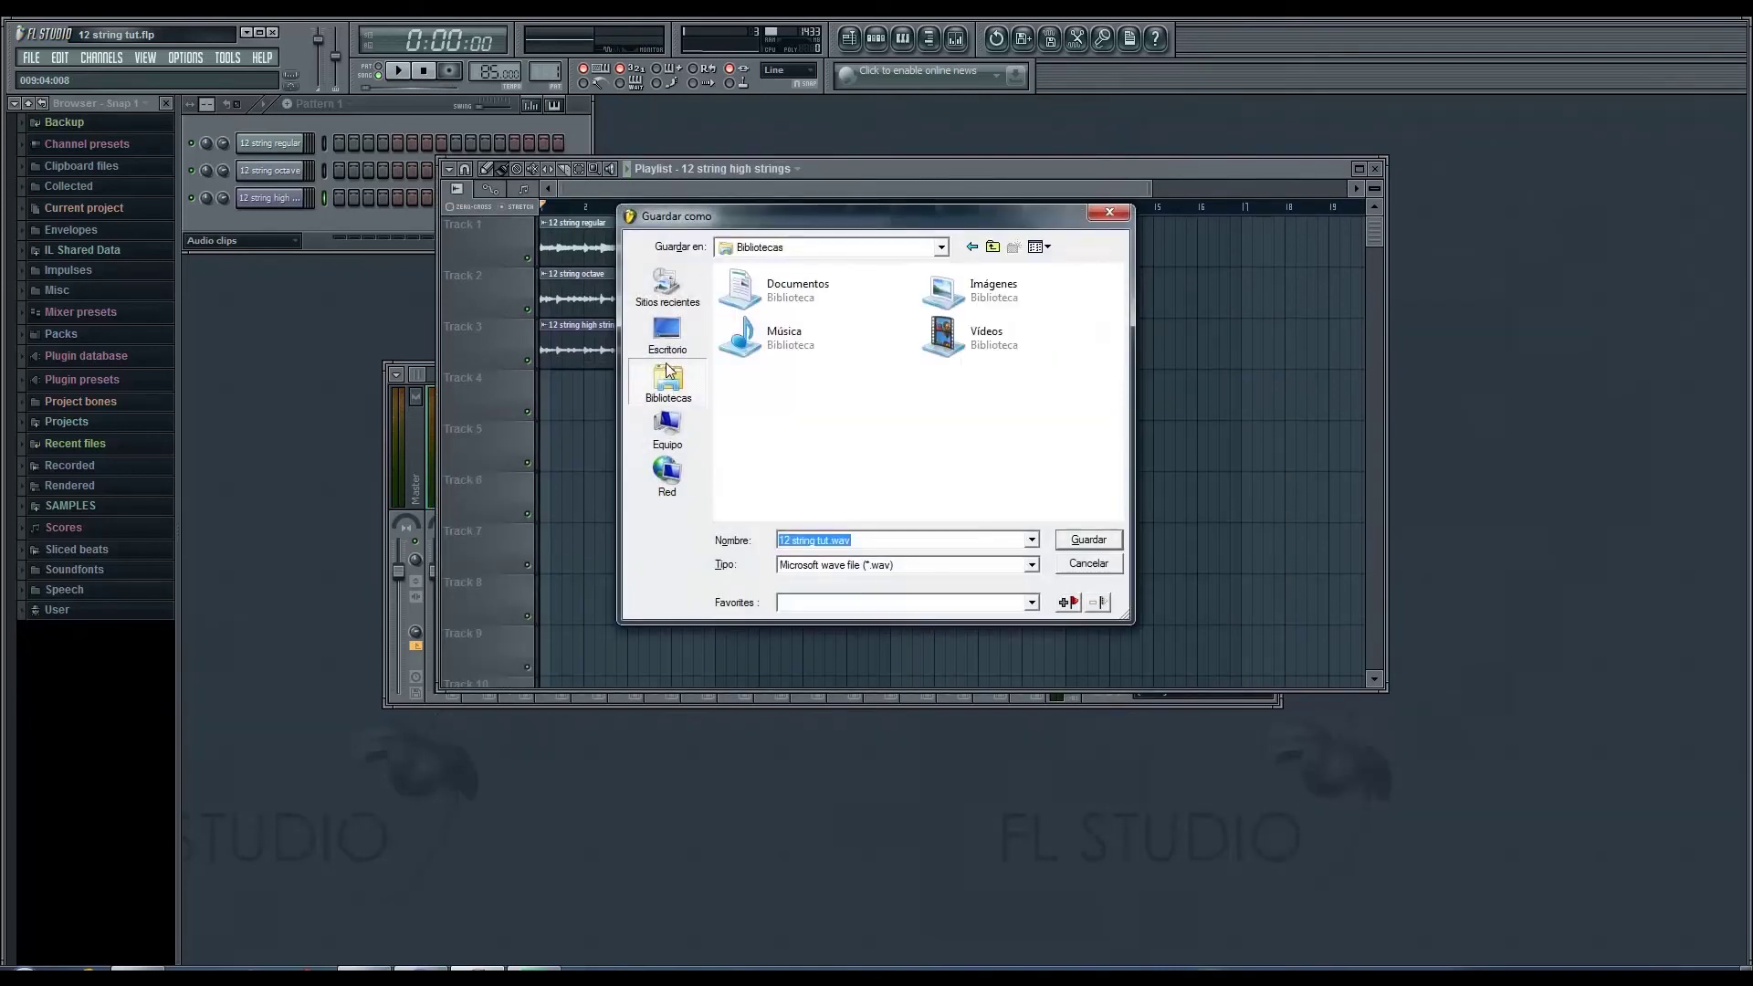
{"action": "double_click", "coordinate": [798, 287]}
{"action": "double_click", "coordinate": [771, 290]}
{"action": "left_click", "coordinate": [885, 537]}
{"action": "left_click", "coordinate": [885, 538]}
{"action": "key", "text": "Left"}
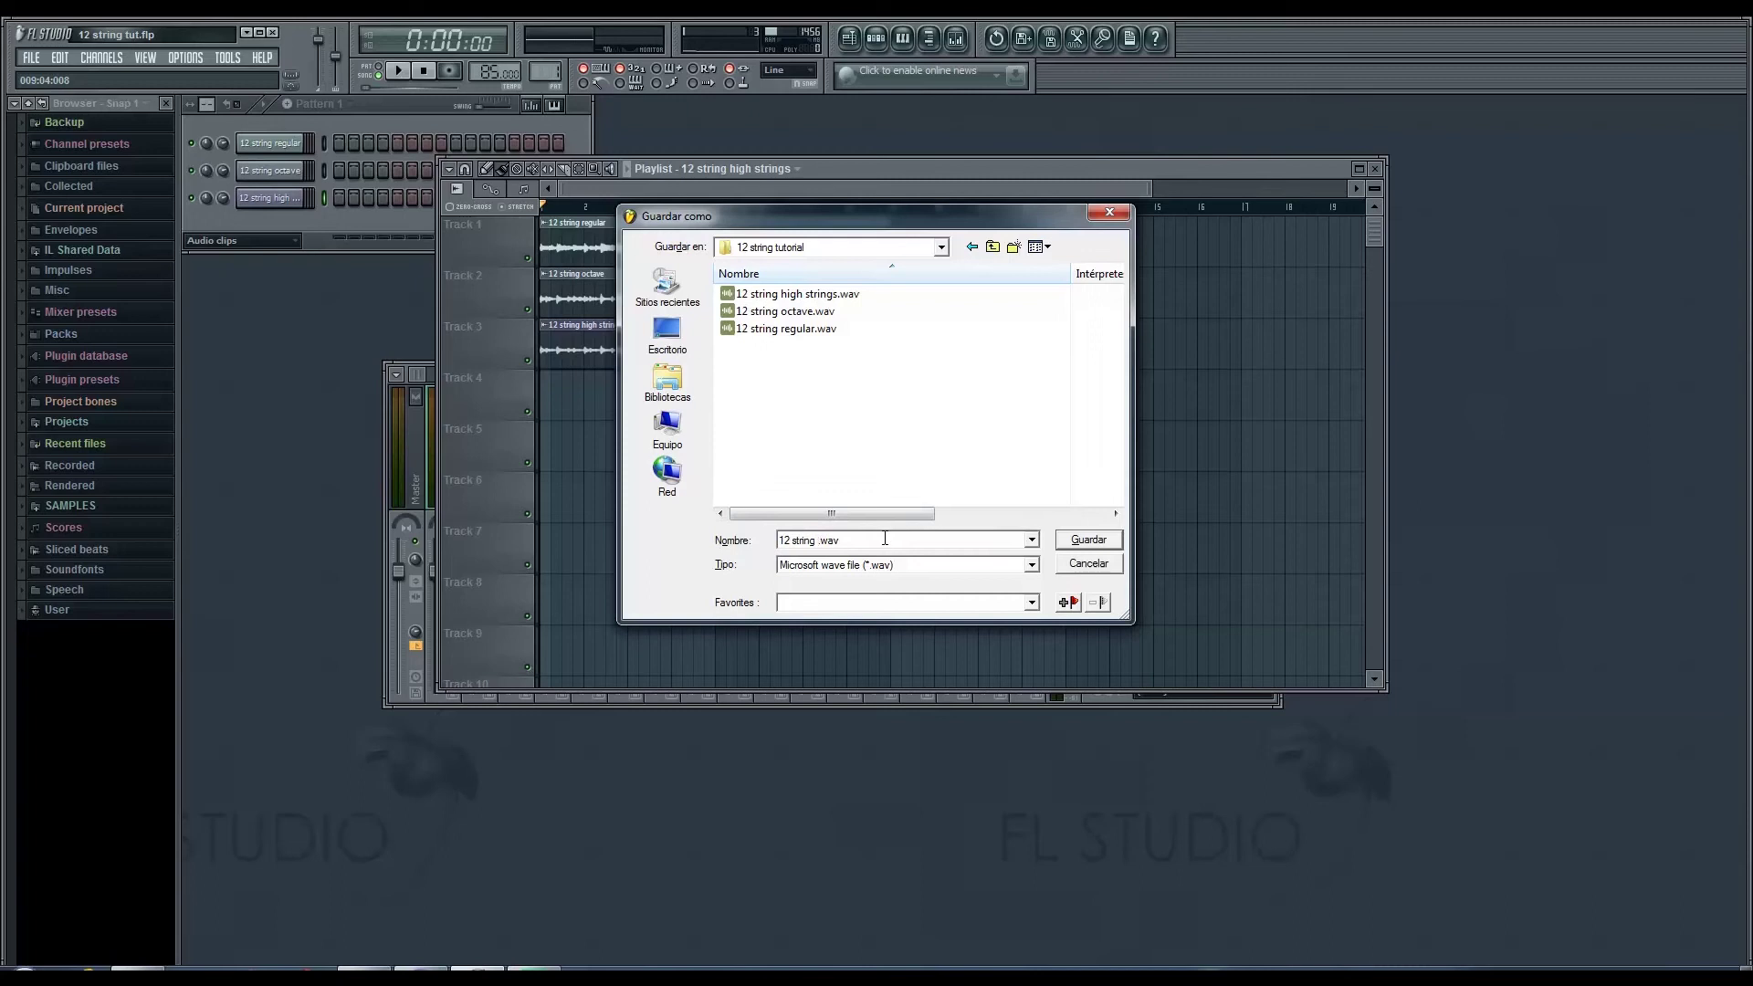
{"action": "key", "text": "Return"}
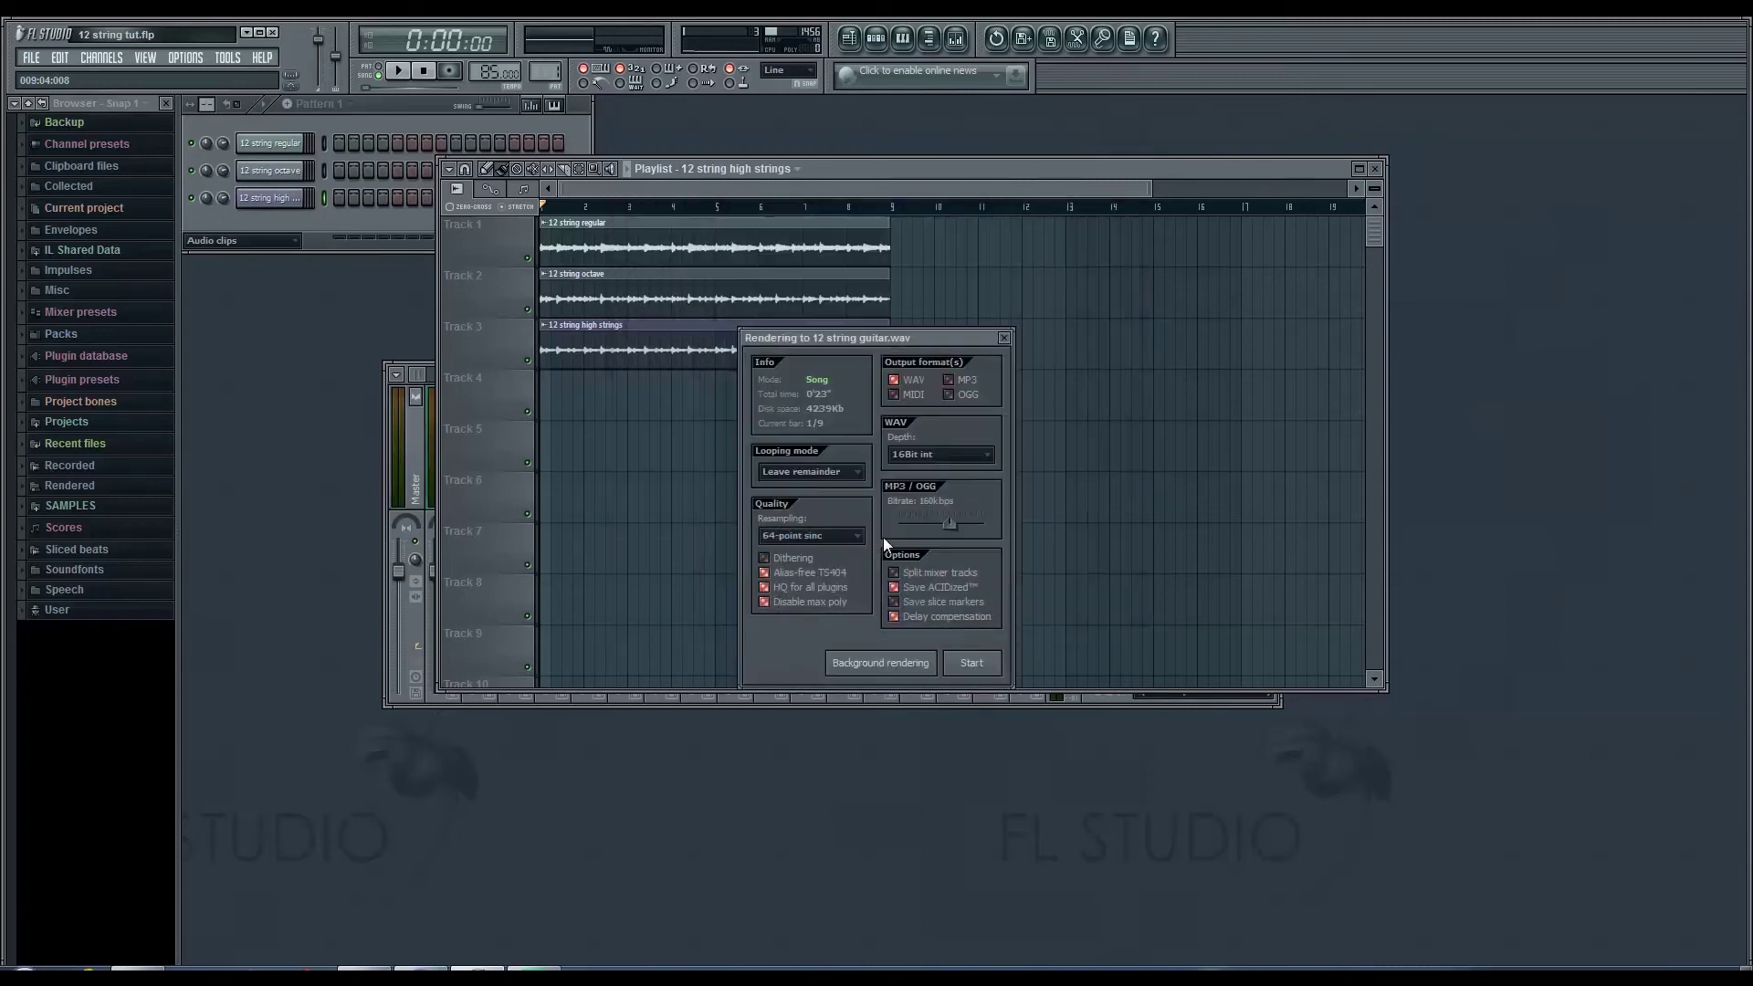
{"action": "left_click", "coordinate": [972, 663]}
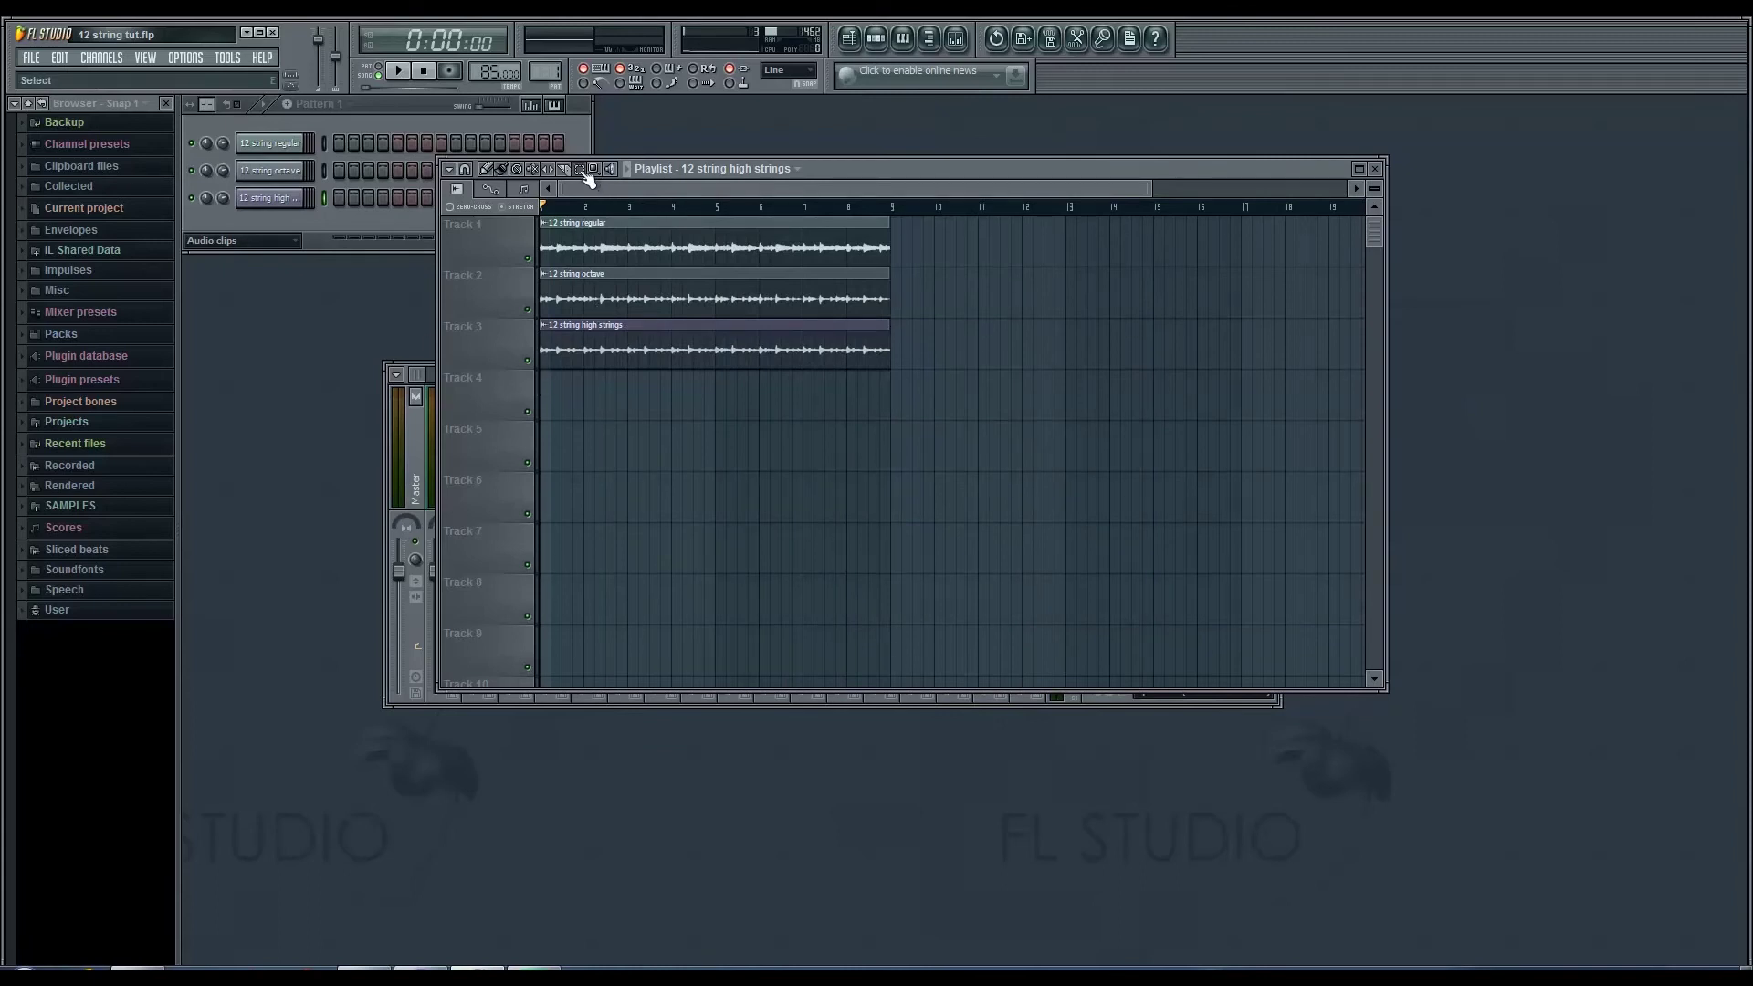
Step: Delete the regular, octave and high strings clips from Tracks 1 to 3 of the playlist
{"action": "left_click_drag", "start_coordinate": [587, 418], "coordinate": [666, 239]}
{"action": "key", "text": "Delete"}
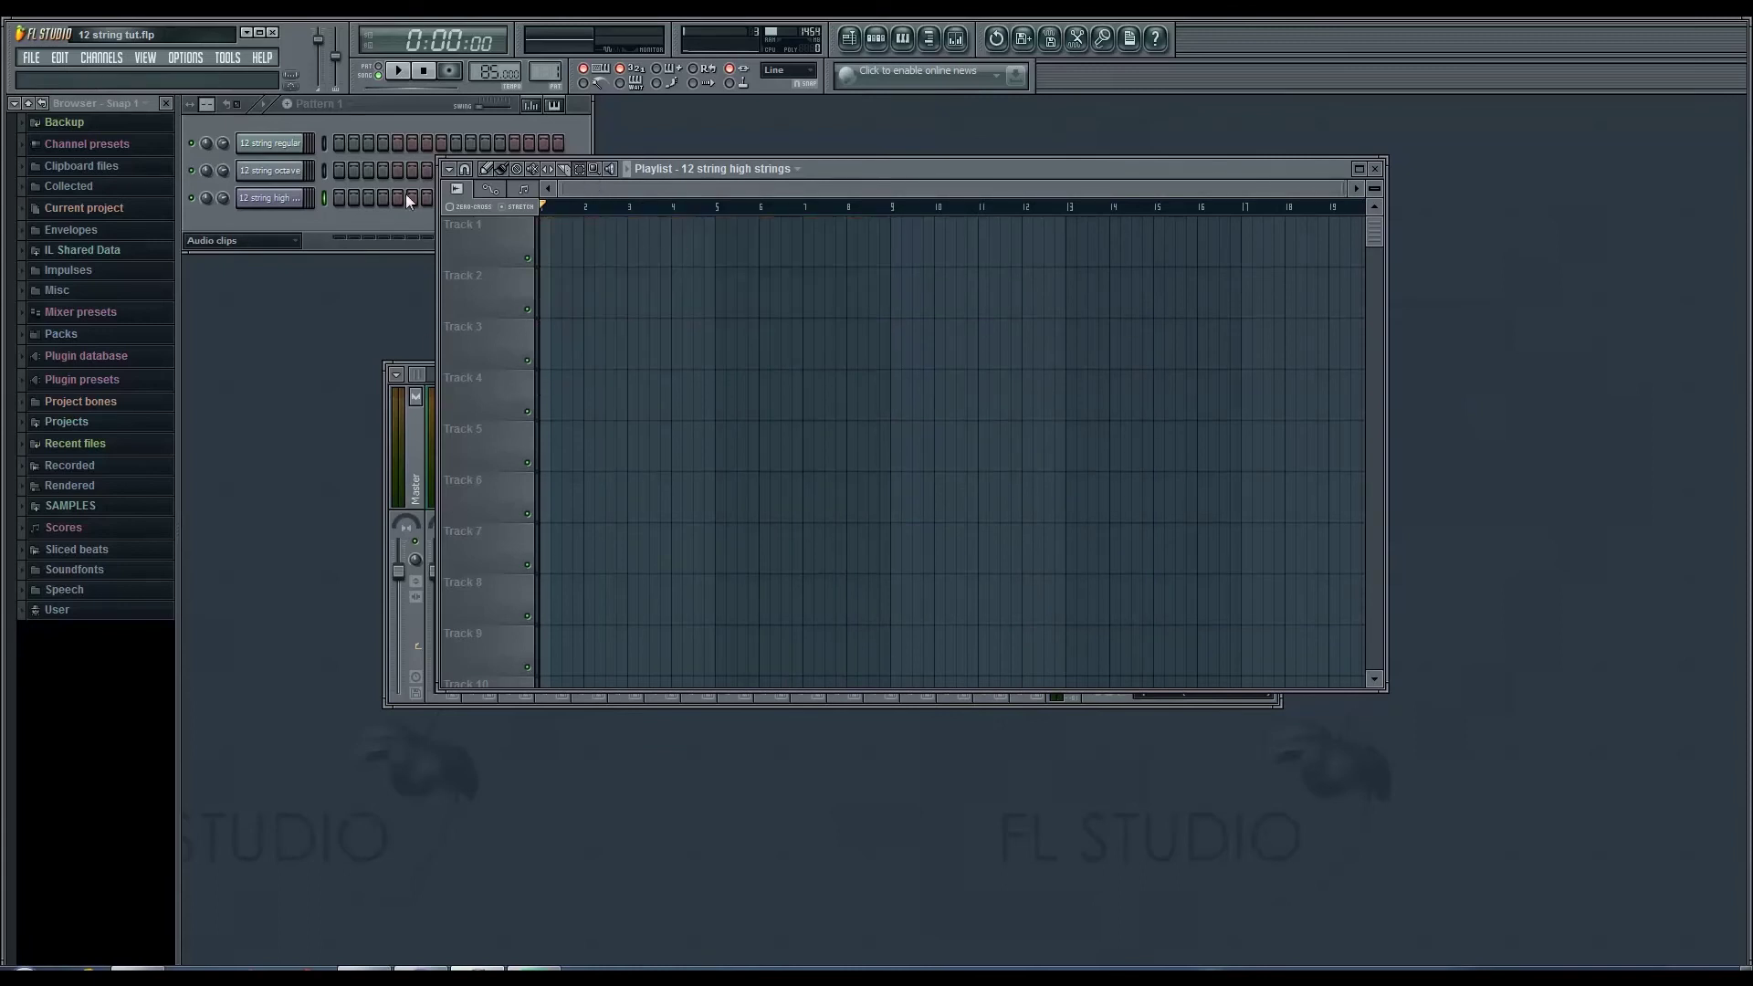
Step: Add the rendered "12 string guitar.wav" to Track 1 of the playlist starting at bar 1 and play it
{"action": "left_click", "coordinate": [477, 969]}
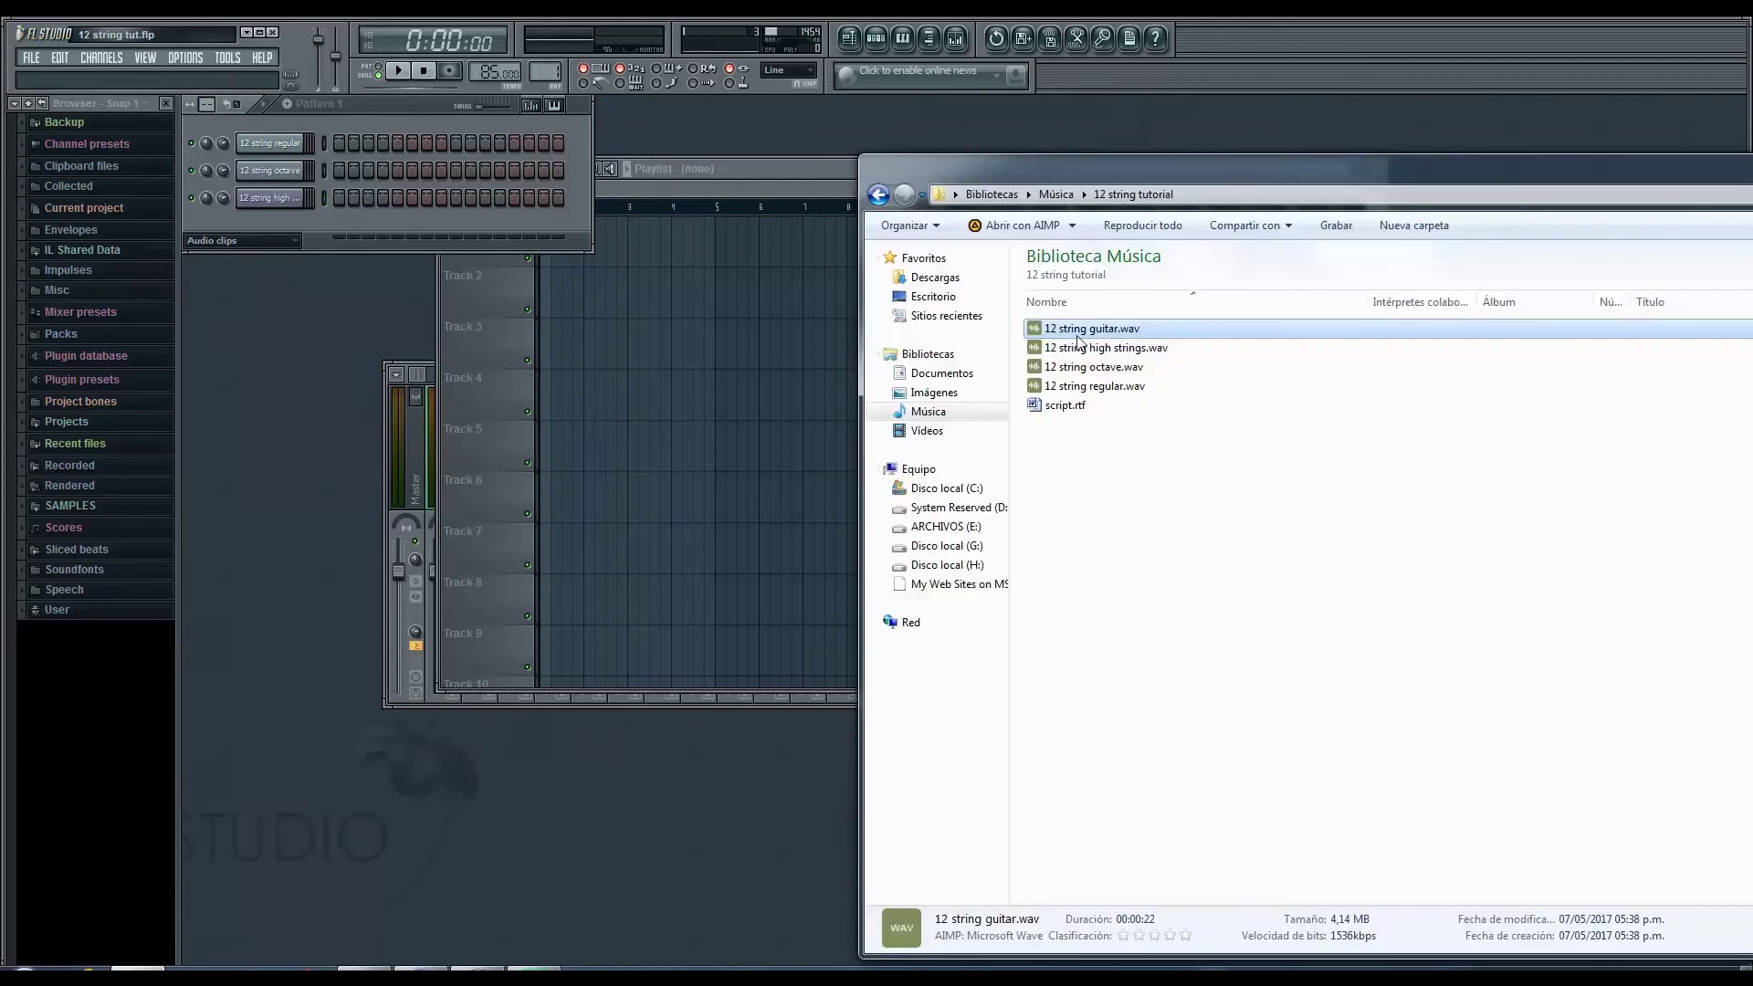
{"action": "left_click_drag", "start_coordinate": [1086, 338], "coordinate": [649, 241]}
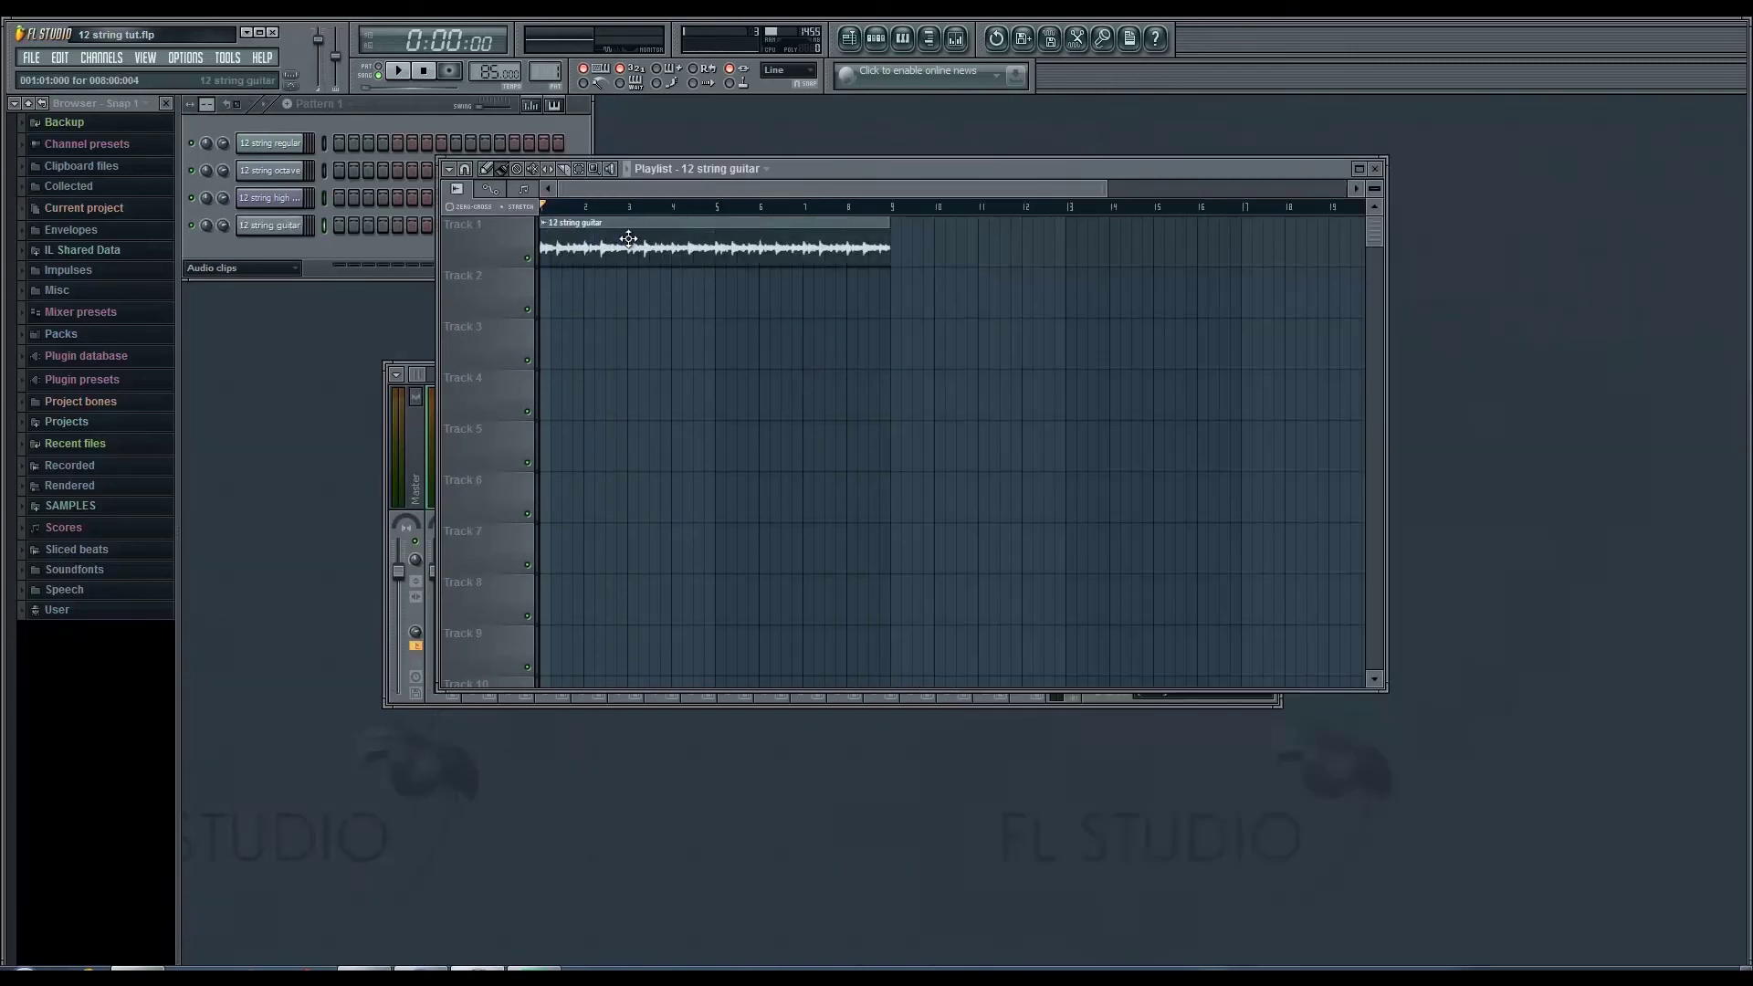
{"action": "left_click", "coordinate": [398, 71]}
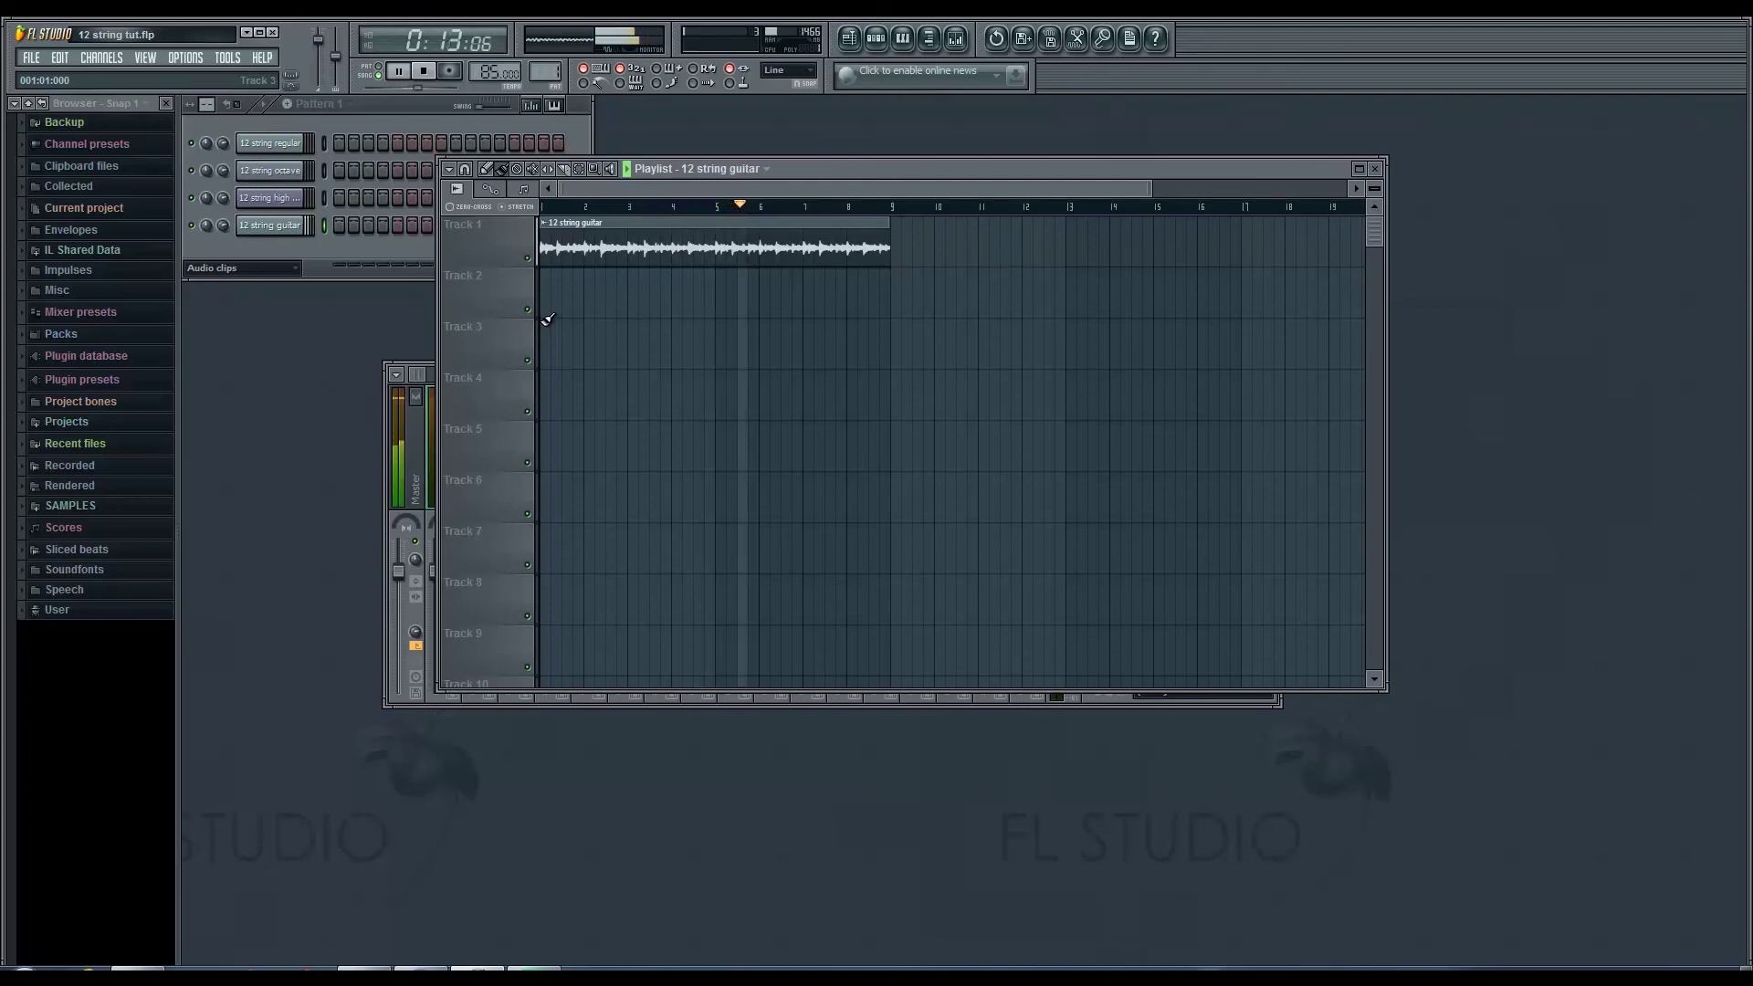
{"action": "left_click", "coordinate": [425, 72]}
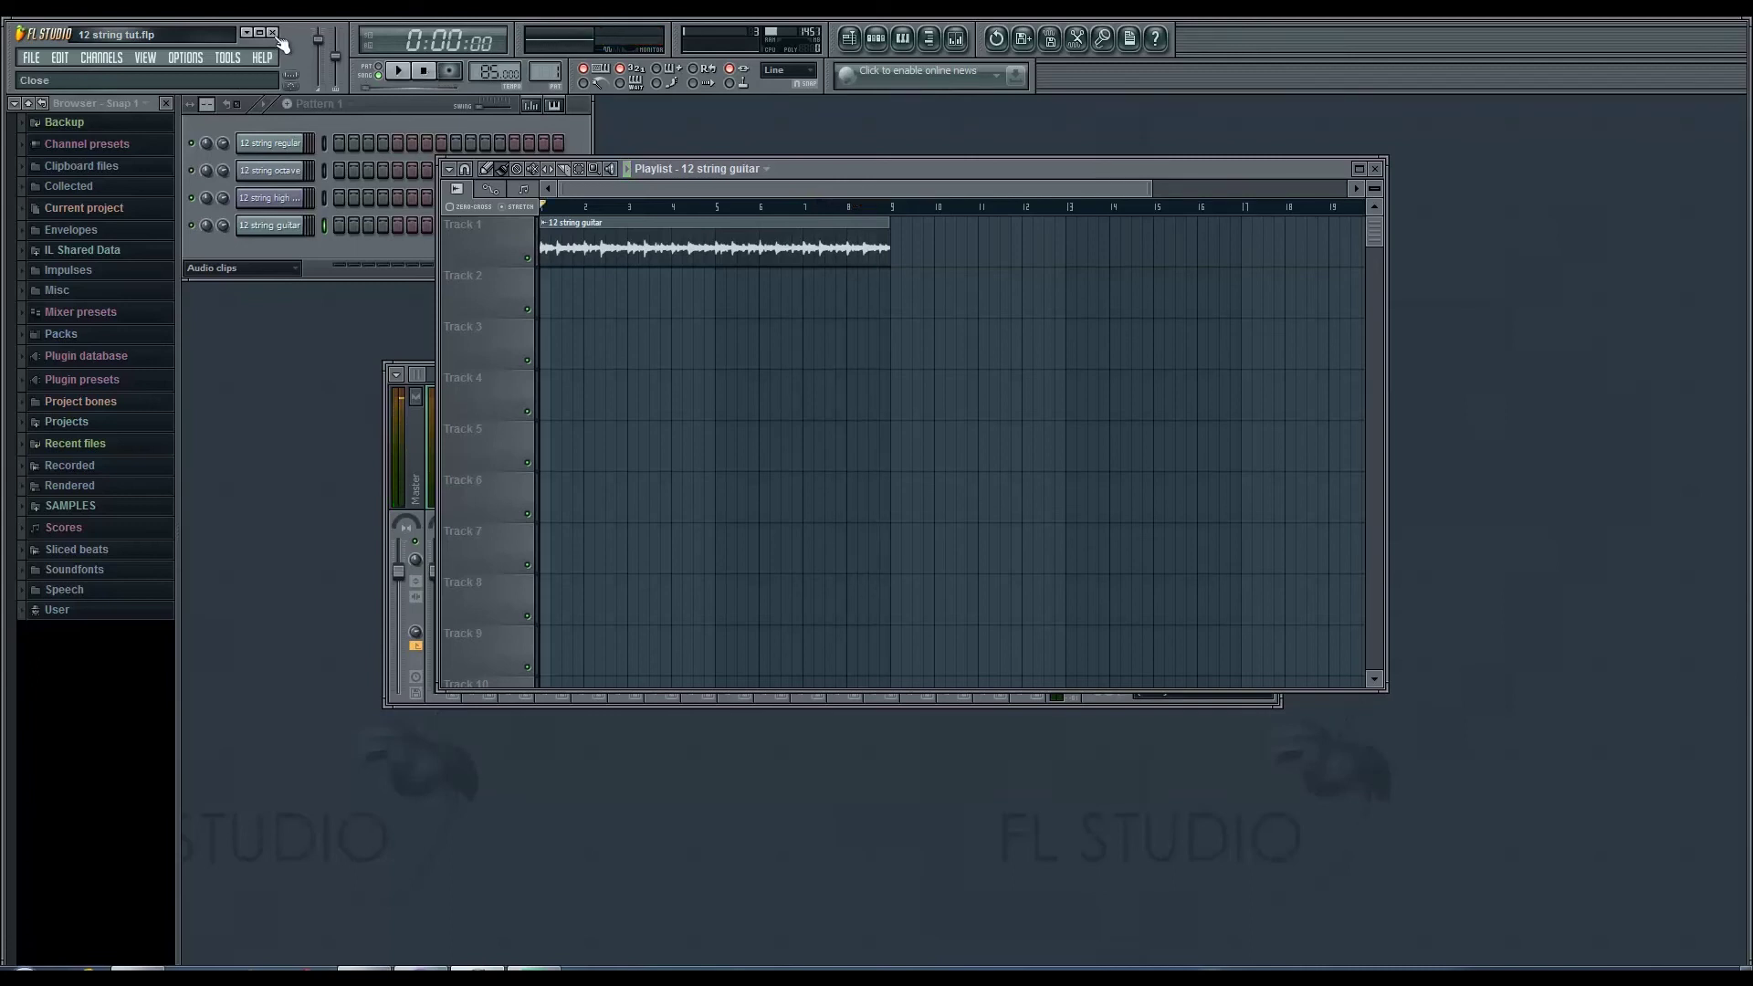